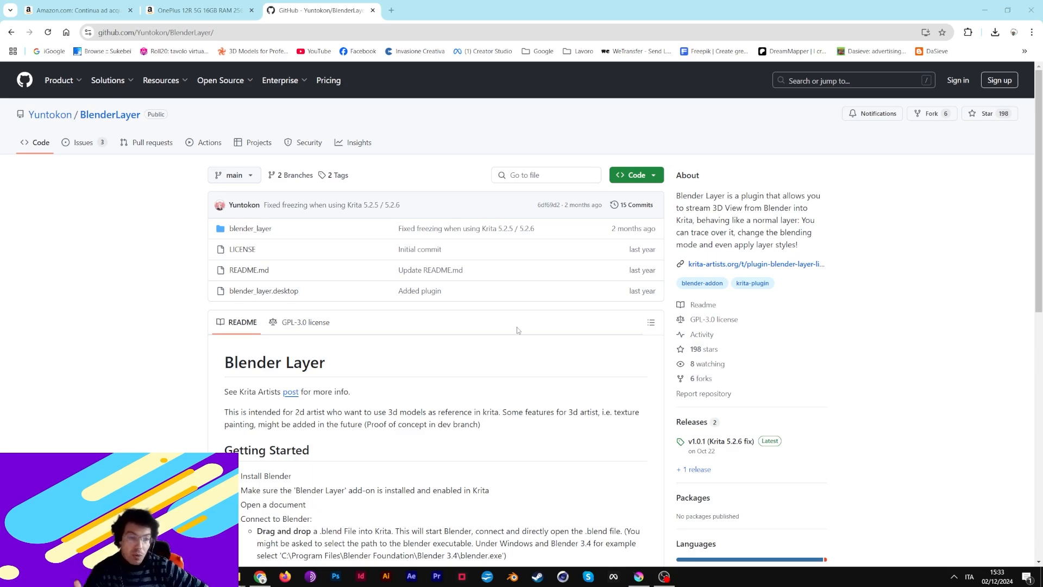
Review the getting-started instructions on the BlenderLayer repository page and switch to Krita
scroll(517, 330, "down", 5)
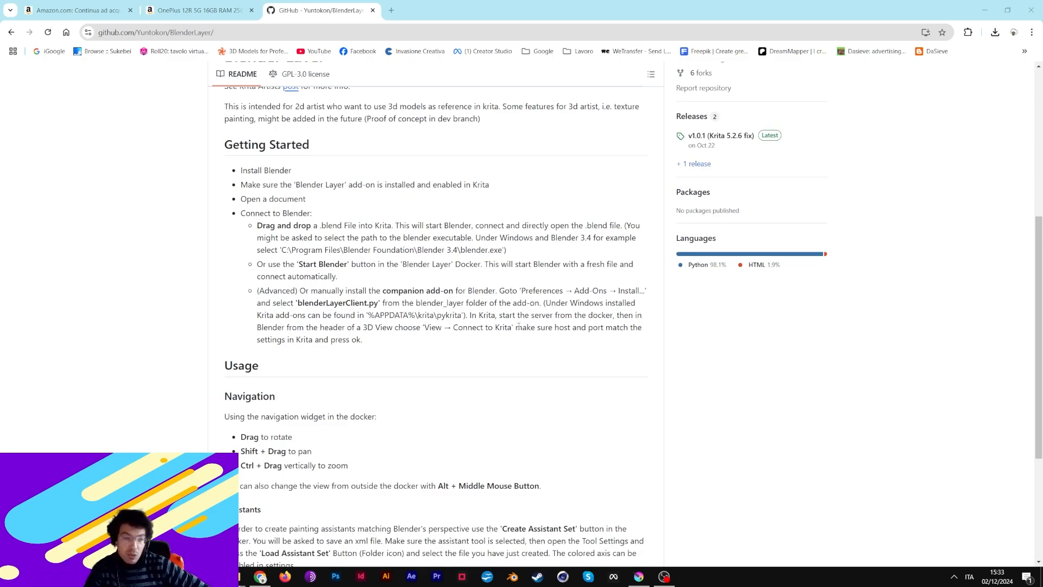
scroll(388, 357, "up", 5)
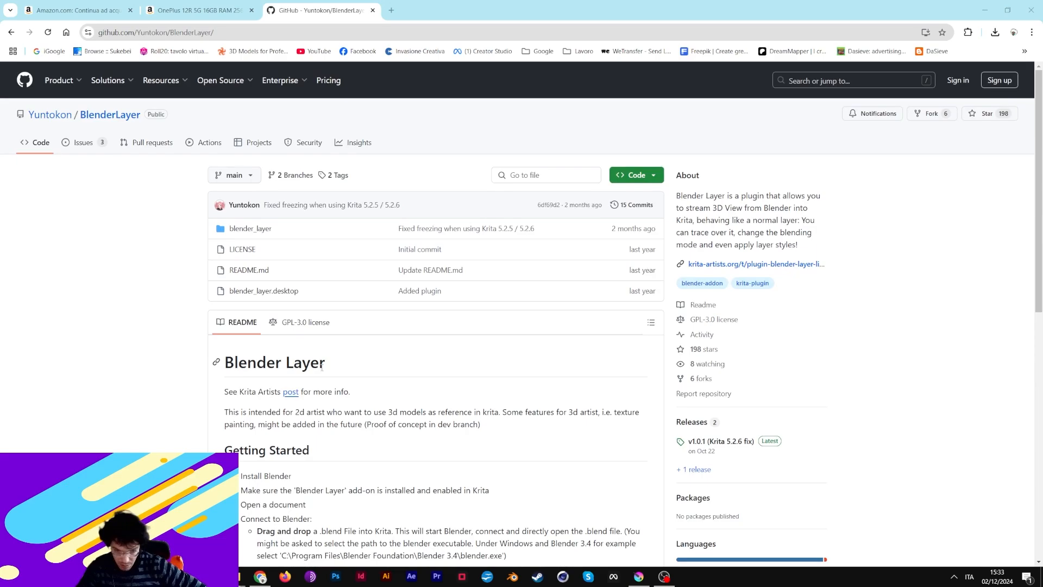
scroll(321, 367, "down", 1)
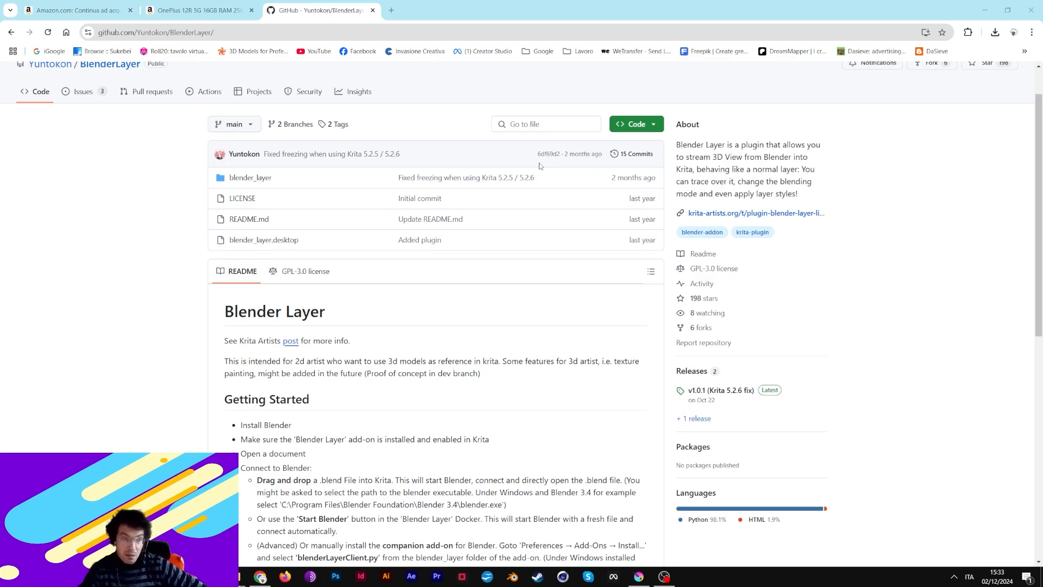
left_click(638, 576)
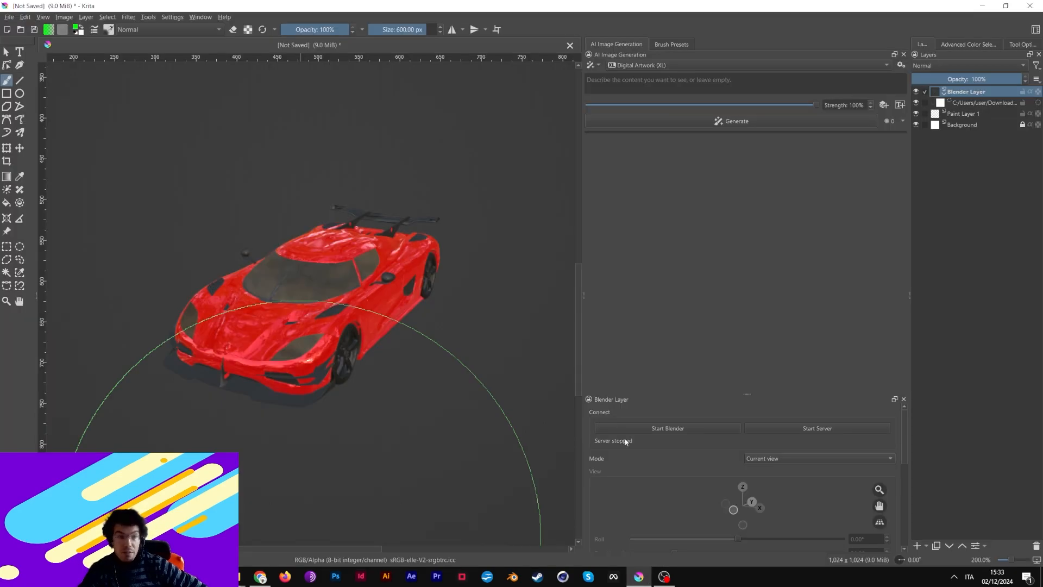
left_click(109, 17)
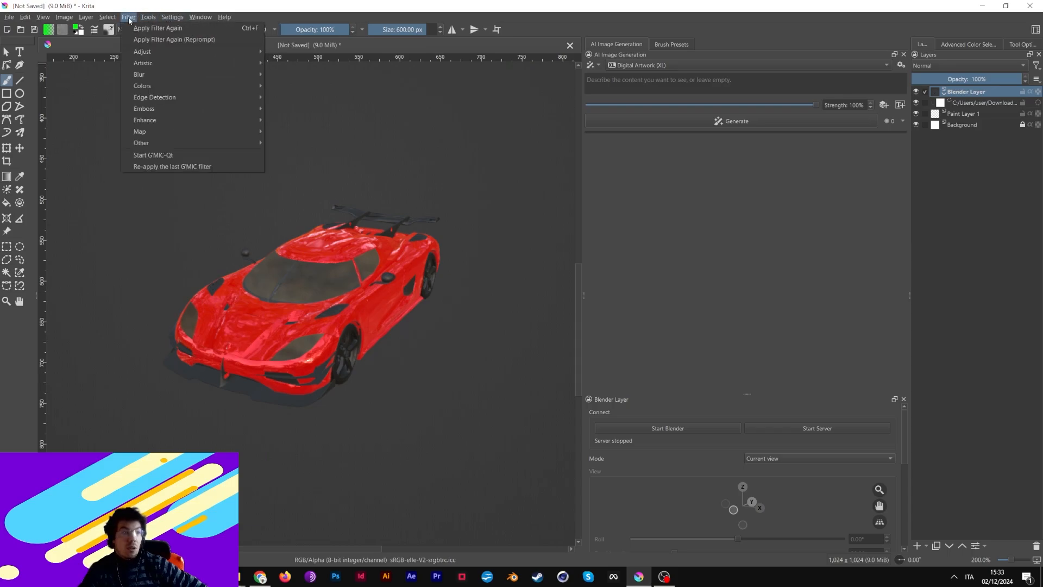
mouse_move(163, 28)
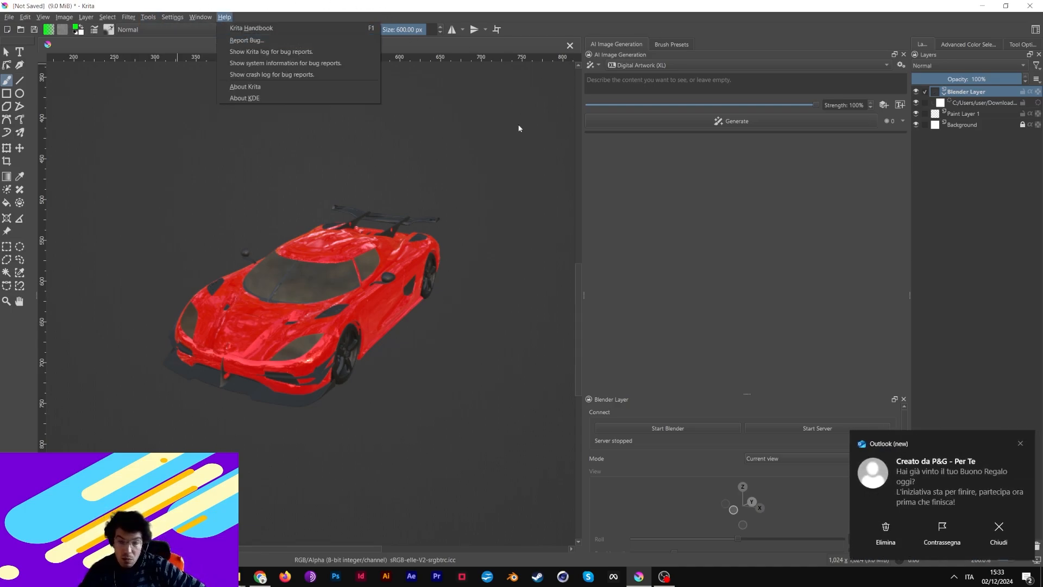
left_click(1018, 441)
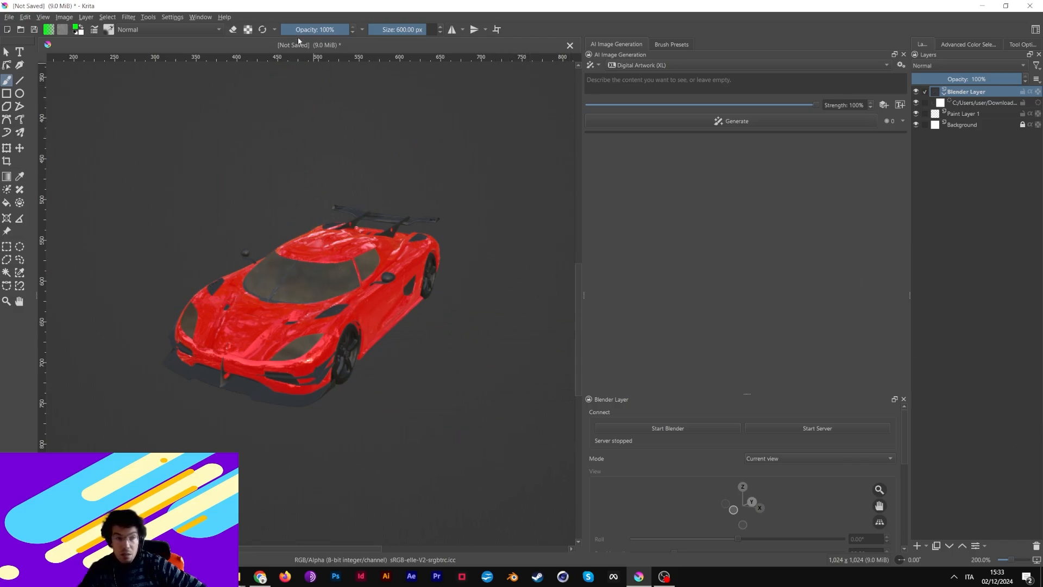
left_click(199, 18)
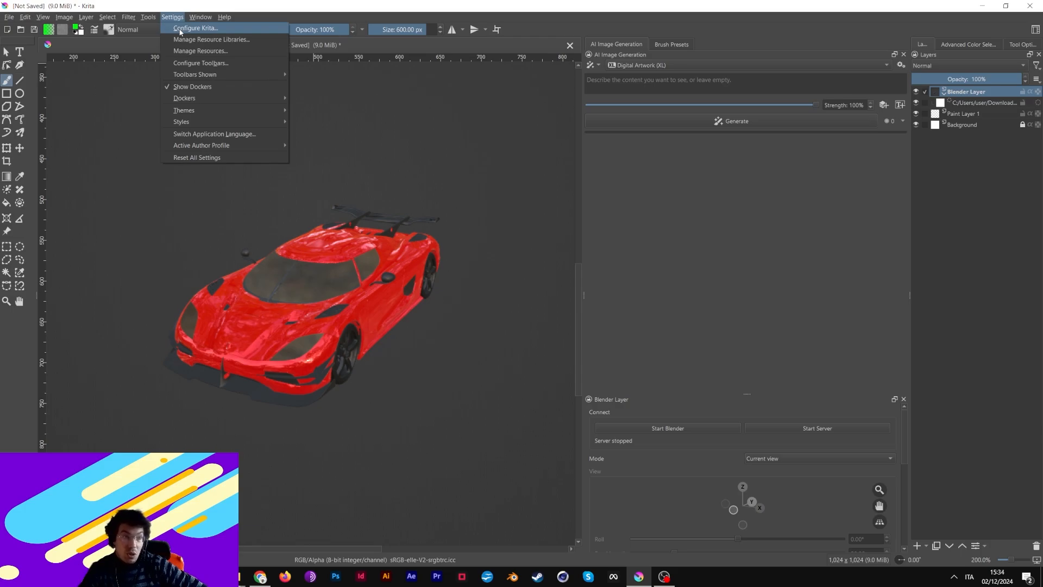
left_click(901, 65)
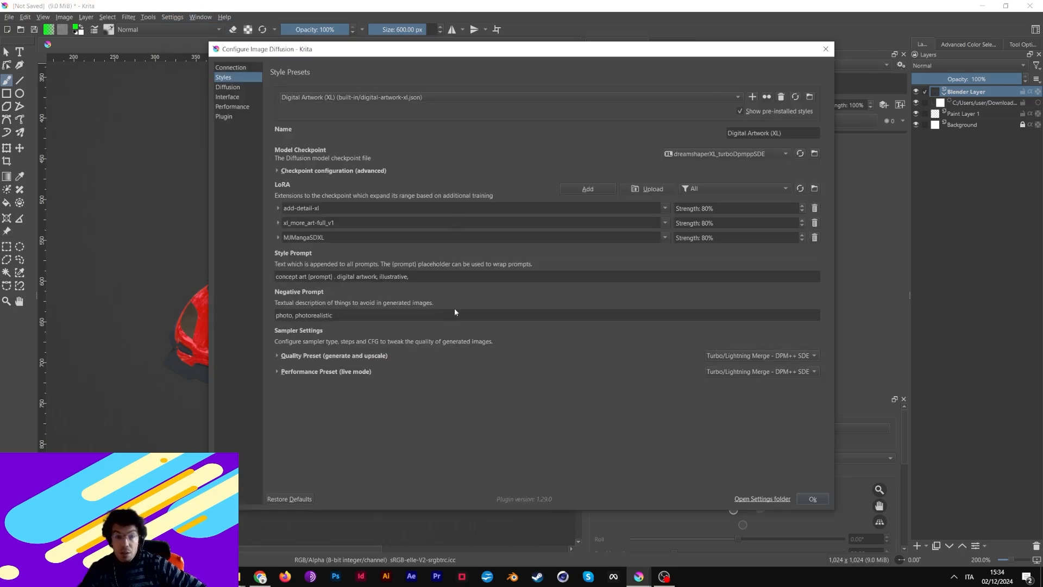
left_click(813, 498)
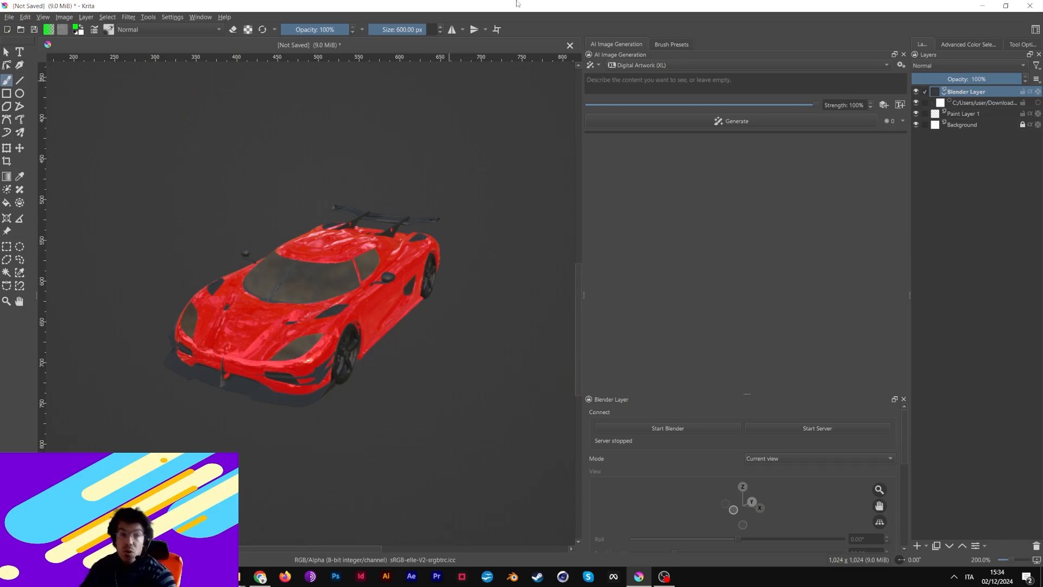
Close the red car document without saving, create a new 1024 x 1024 px RGB/Alpha document and view it at 100%
left_click(570, 45)
left_click(542, 303)
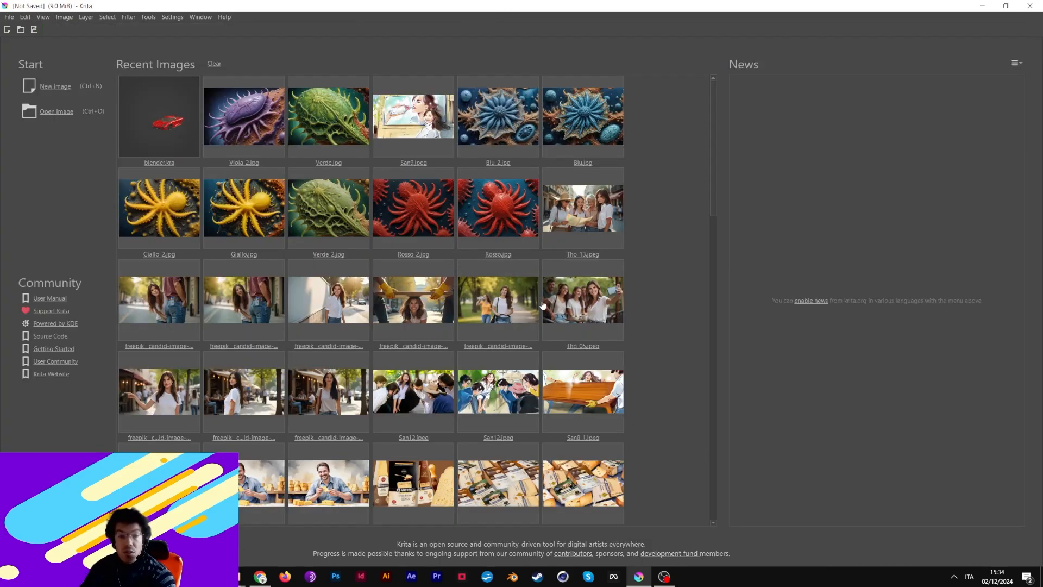
left_click(51, 86)
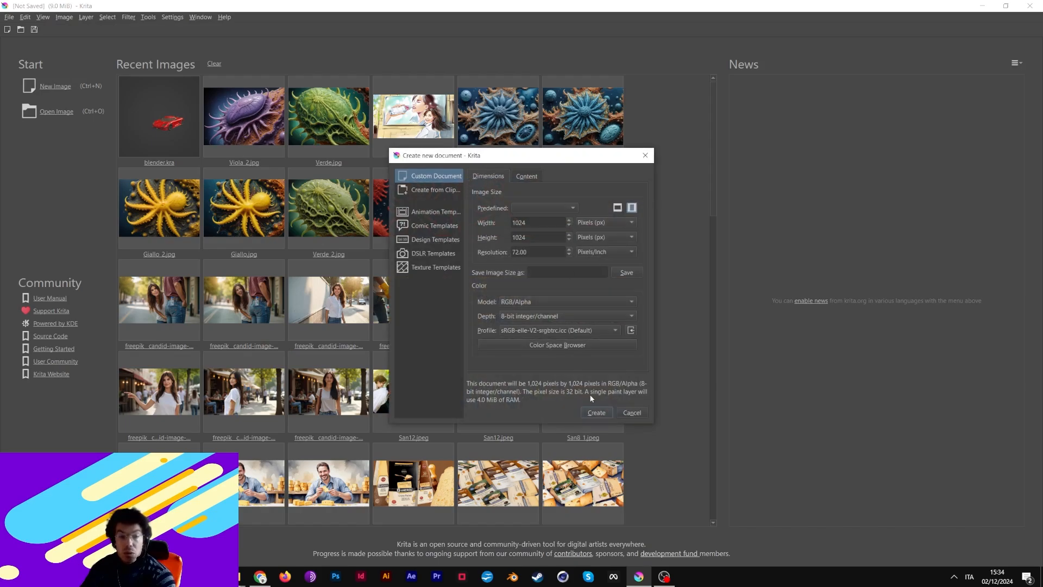
left_click(596, 411)
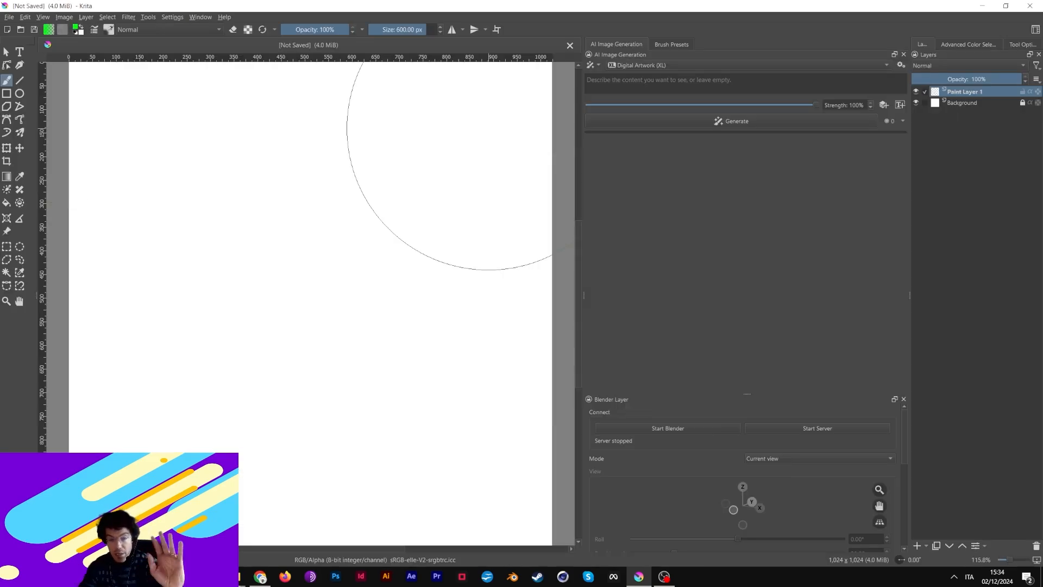
key("1")
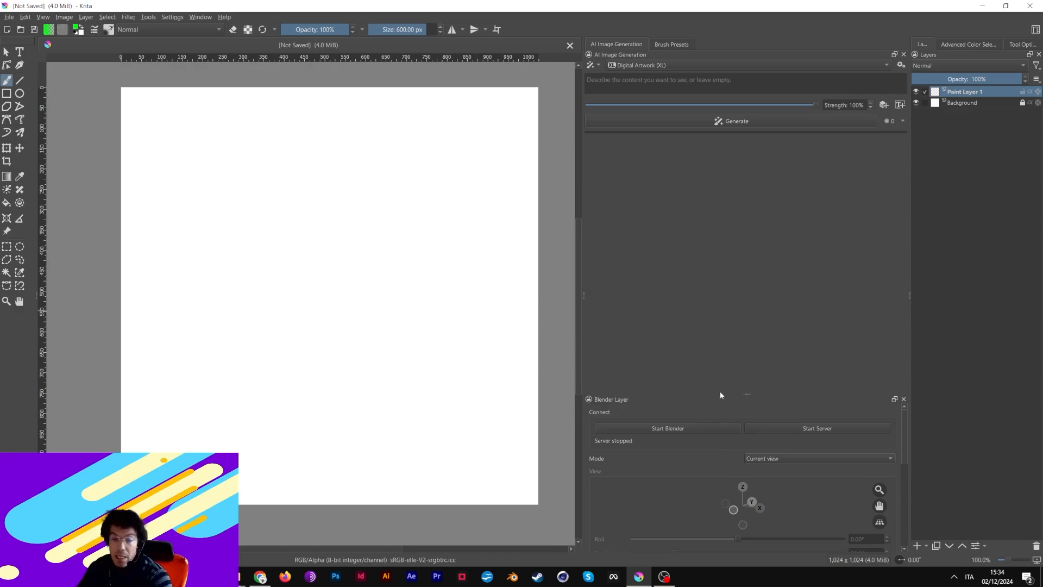
Try resizing the Blender Layer docker and hide it from the workspace
left_click_drag(748, 398, 757, 168)
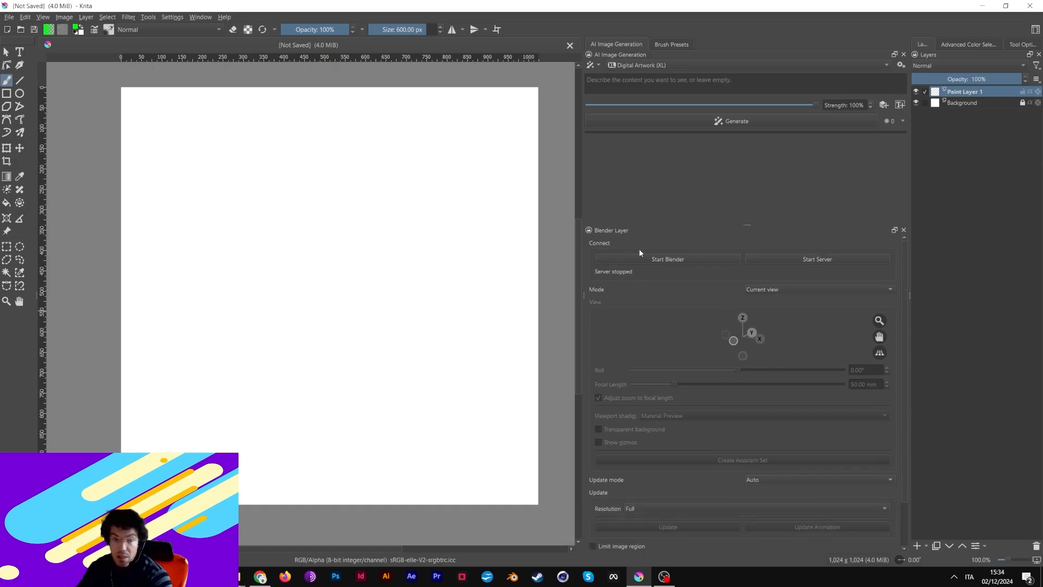
left_click_drag(744, 223, 745, 428)
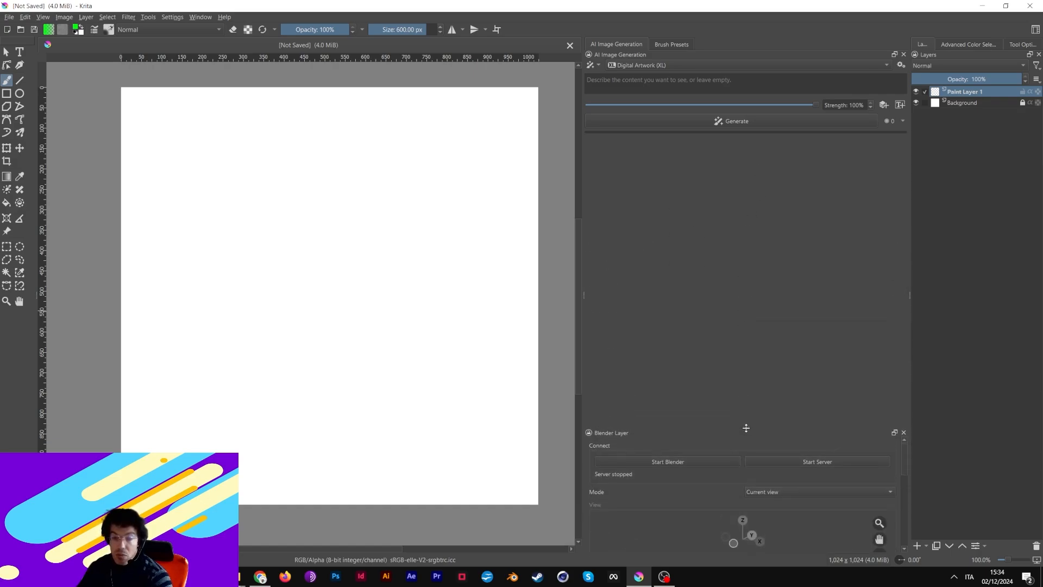
left_click(165, 18)
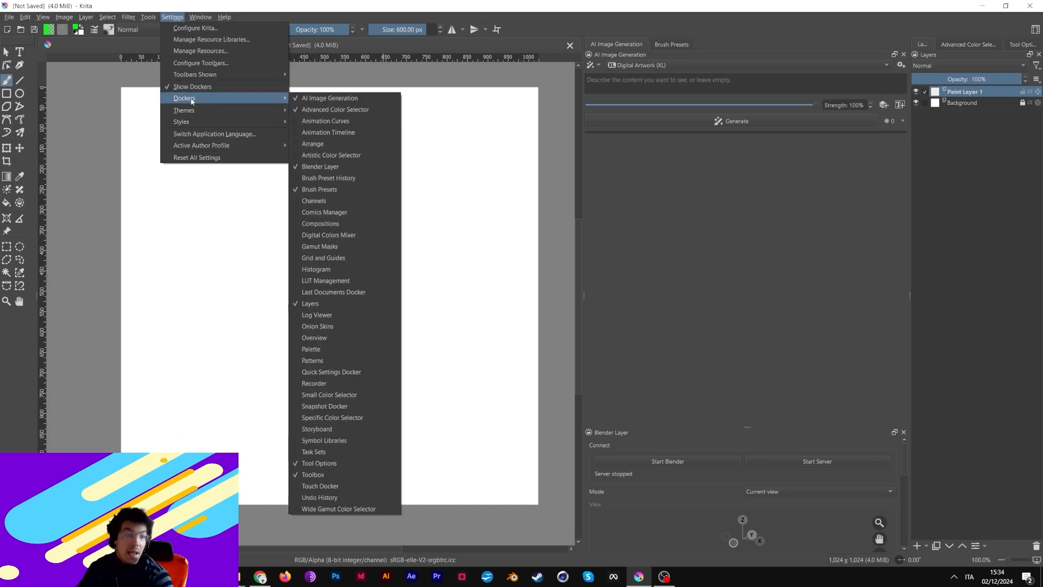
left_click(342, 166)
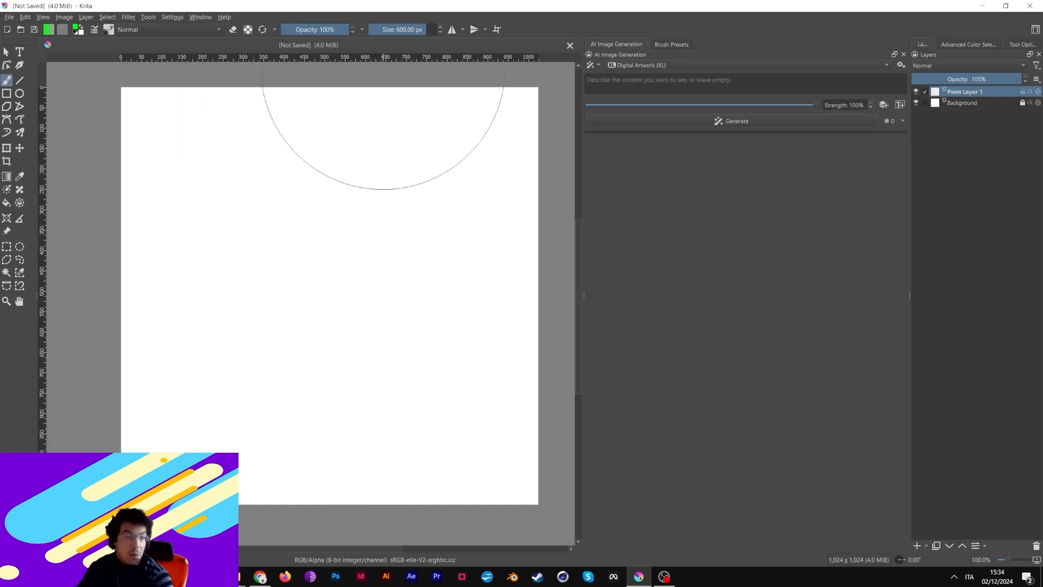
Show the Blender Layer docker again and make it taller below the AI Image Generation docker
left_click(173, 17)
mouse_move(228, 98)
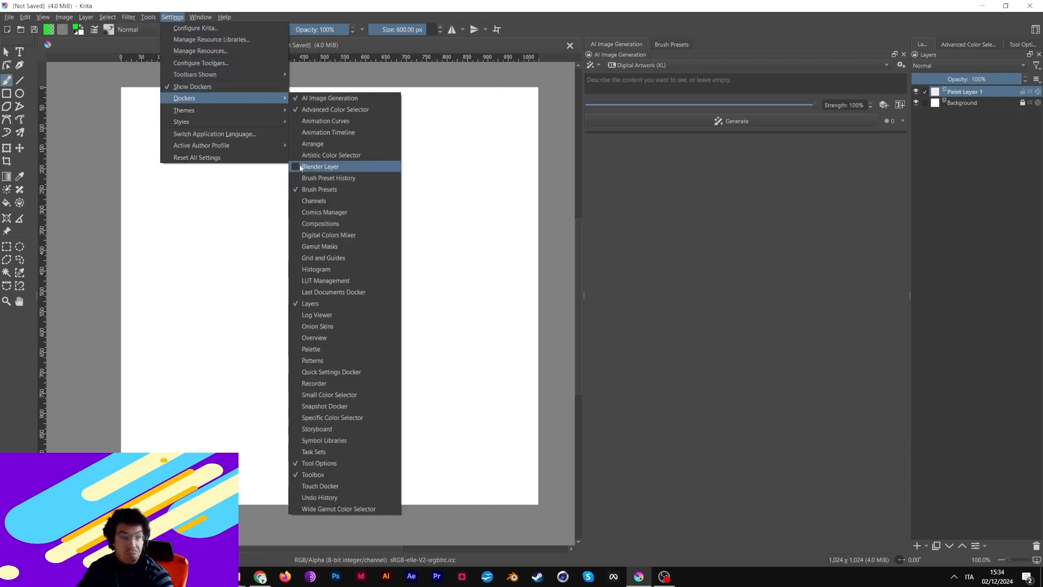
left_click(320, 166)
left_click_drag(747, 427, 750, 383)
left_click_drag(747, 428, 746, 435)
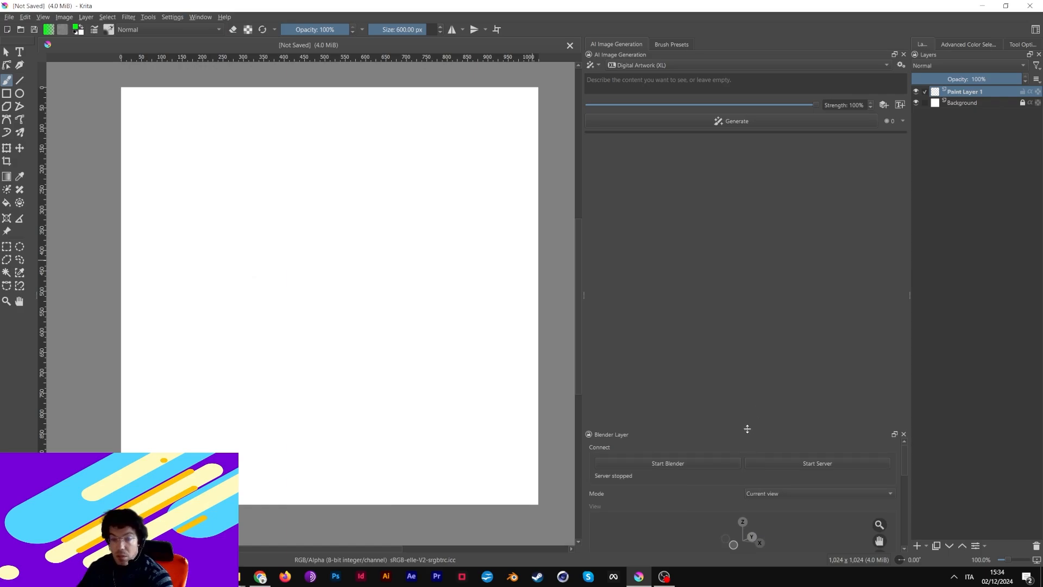
left_click_drag(747, 386, 733, 320)
left_click_drag(750, 429, 736, 395)
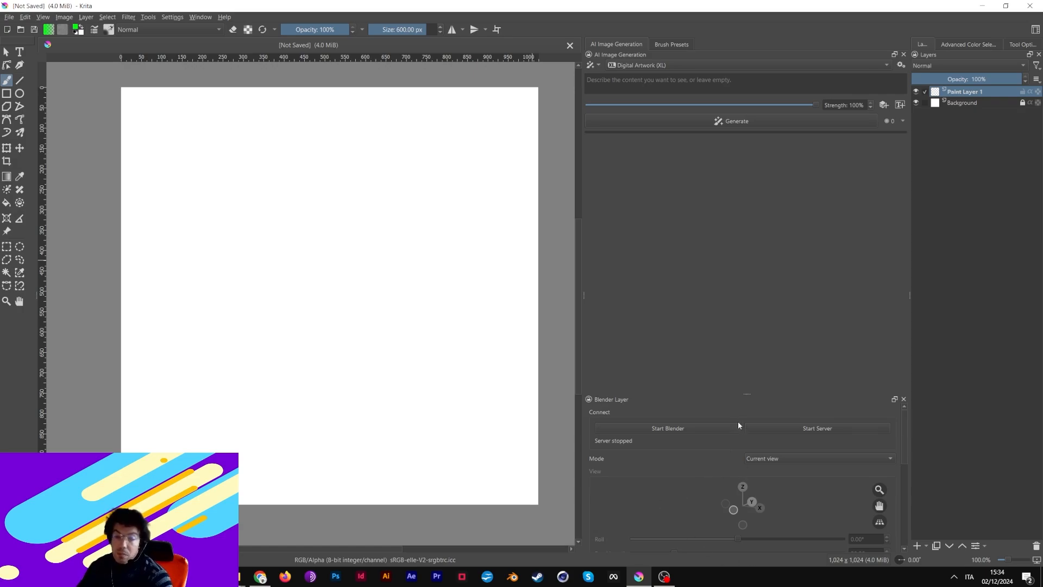
Start Blender from the Blender Layer docker, dismiss its splash screen and minimise it to return to Krita
left_click(648, 432)
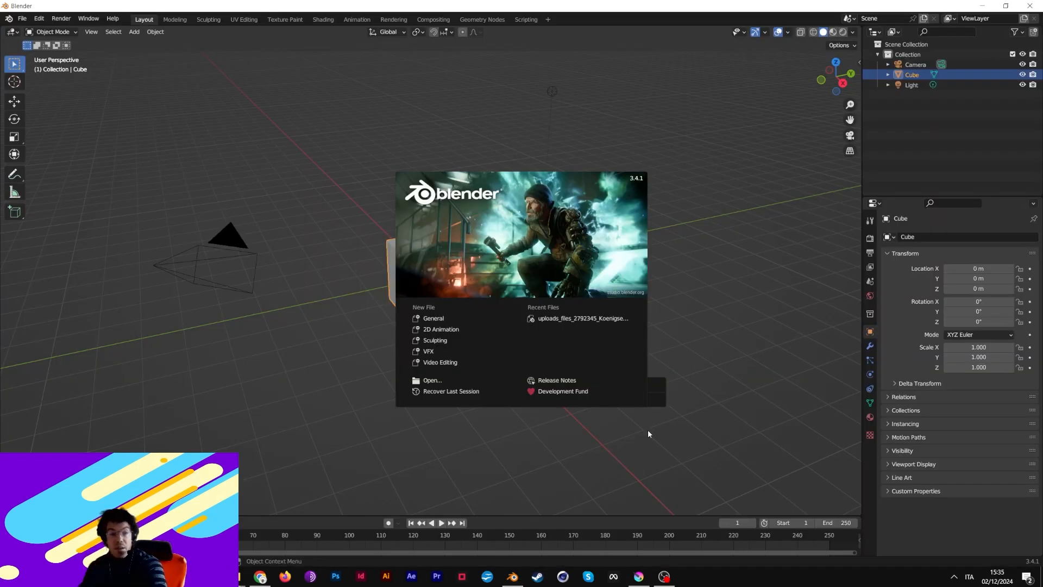
left_click(675, 126)
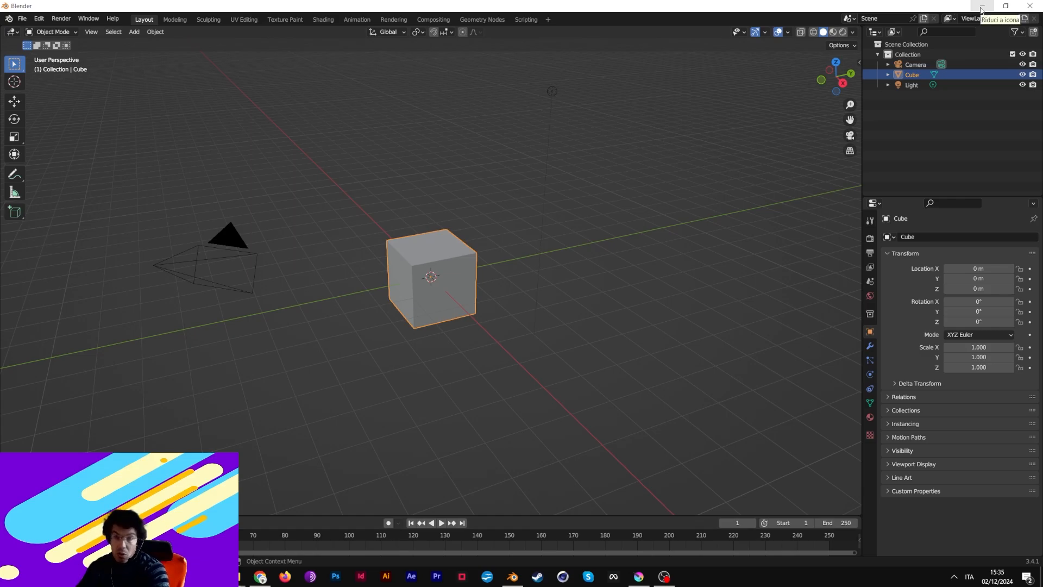
left_click(981, 10)
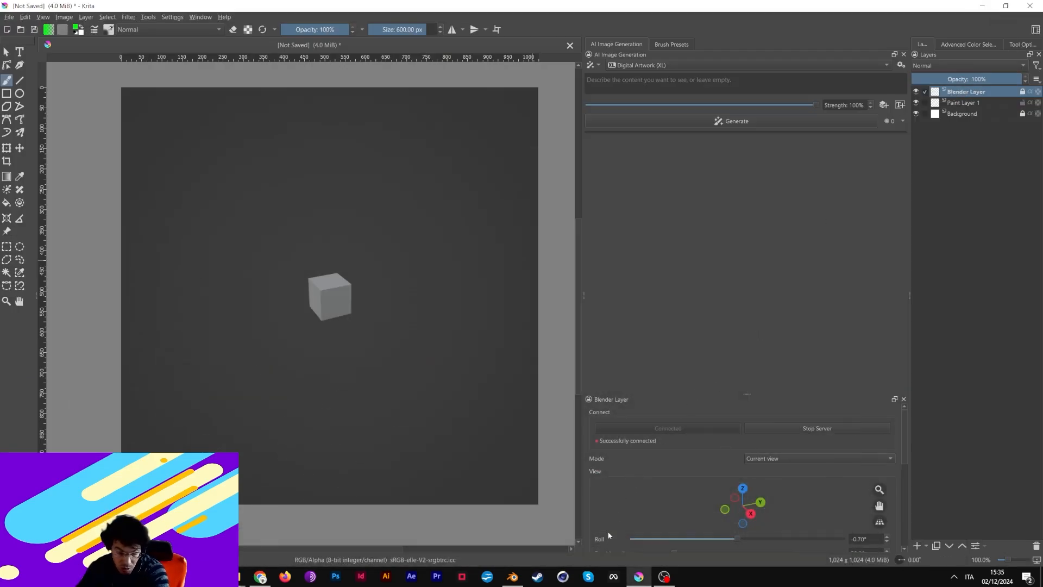
Compare the default cube scene in Blender with its streamed layer on the Krita canvas
left_click(516, 578)
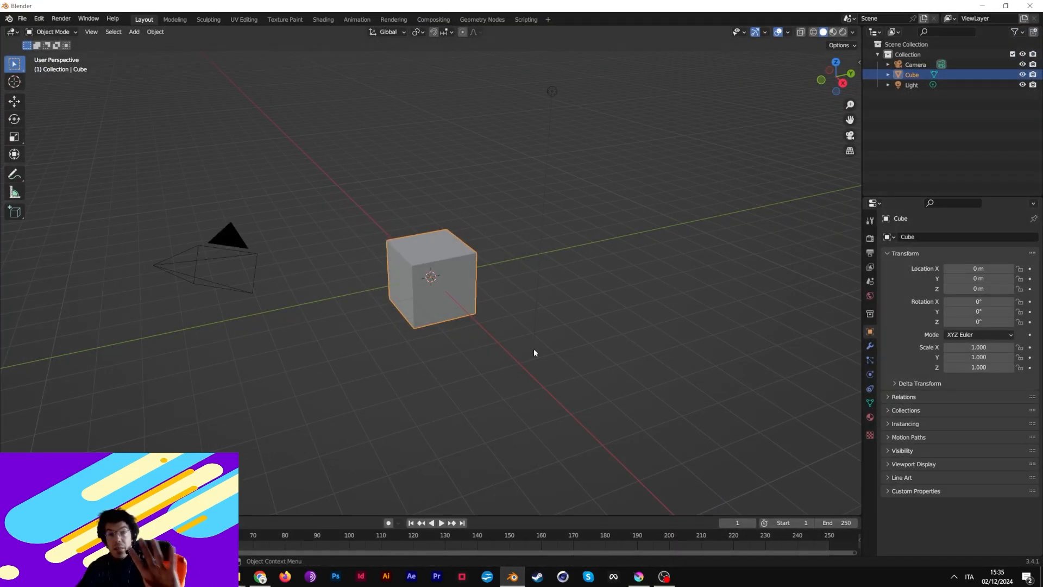
left_click(639, 576)
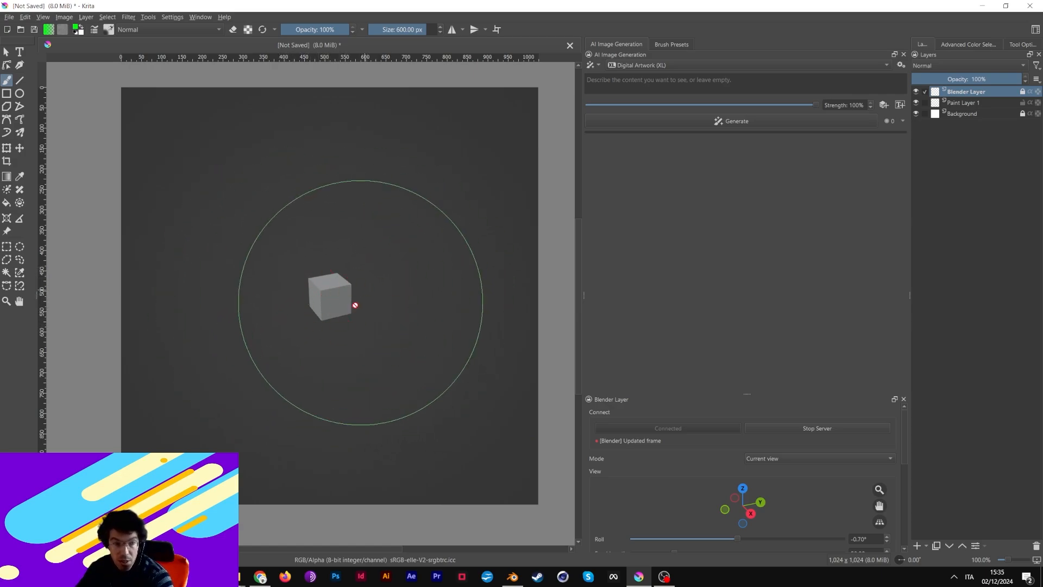
left_click(349, 242)
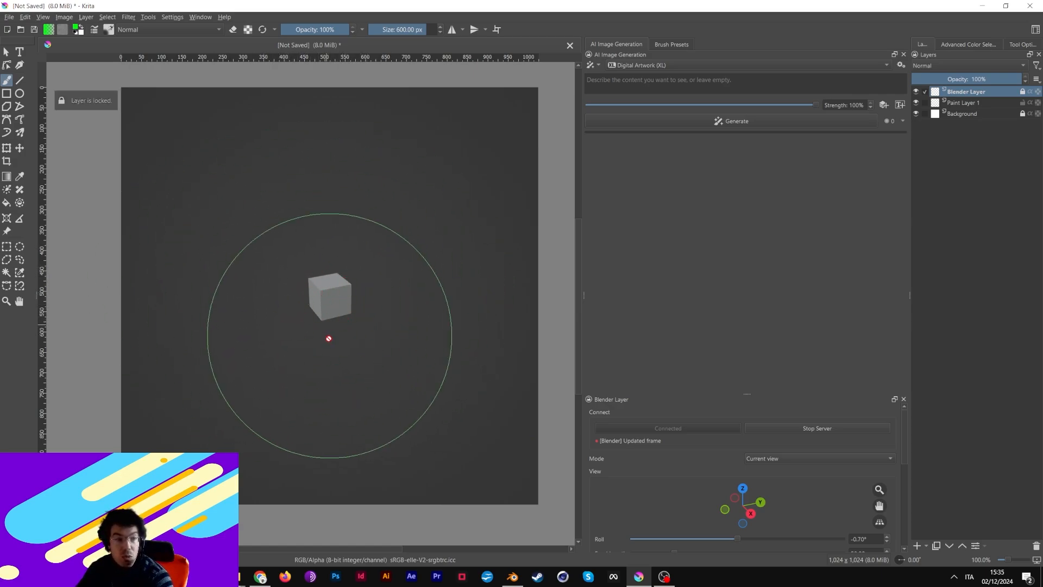
scroll(428, 360, "down", 4)
scroll(438, 363, "up", 4)
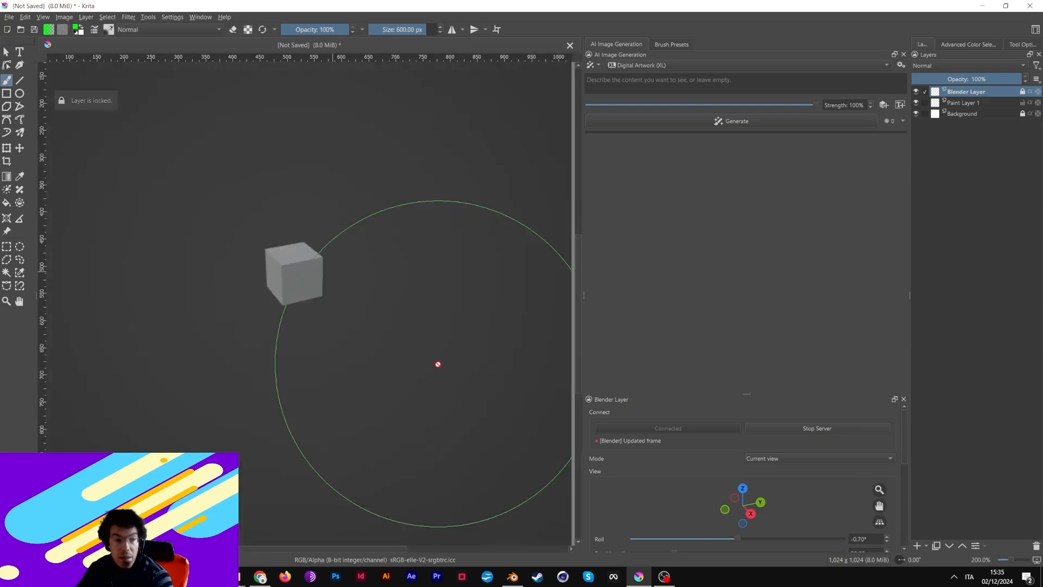
scroll(438, 361, "down", 3)
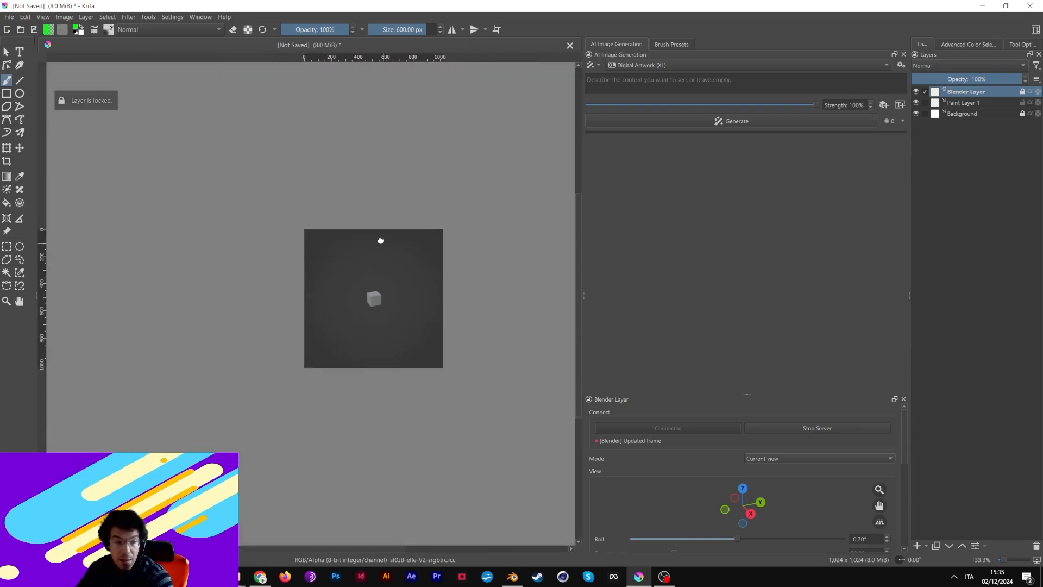
scroll(375, 235, "up", 4)
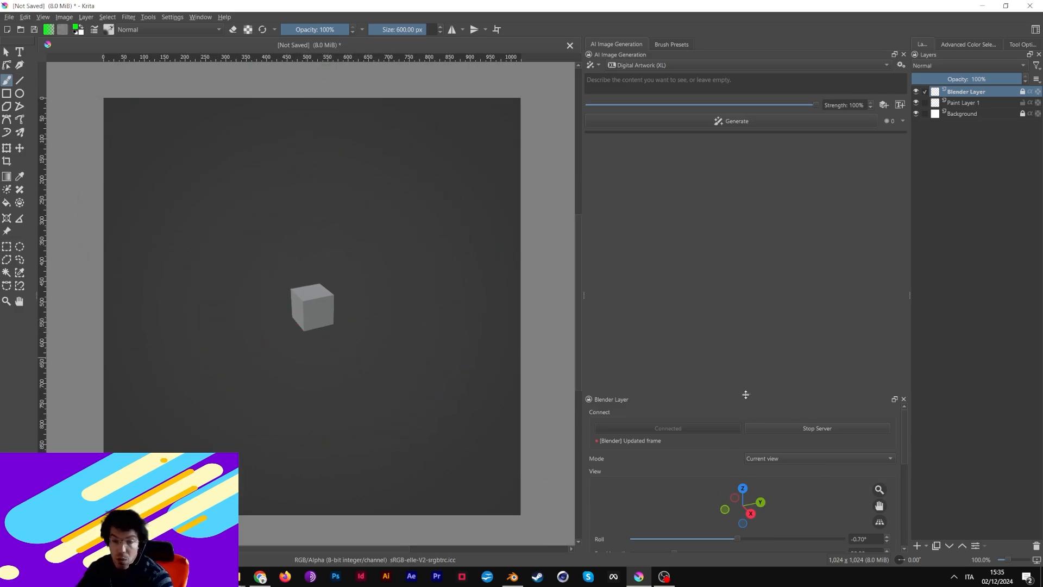
Enlarge the Blender Layer docker and use its view controls to orbit around and zoom in on the cube
left_click_drag(747, 395, 747, 310)
left_click_drag(755, 447, 709, 432)
left_click_drag(879, 433, 603, 436)
Switch to Blender to adjust the view of the cube, return to Krita and orbit the view further from the docker
left_click(512, 577)
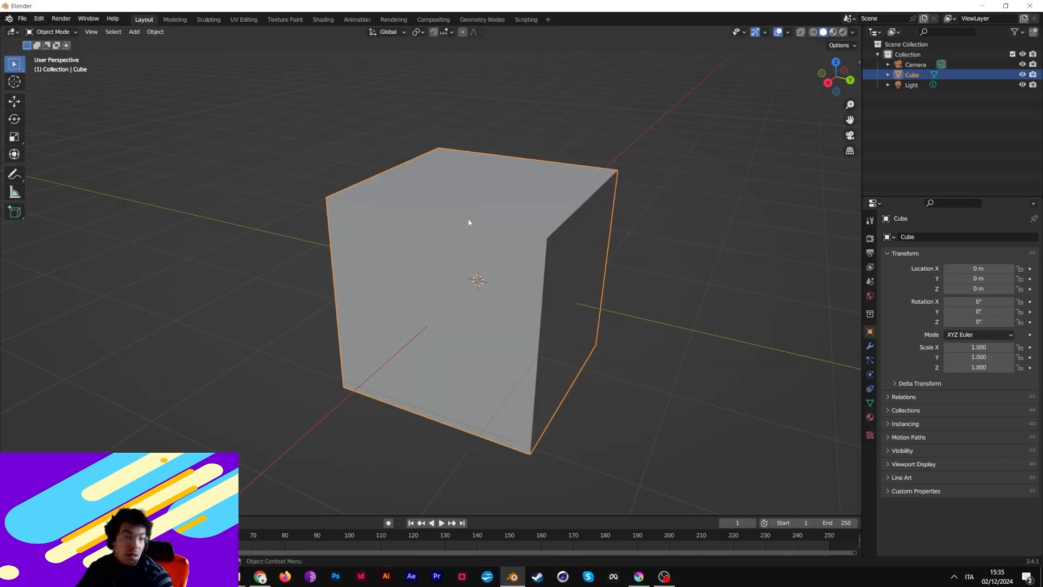
mouse_move(850, 120)
left_mouse_down()
mouse_move(820, 121)
mouse_move(838, 106)
mouse_move(851, 122)
left_mouse_up()
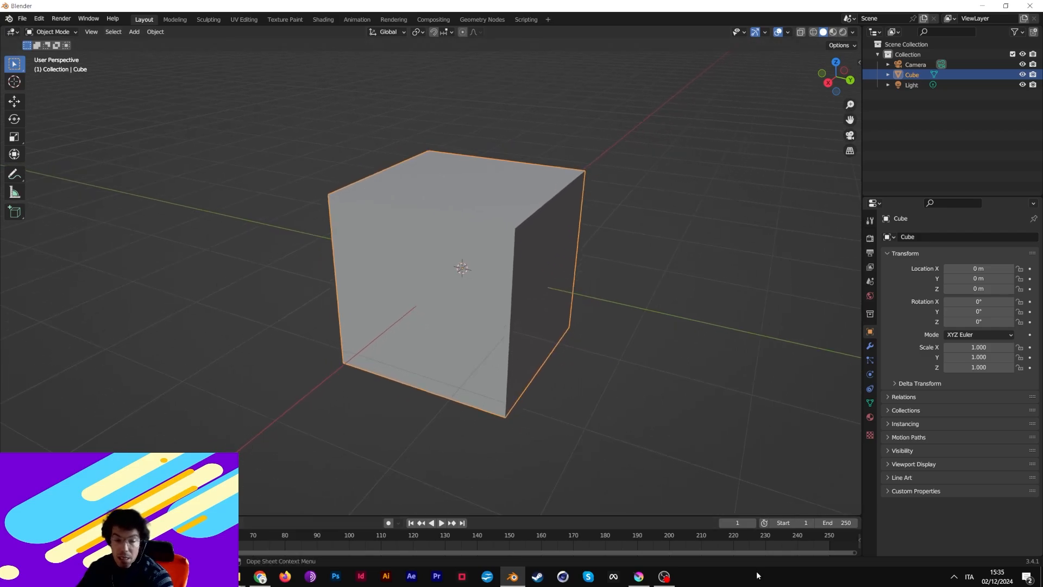
left_click(639, 577)
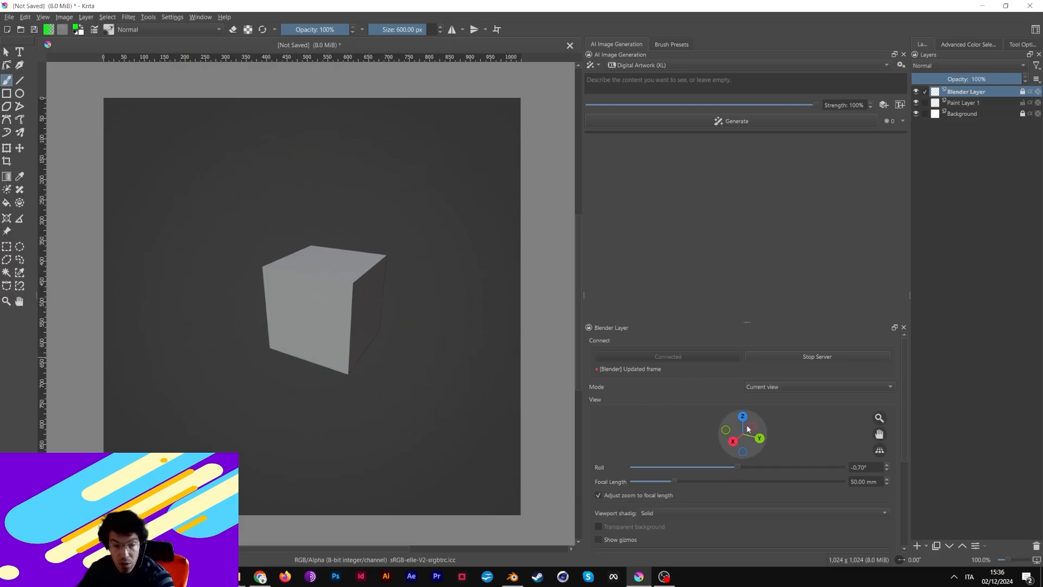
mouse_move(746, 424)
left_mouse_down()
mouse_move(746, 403)
mouse_move(753, 435)
mouse_move(720, 405)
mouse_move(739, 443)
left_mouse_up()
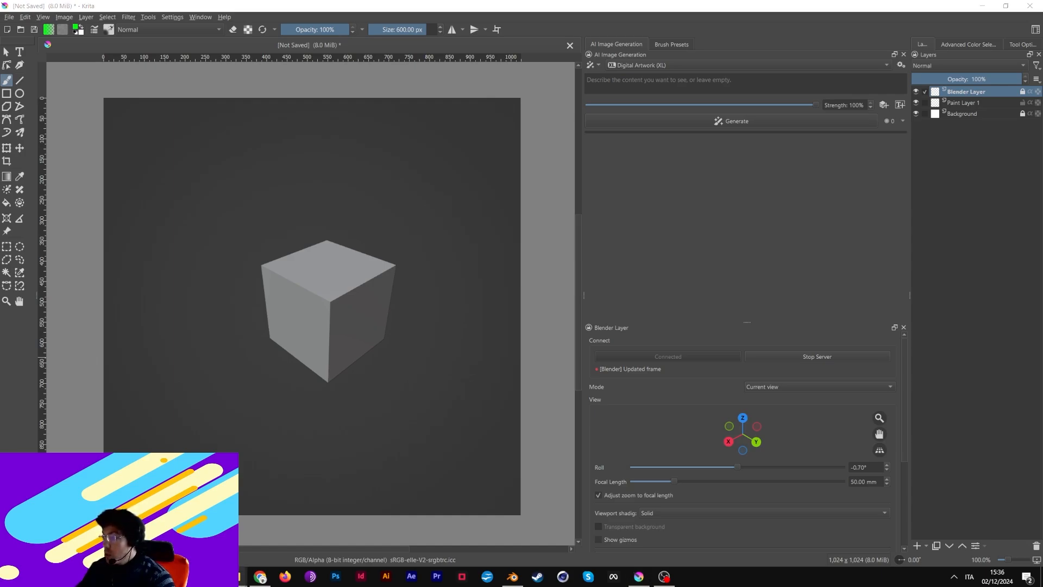
Load the file uploads_files_2792345_Koenigsegg.blend into the Krita document as the streamed Blender scene
left_click_drag(747, 153, 233, 226)
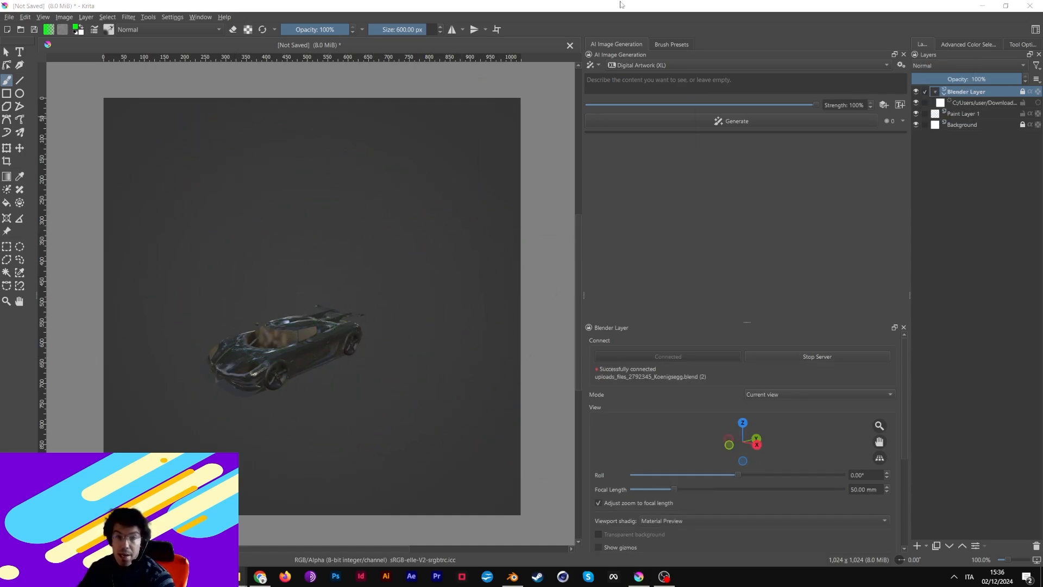
Pan and zoom the streamed view with the Blender Layer controls until the car fills more of the canvas and sits near its centre
left_click_drag(875, 435, 661, 431)
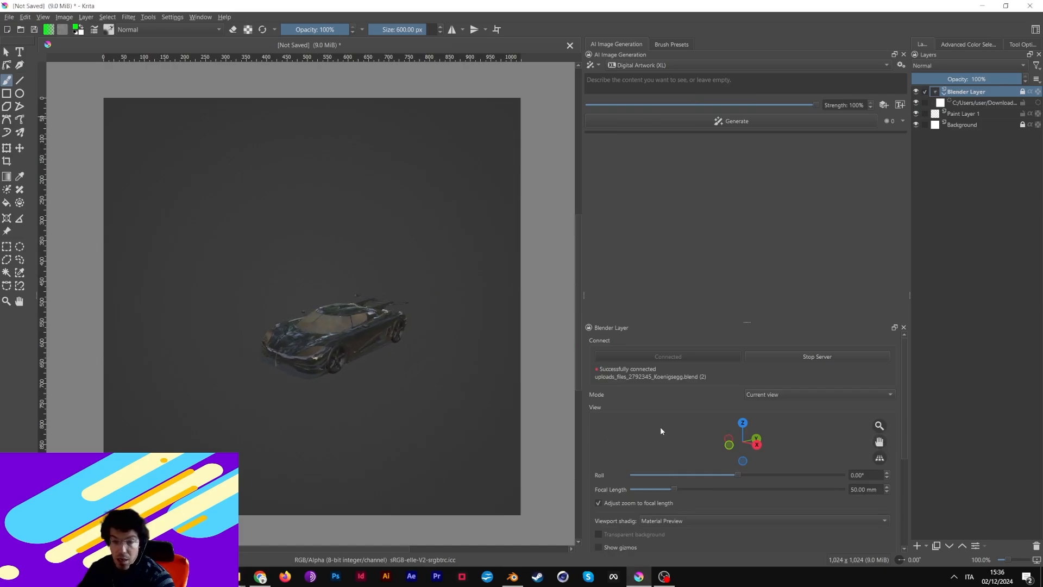
left_click_drag(888, 460, 717, 461)
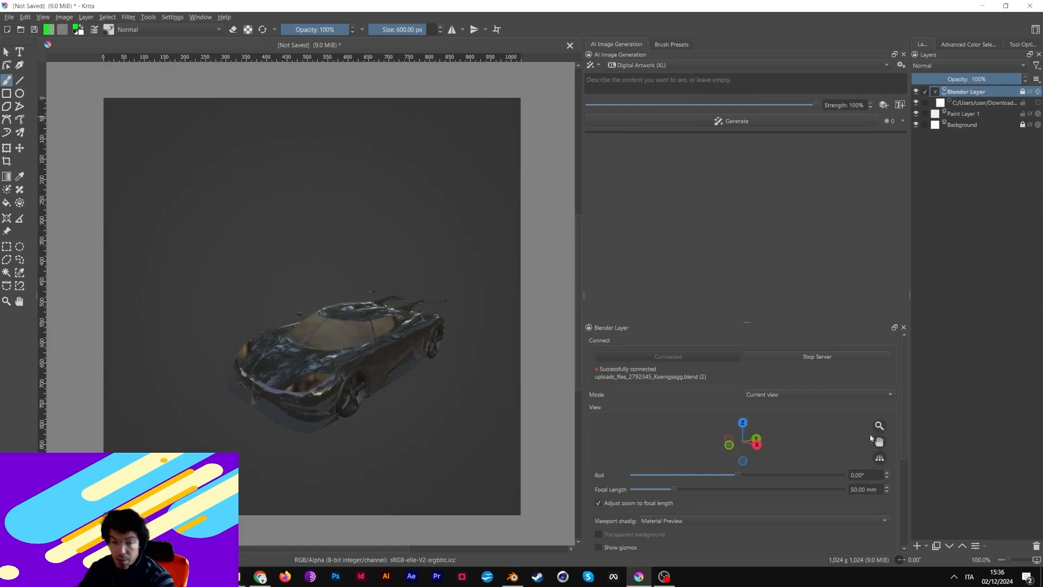
left_click_drag(880, 438, 875, 464)
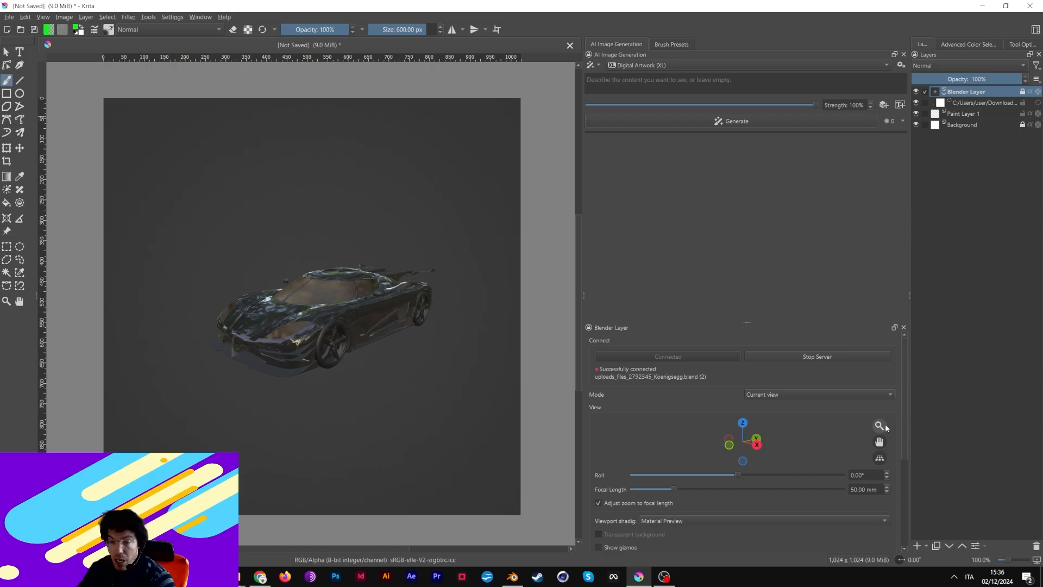
left_click_drag(885, 423, 712, 426)
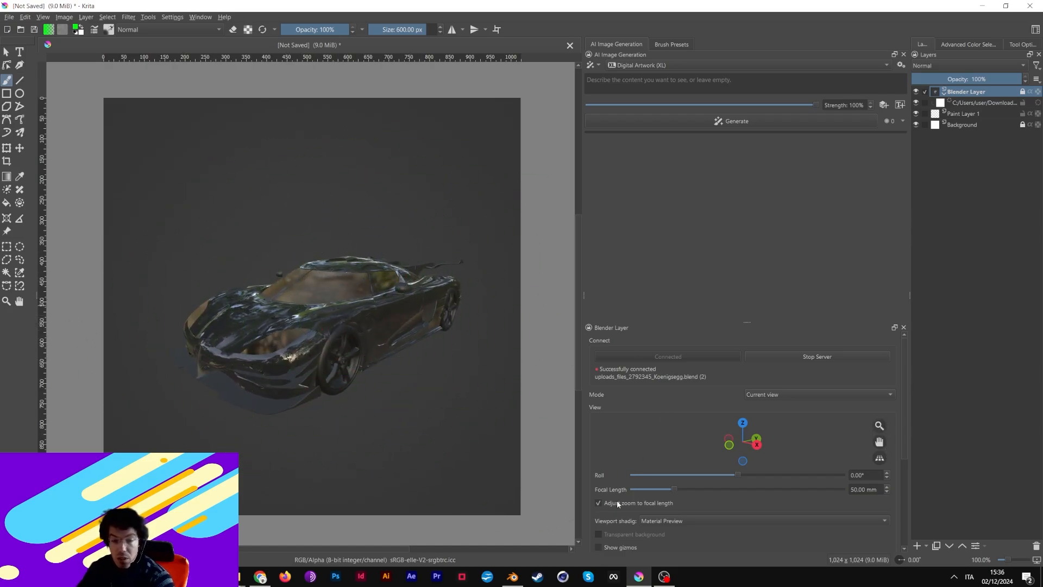
In Blender's Shading workspace, assign the Car Texture material to the Body's Slot 6 and set its Base Color to bright red
left_click(513, 579)
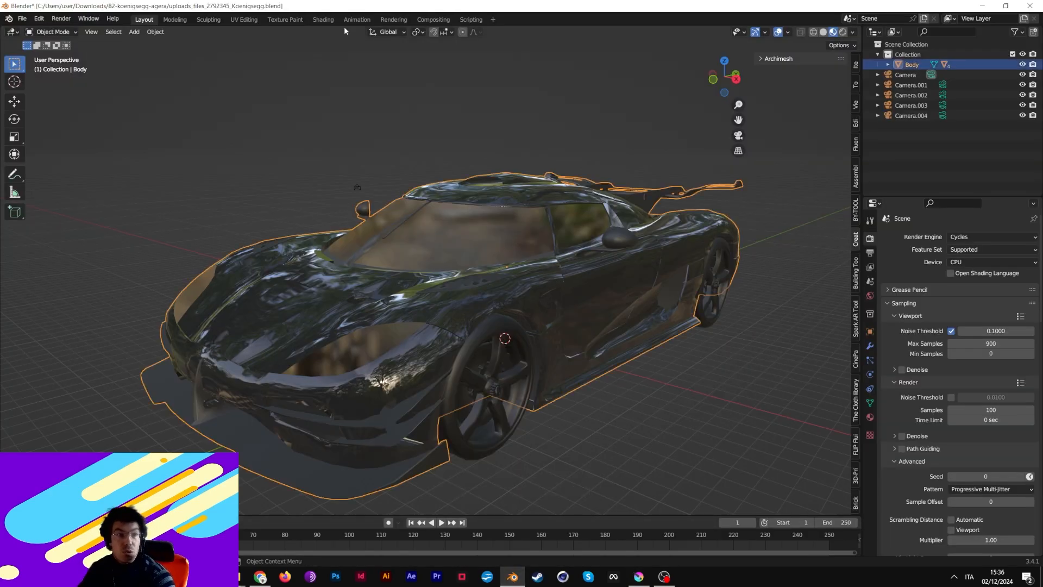
left_click(320, 20)
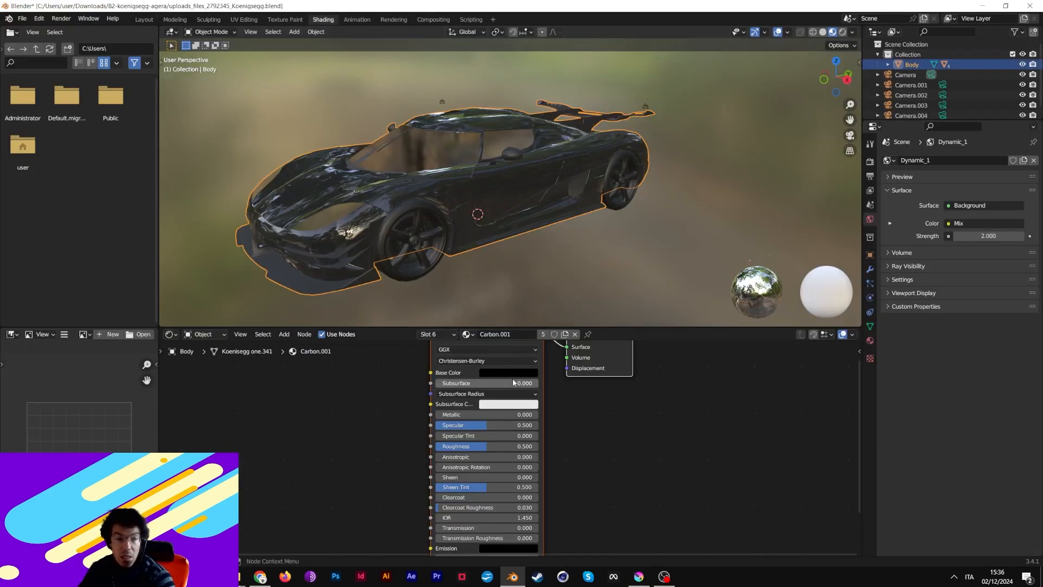
left_click(467, 334)
left_click(492, 350)
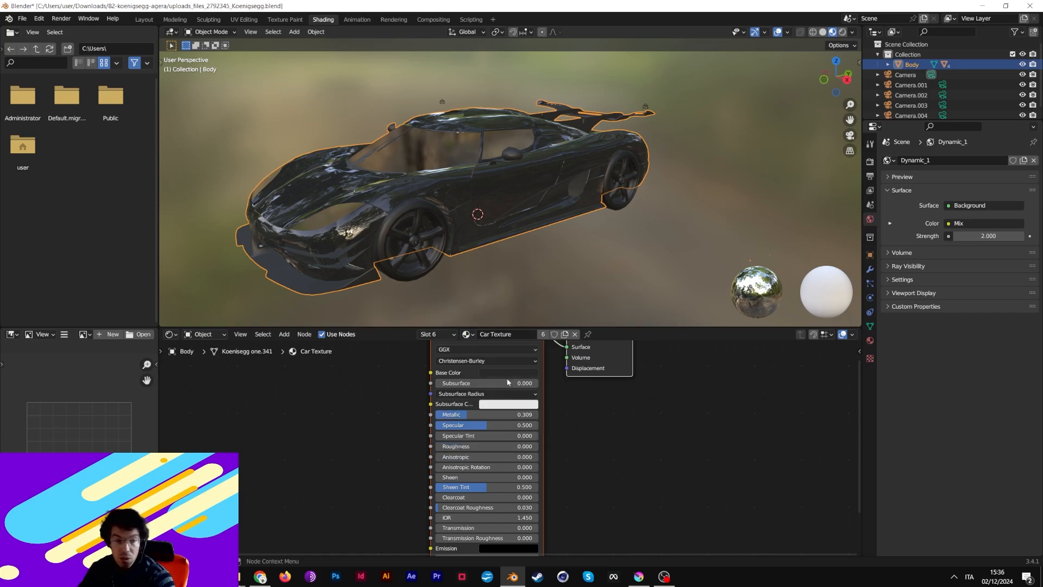
left_click(506, 374)
left_click(521, 307)
left_click_drag(559, 290, 559, 246)
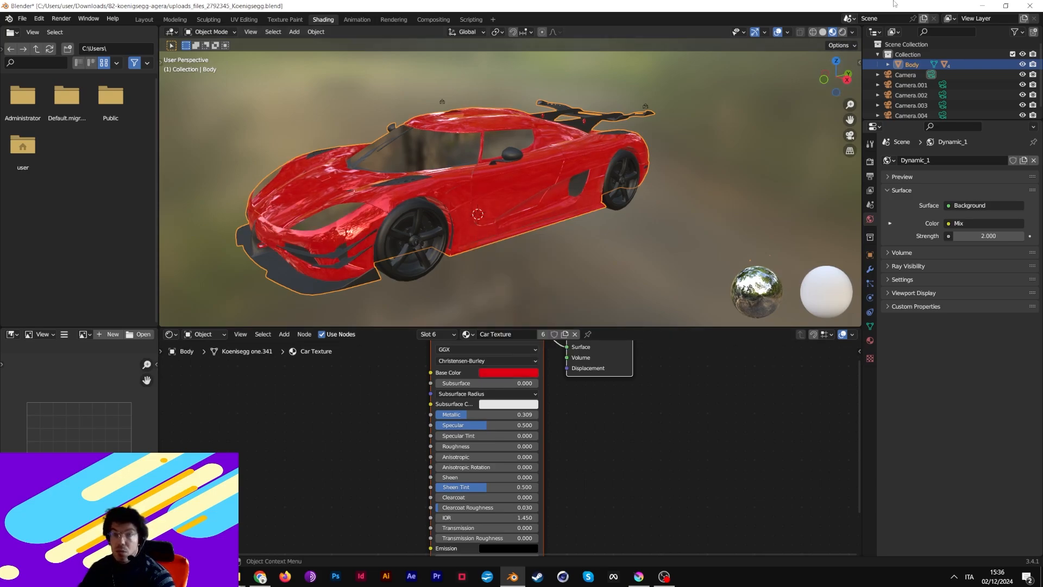
Return Blender to the Layout workspace, minimise and restore its window, and switch back to Krita to refresh the streamed car
left_click(143, 19)
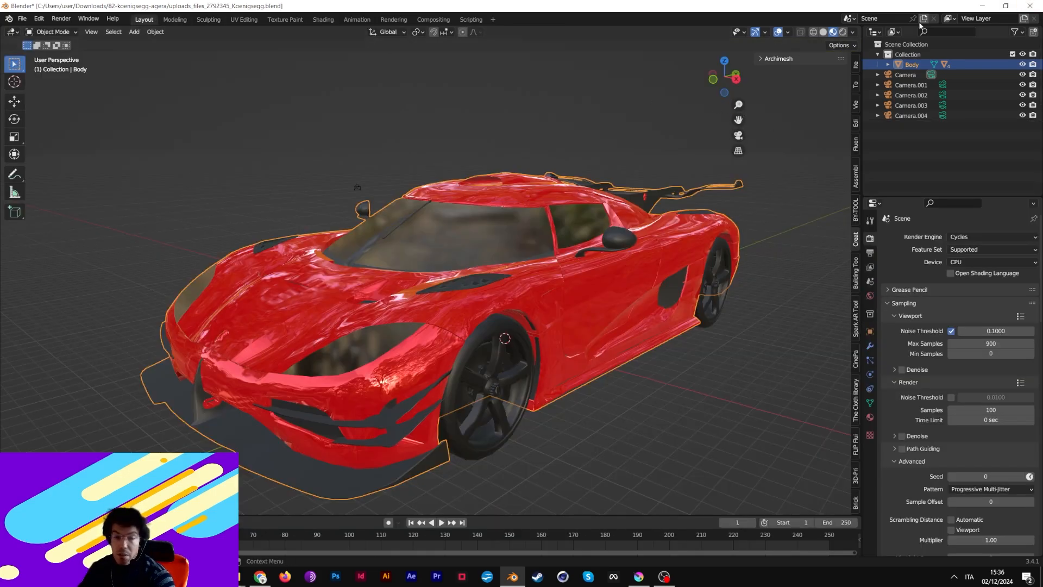
left_click(982, 5)
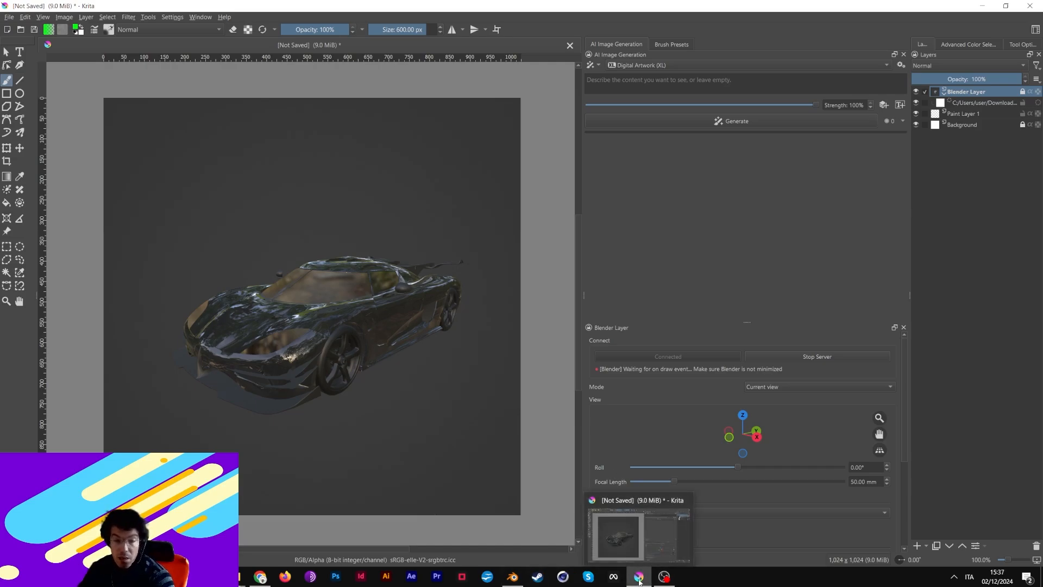
left_click(516, 577)
left_click(637, 578)
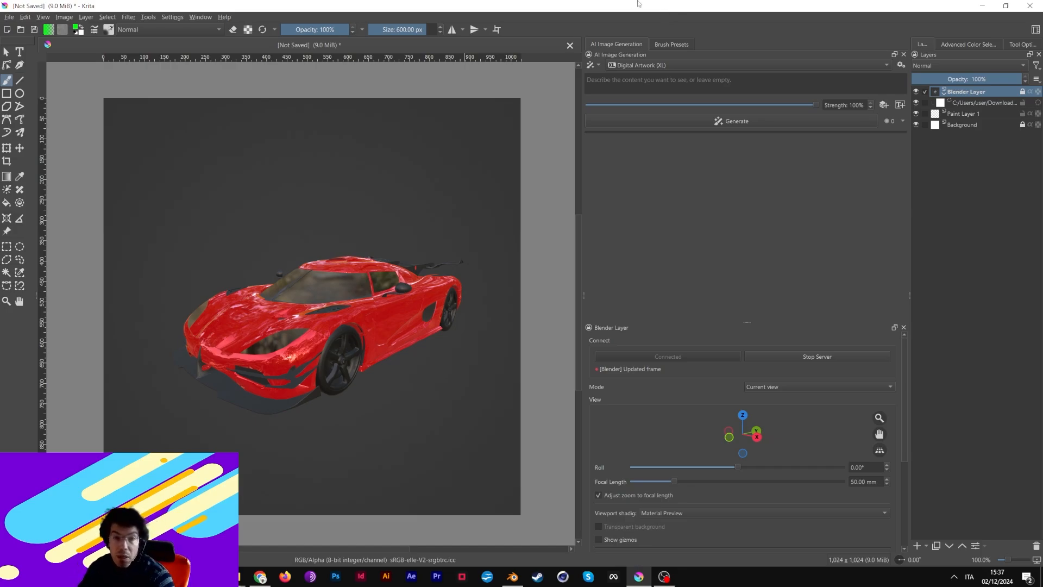
Switch AI Image Generation to live mode and review the Digital Artwork (XL) style's checkpoint, LoRA and prompt settings
left_click(597, 65)
left_click(603, 98)
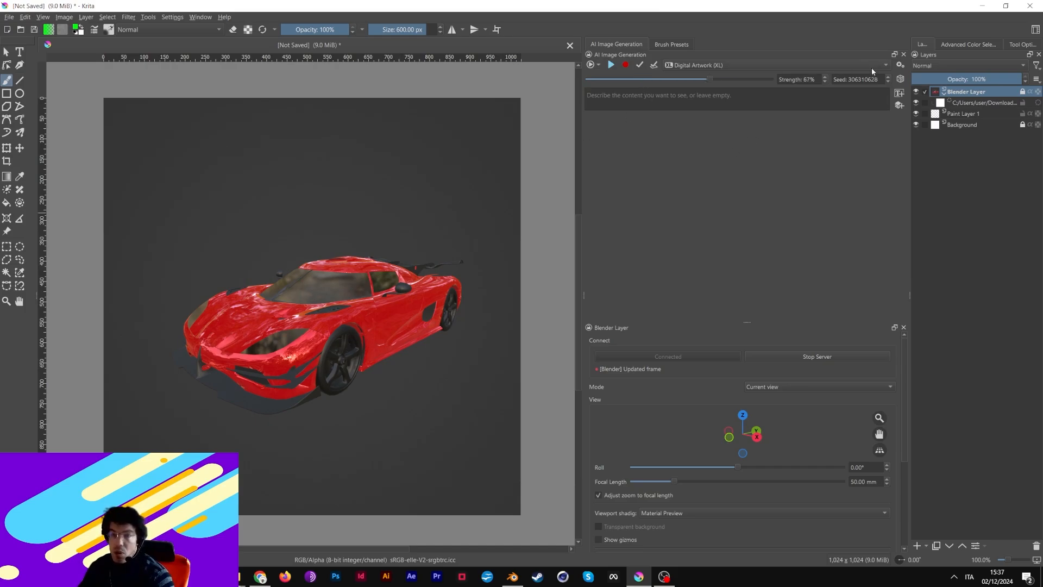
left_click(900, 65)
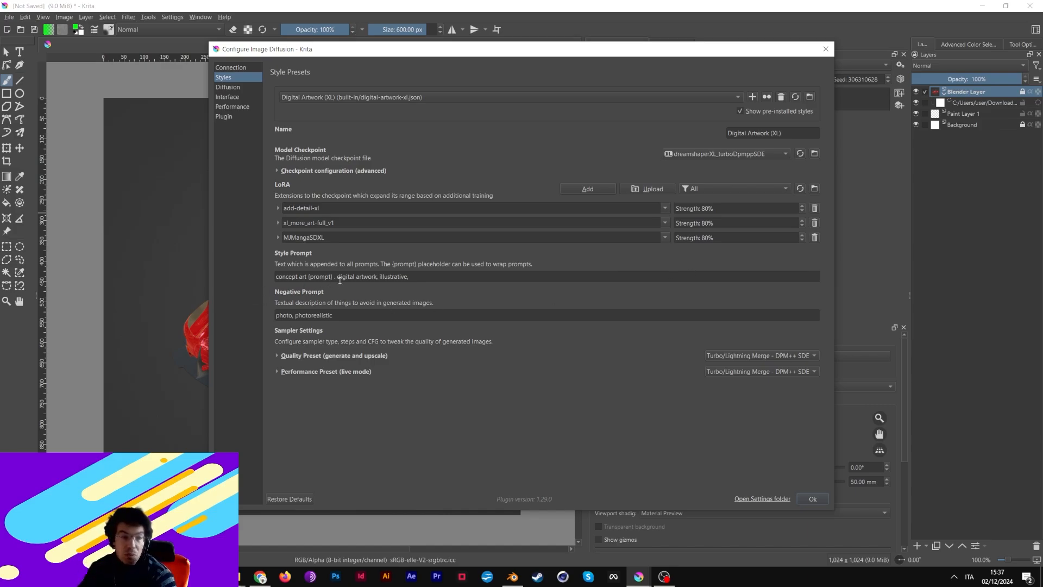
left_click(821, 499)
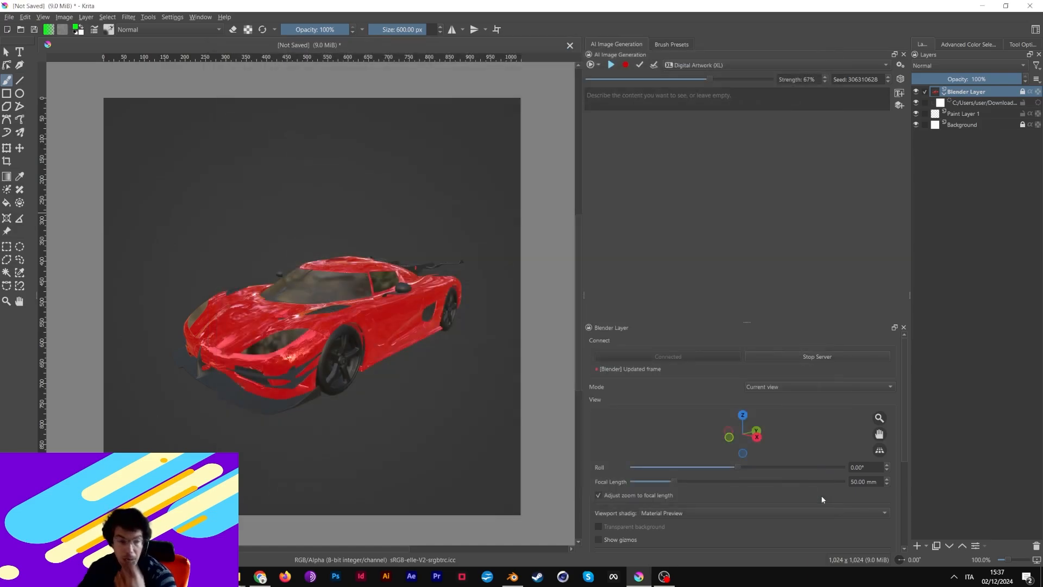
Enter the generation prompt "SUPER CAR, DRAGON SCALES, FINE DETAILS, ANIME STYLE, POP COLORS"
left_click(610, 104)
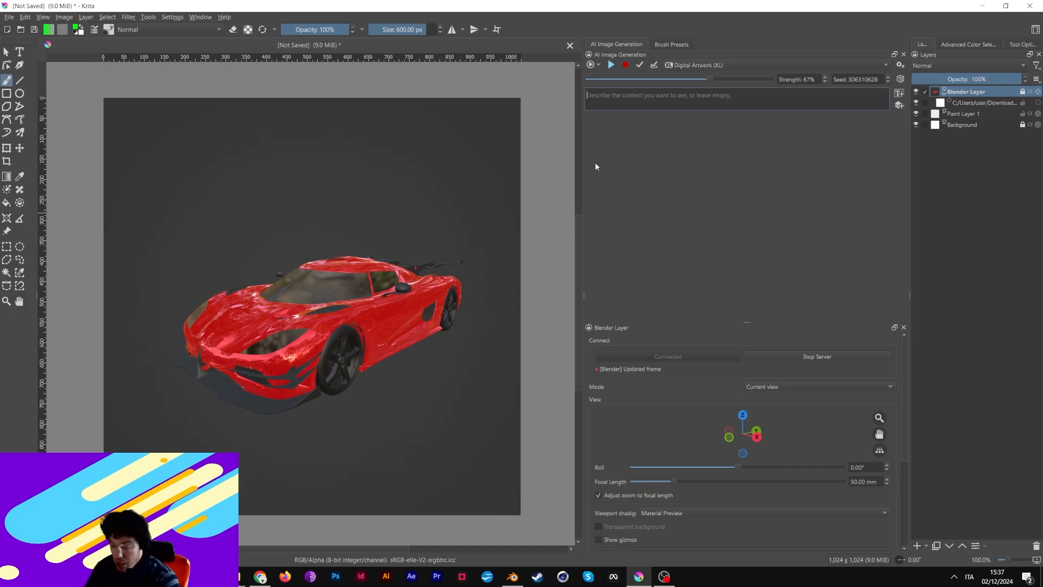
type("SUPER CAR, ")
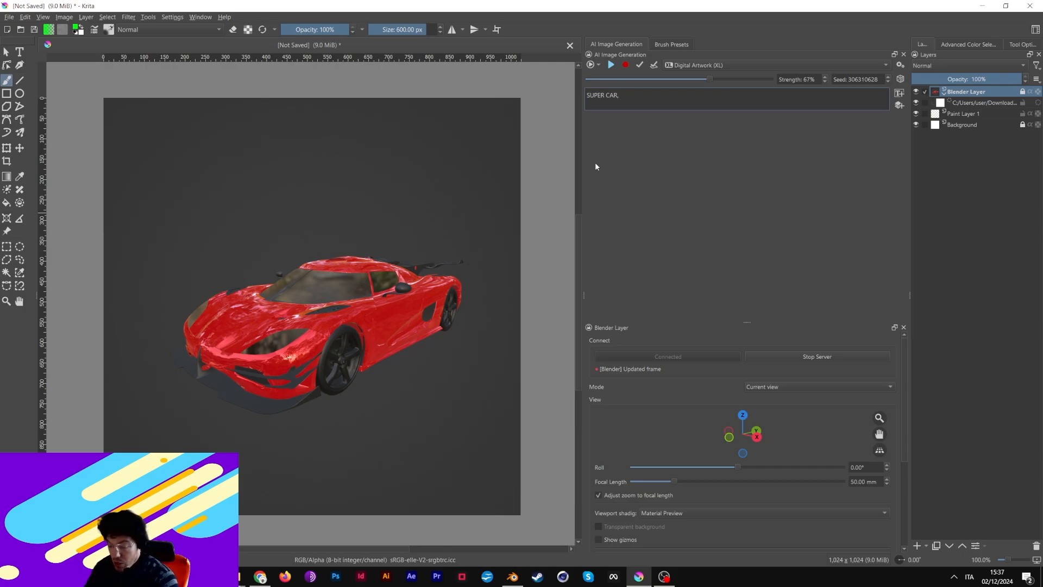
type("DRAGON SCALE")
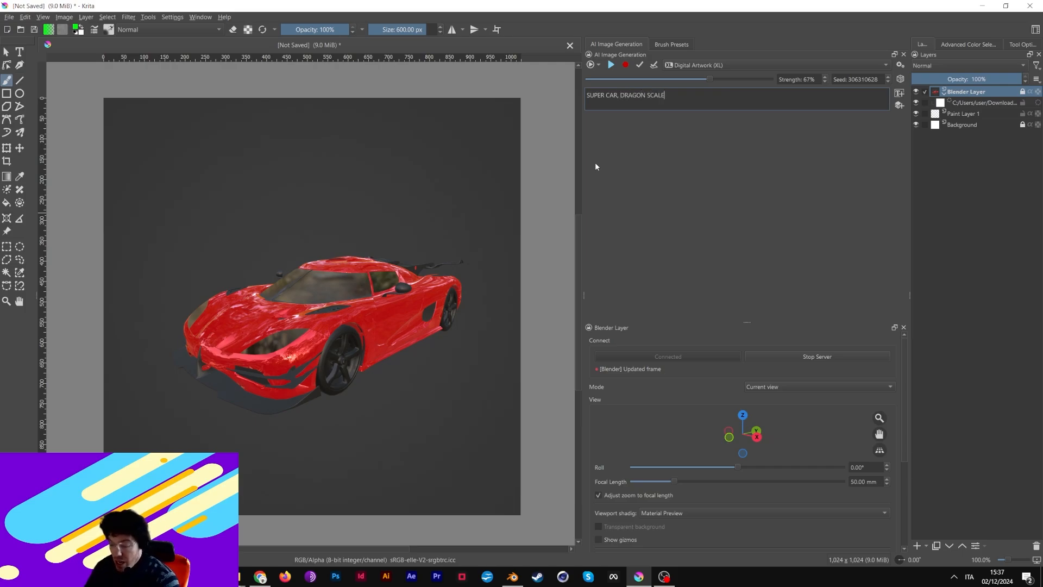
type("S, FINE D")
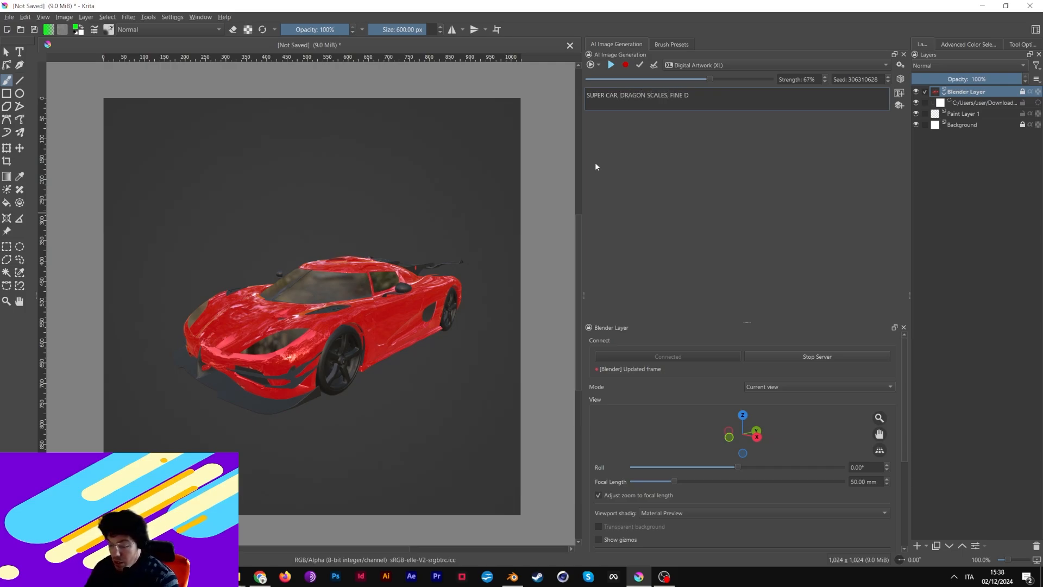
type("ETAILS, ANIME STY")
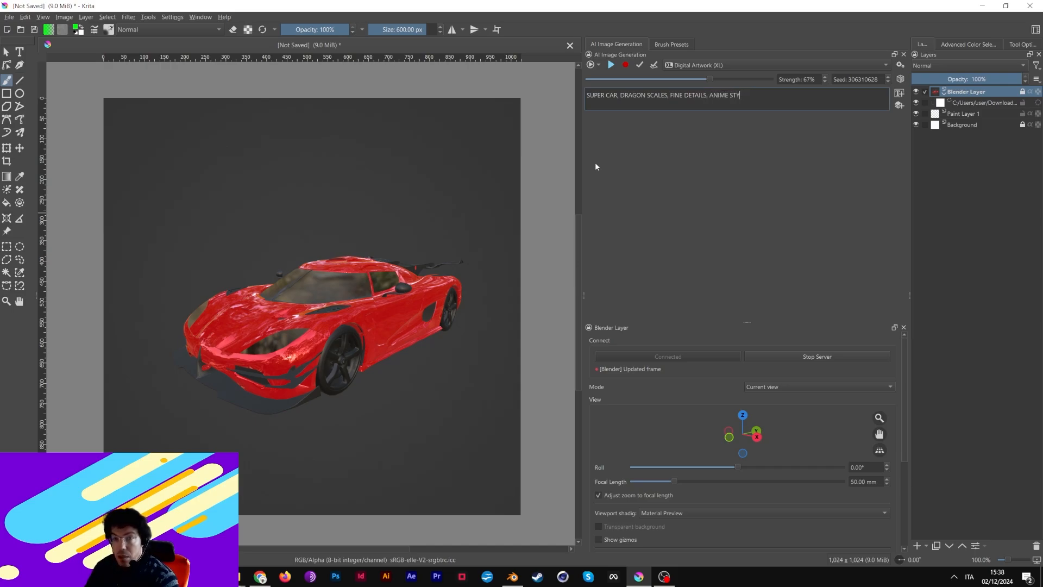
type("LE, P")
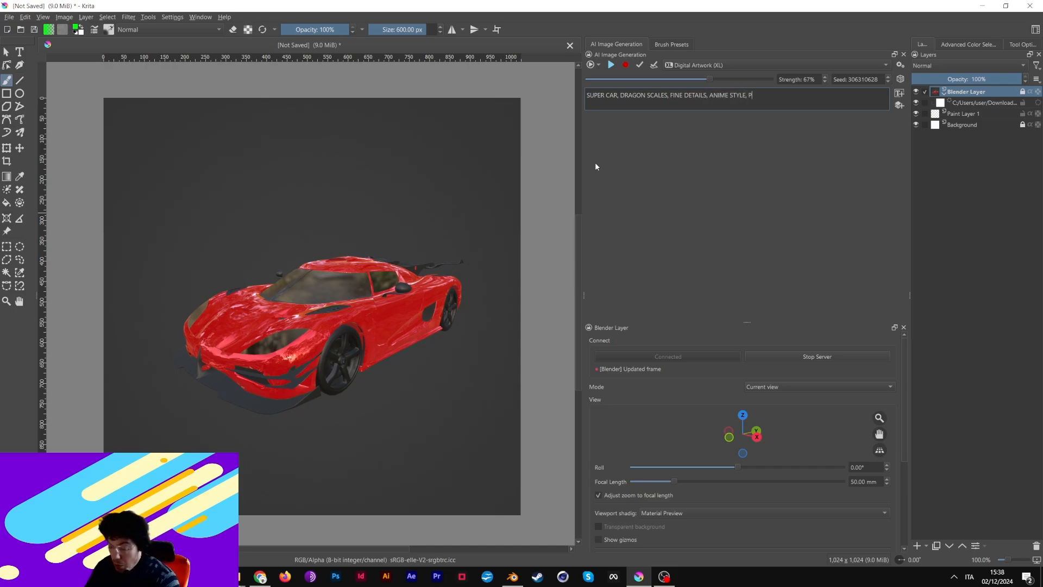
type("OP COLORS")
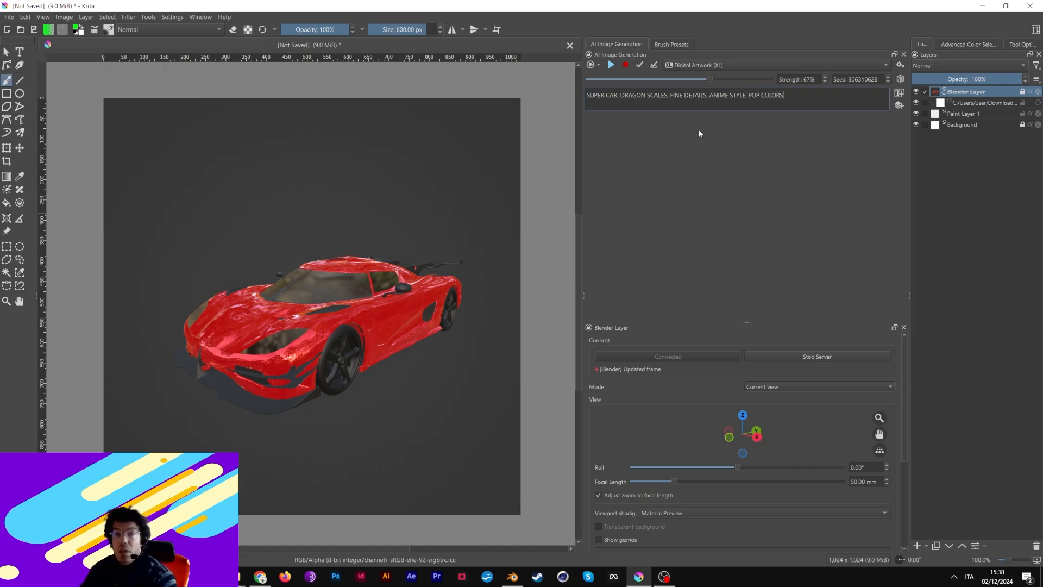
Set the generation strength to 83% and start live generation from the streamed car
left_click_drag(711, 77, 731, 80)
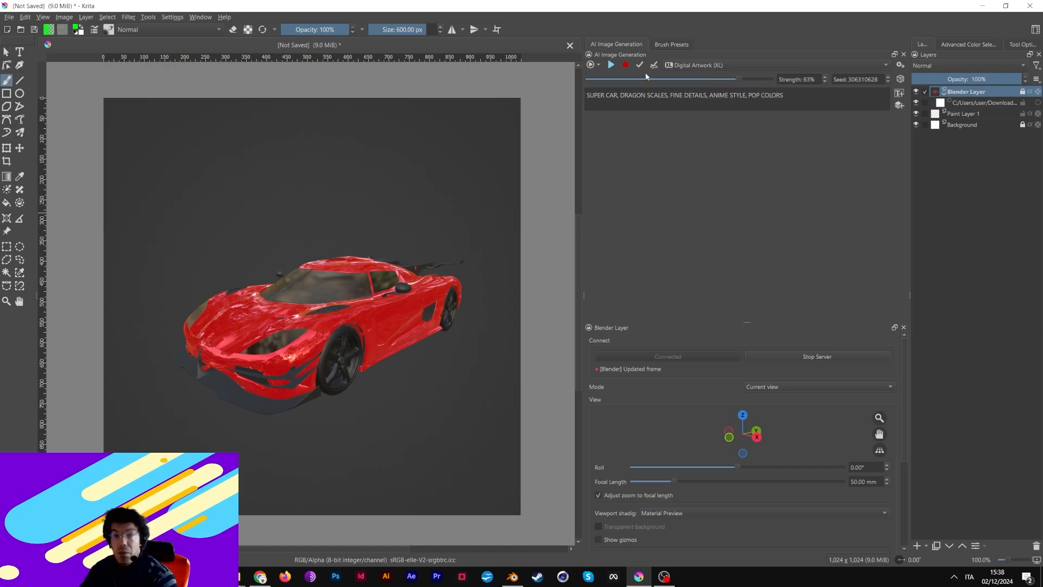
left_click(611, 65)
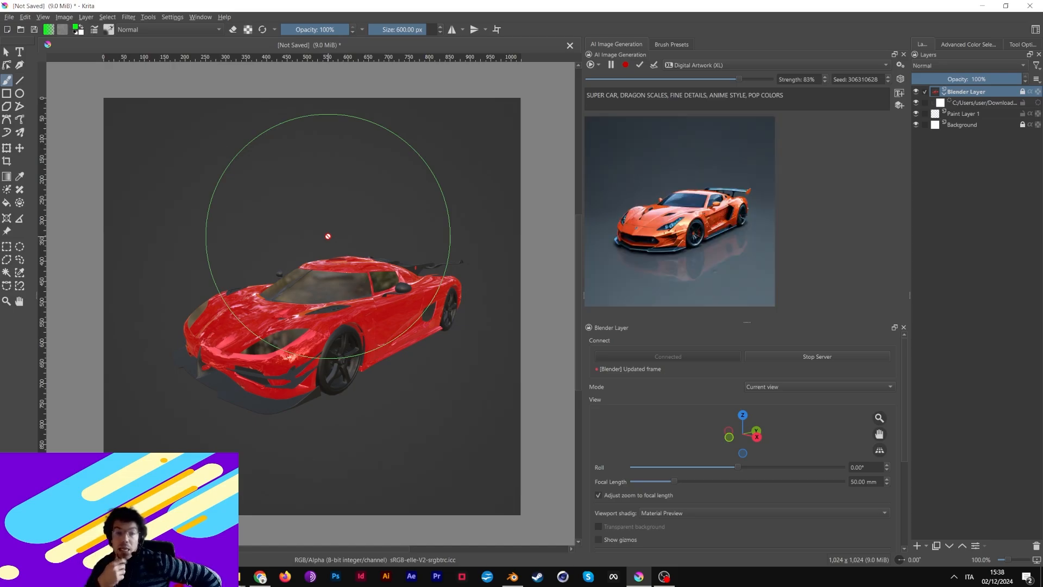
Pause live generation and give the AI Image Generation docker more room by shrinking the Blender Layer docker and widening the column
left_click_drag(747, 322, 753, 459)
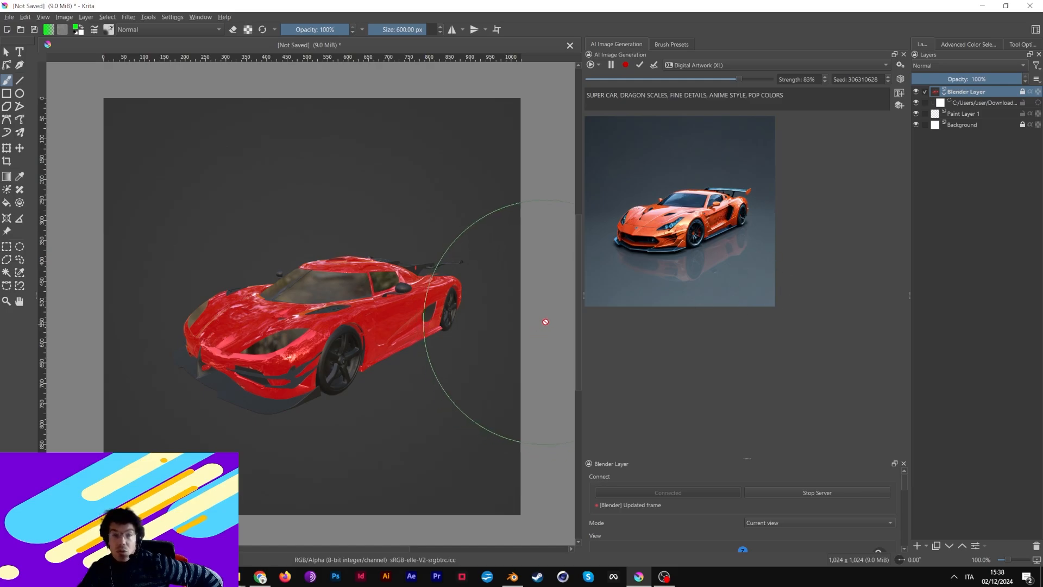
left_click(610, 65)
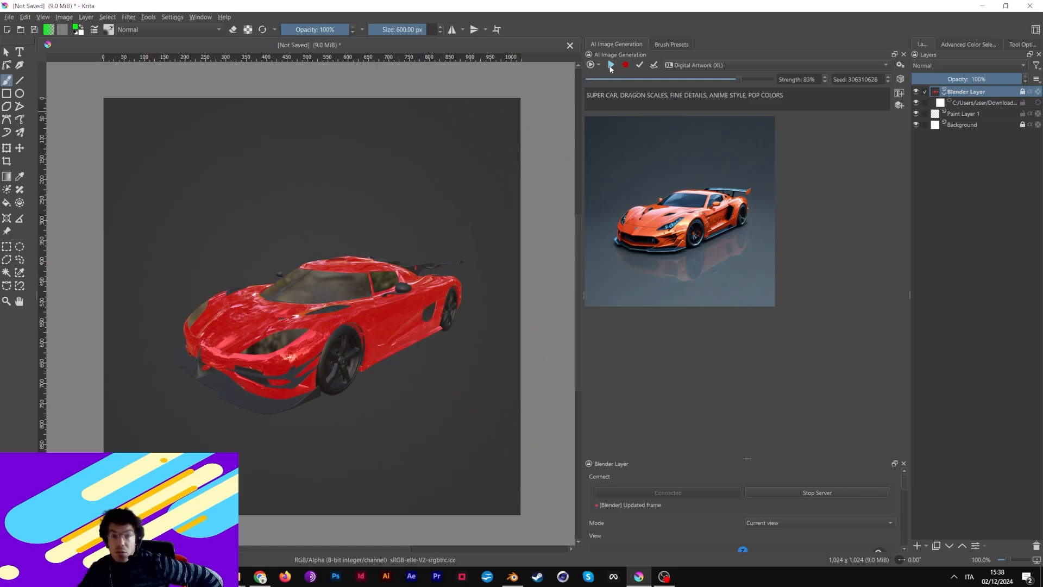
left_click_drag(583, 299, 579, 299)
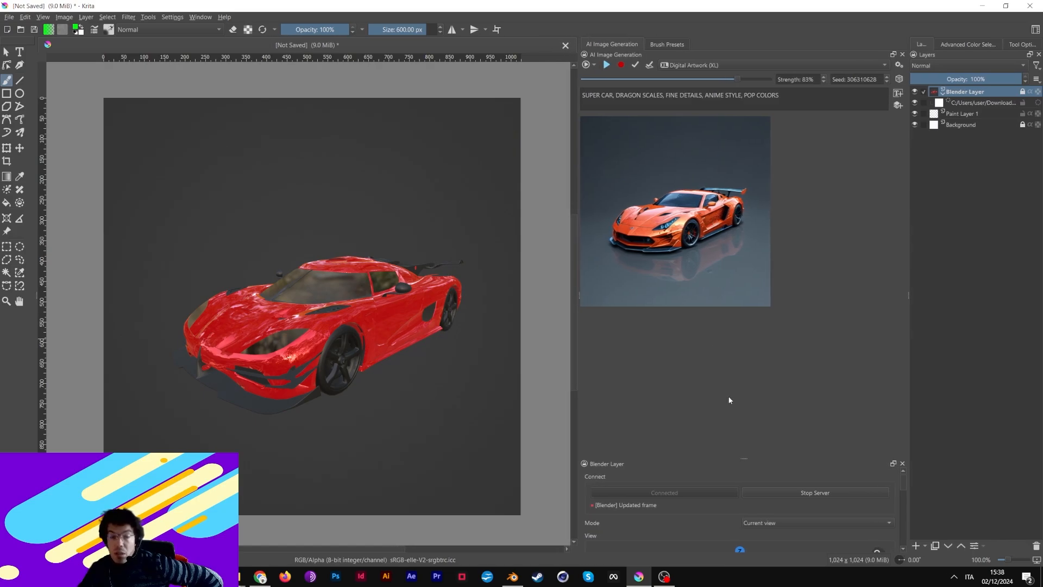
left_click_drag(744, 459, 743, 447)
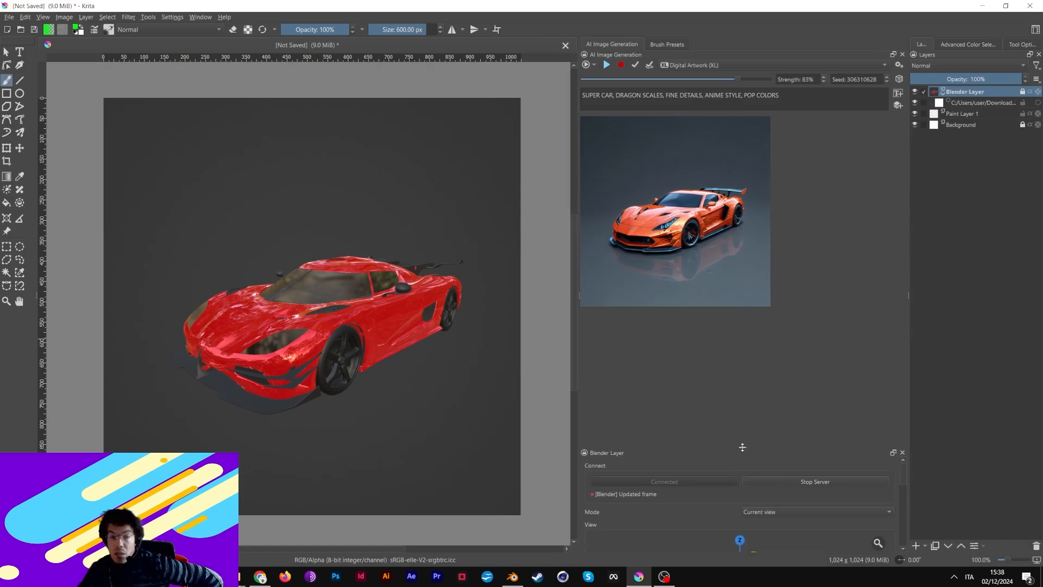
Bring up the Blender window with the source scene and return to Krita
left_click(513, 576)
left_click(513, 577)
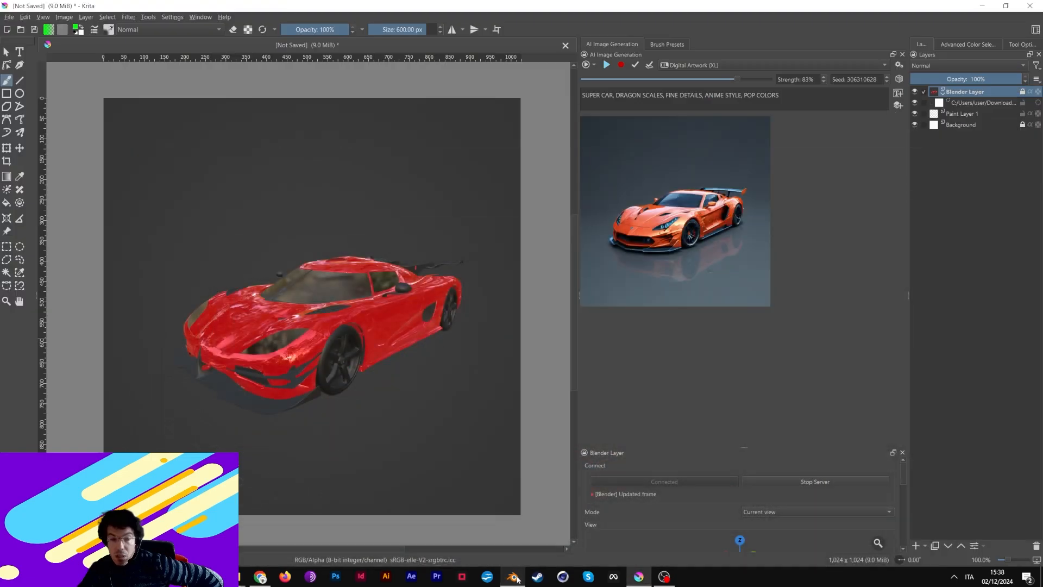
left_click(513, 576)
left_click(638, 577)
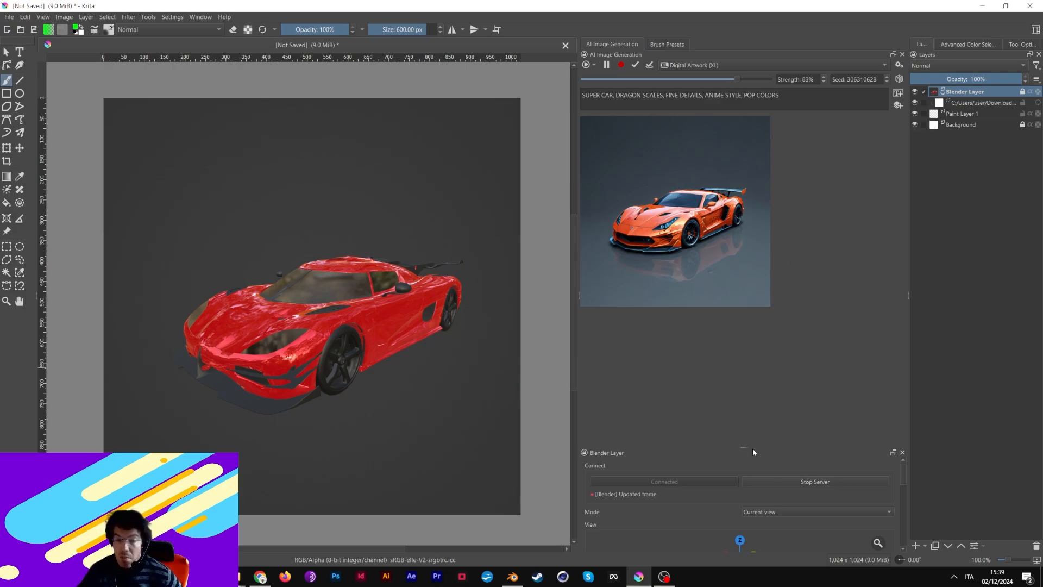
Enlarge the Blender Layer docker and orbit the car through side views to a high front view while live generation runs
left_click_drag(753, 452, 745, 376)
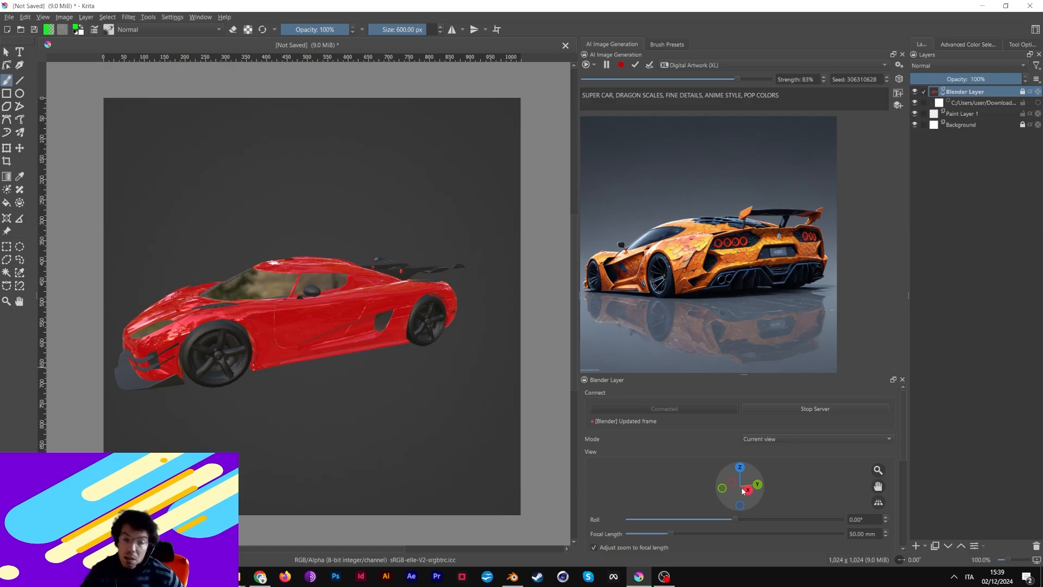
left_click_drag(750, 495, 754, 494)
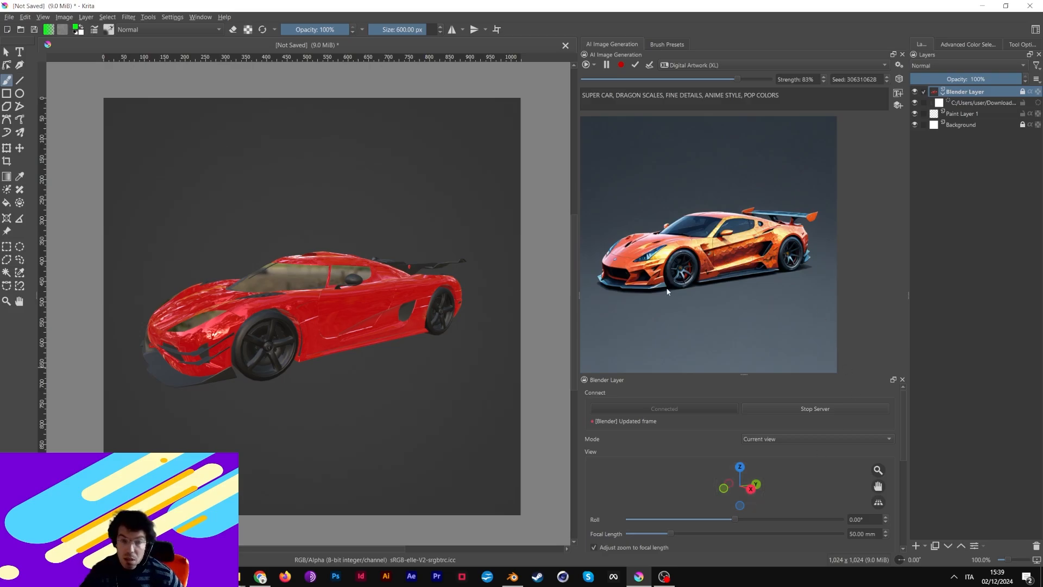
left_click_drag(727, 490, 756, 509)
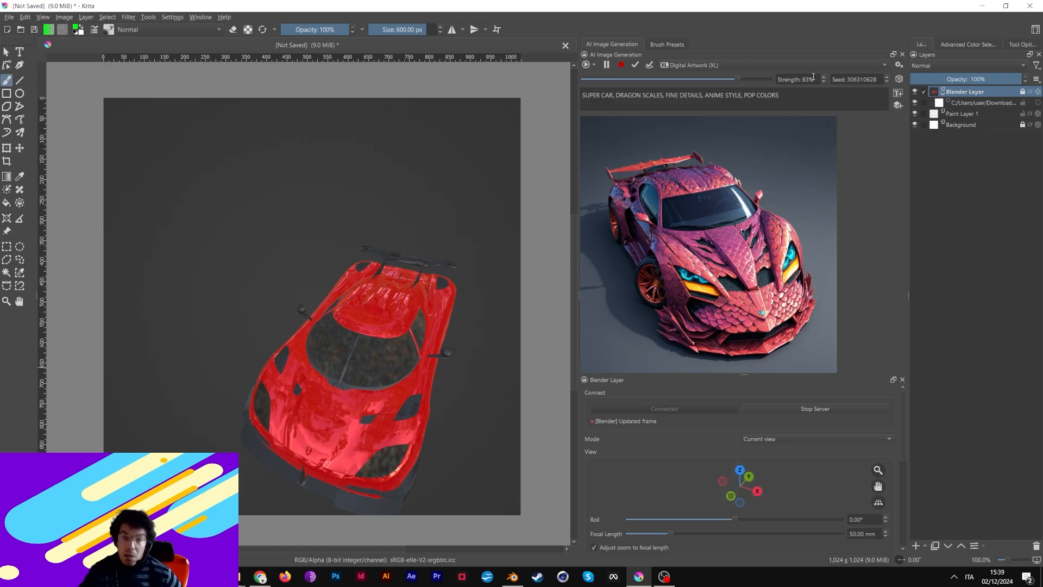
Lower the generation strength to 67%, then pan the car upward and orbit it back to a low front three-quarter view
scroll(817, 79, "down", 16)
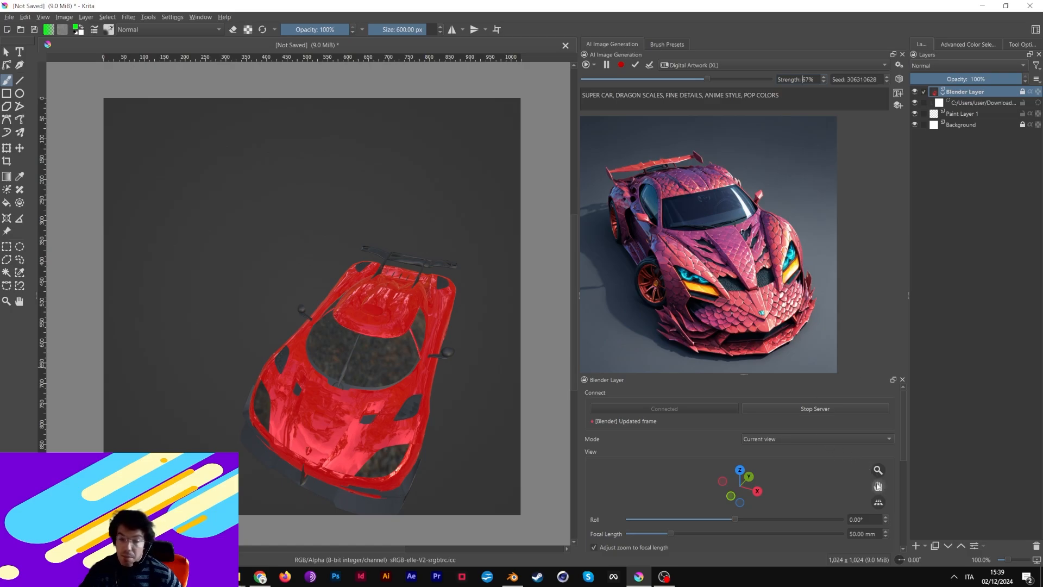
left_click_drag(877, 486, 873, 463)
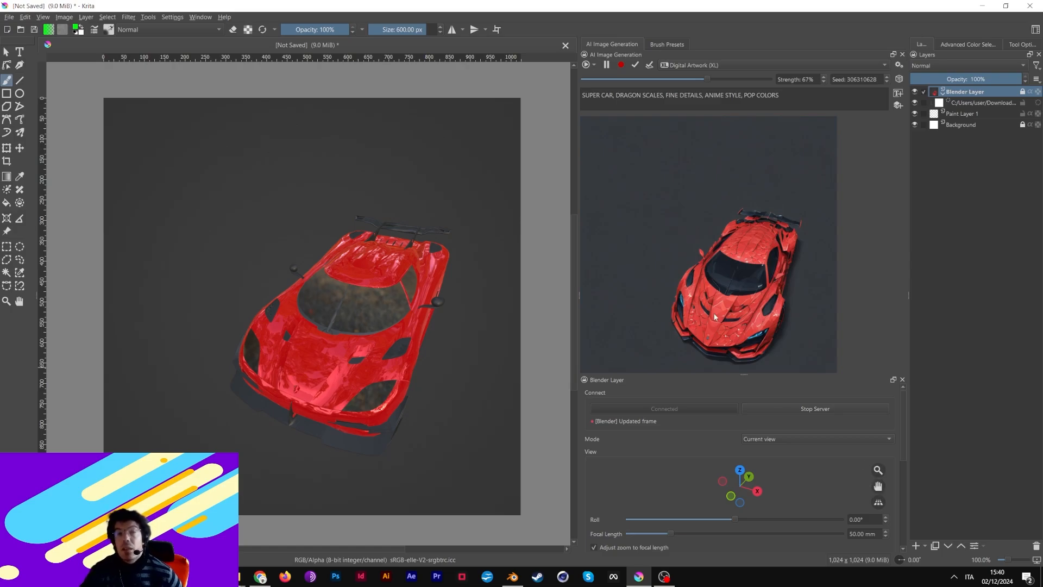
left_click_drag(750, 478, 712, 461)
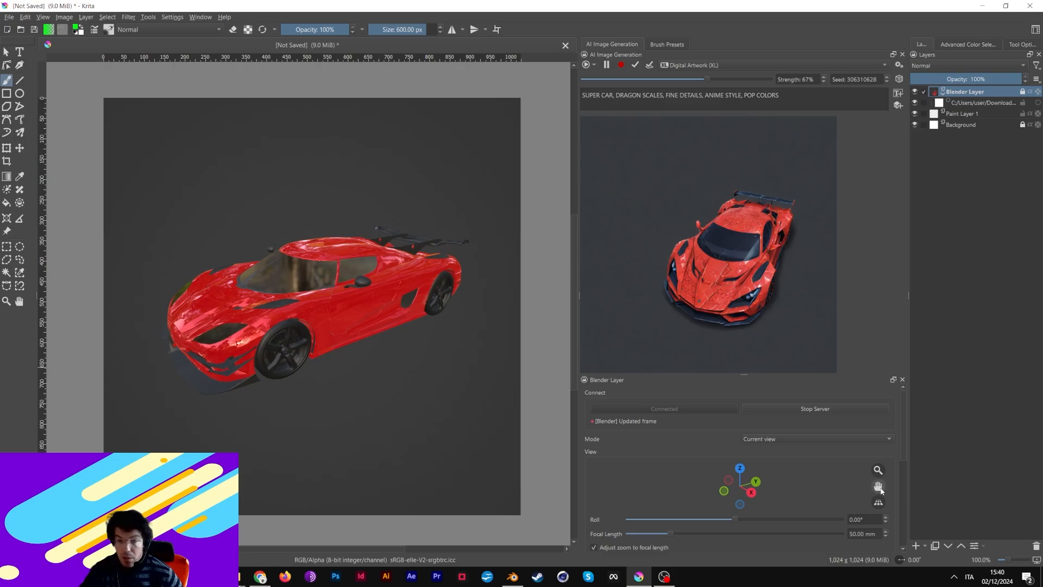
Pan the car slightly within the Blender Layer view and pause live generation
left_click_drag(879, 488, 872, 482)
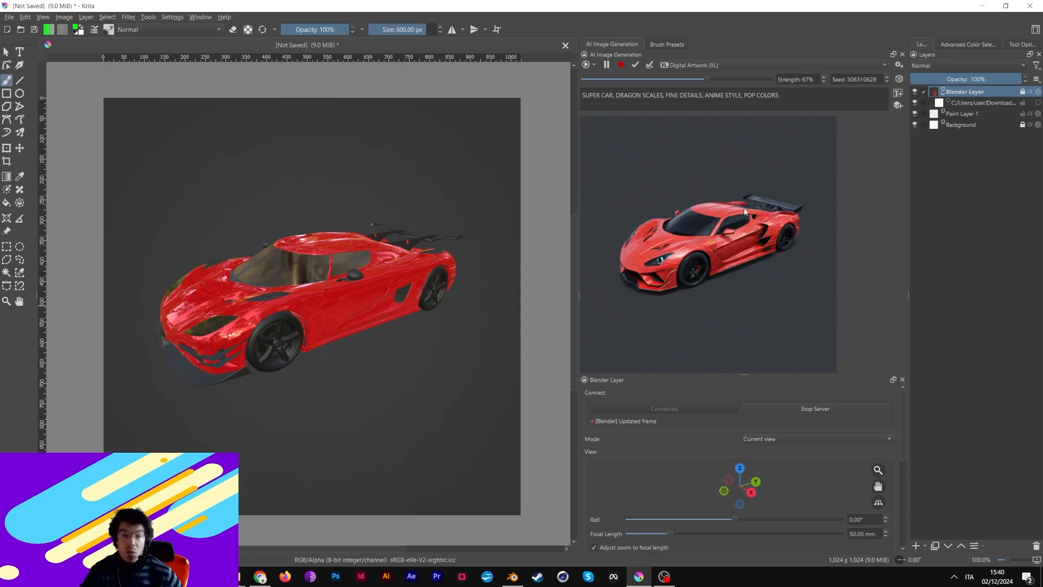
left_click(607, 64)
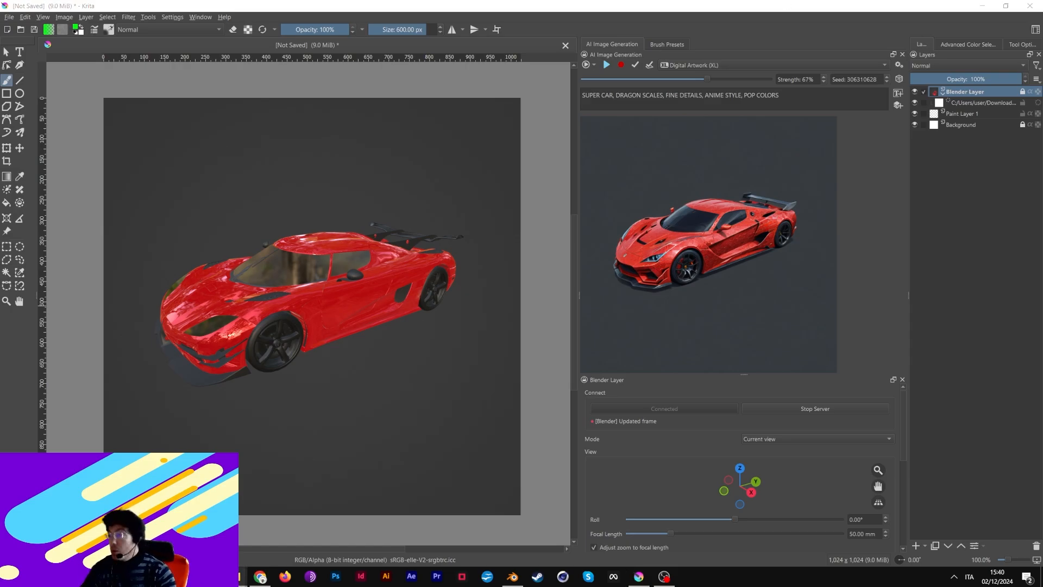
Bring the Dragon Ball Broly image in as a new layer and move it so the whole face lies within the canvas
left_click_drag(314, 209, 285, 193)
left_click(332, 200)
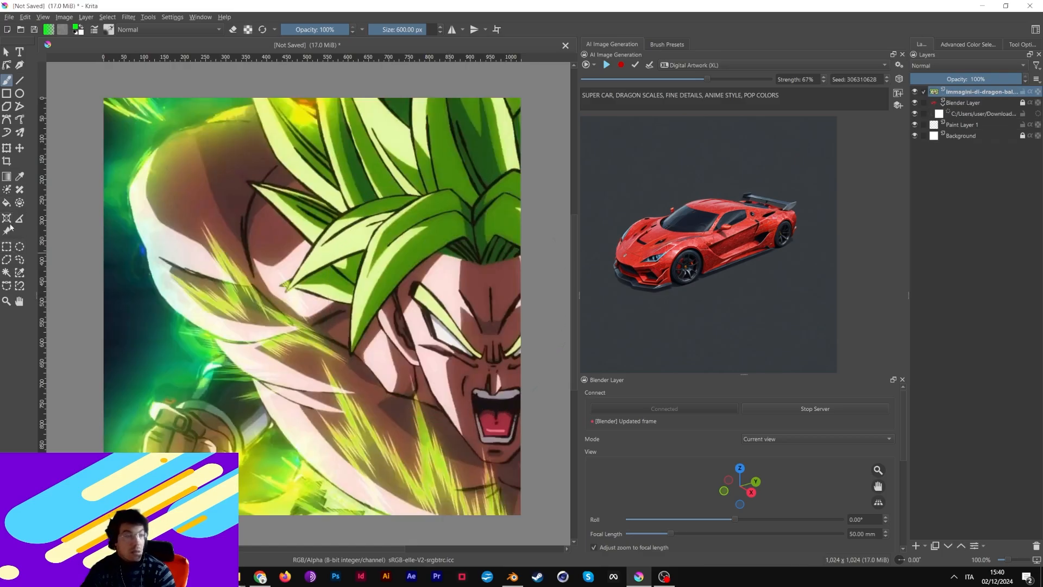
left_click(20, 147)
left_click_drag(364, 295, 290, 257)
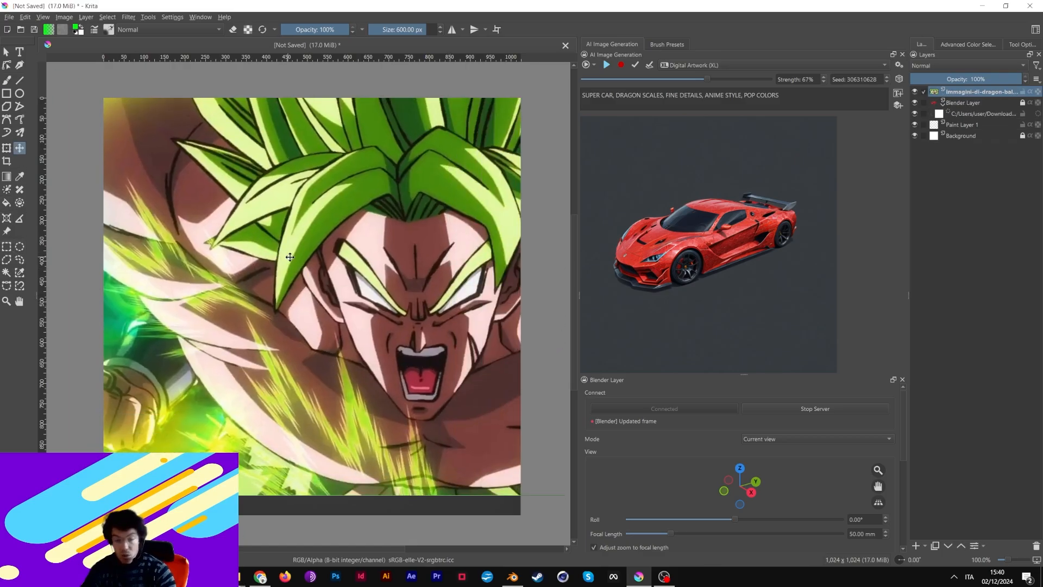
Scale the Broly image down to a small picture above the car's rear and hide its layer
key("ctrl+t")
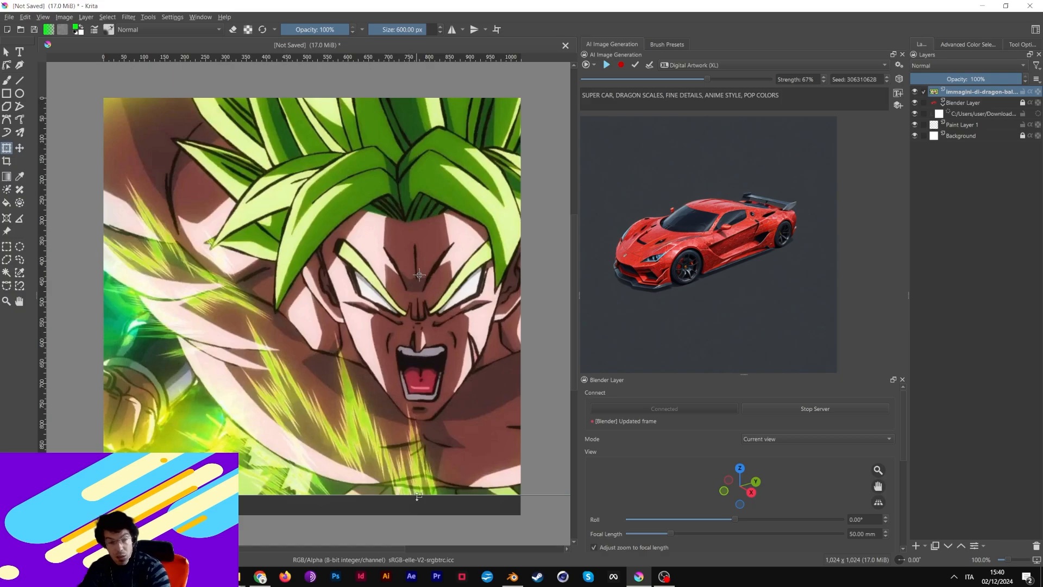
left_click_drag(418, 496, 443, 223)
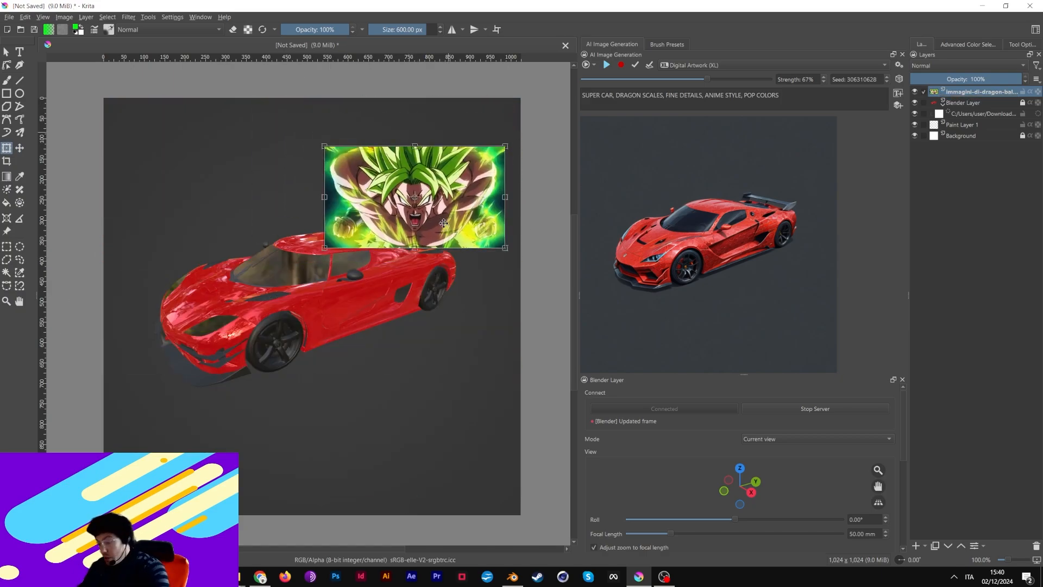
left_click(915, 91)
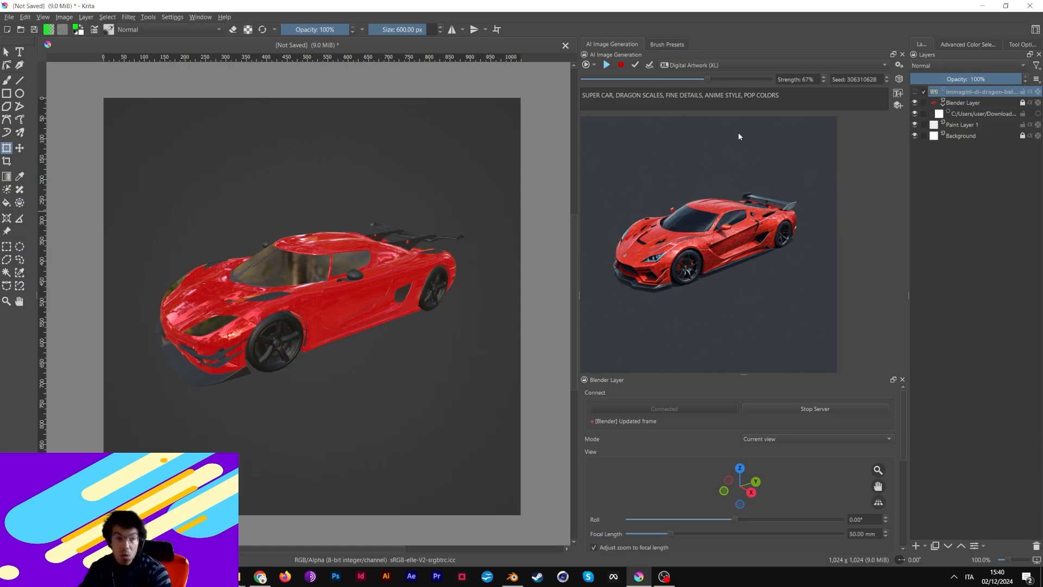
Add a Style control layer that uses the Broly image and resume live generation
left_click(897, 105)
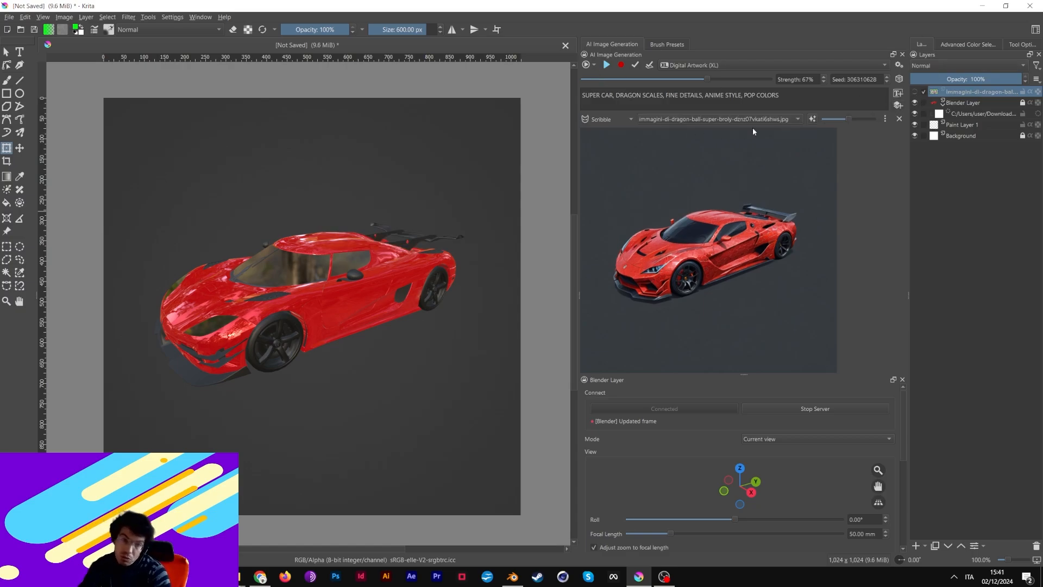
left_click(618, 120)
left_click(613, 88)
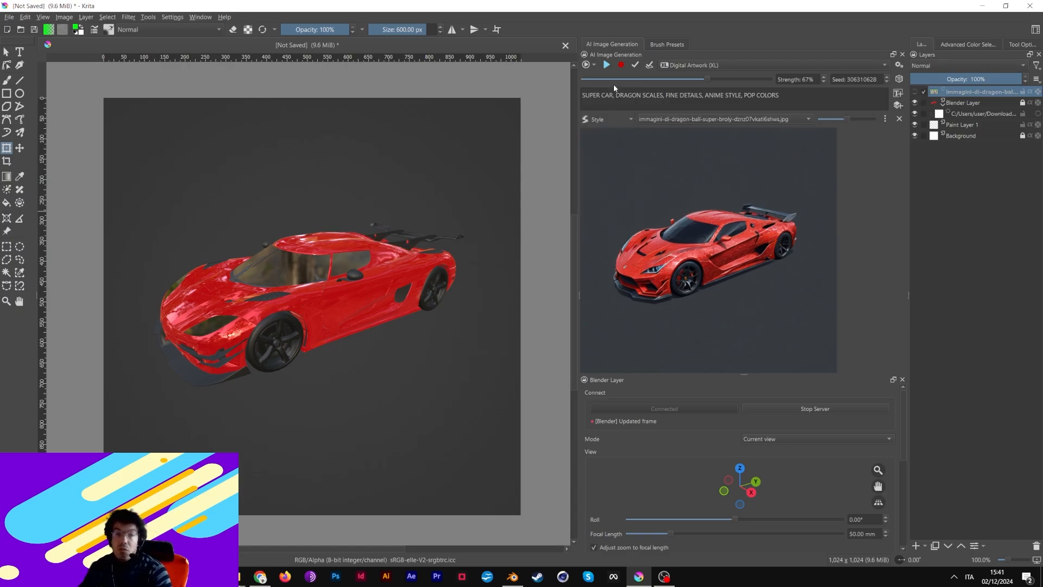
left_click(673, 118)
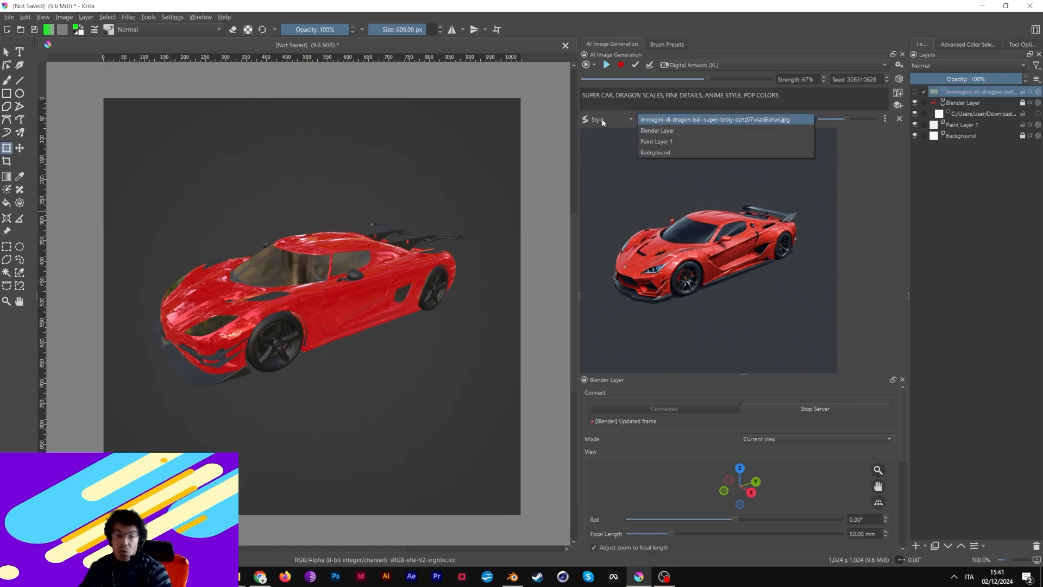
left_click(682, 118)
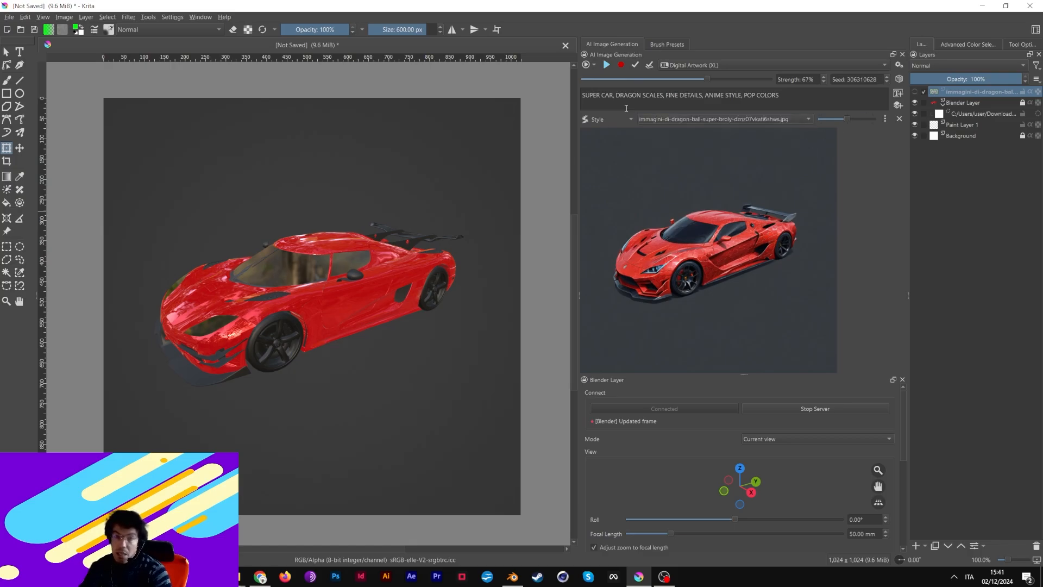
left_click(605, 66)
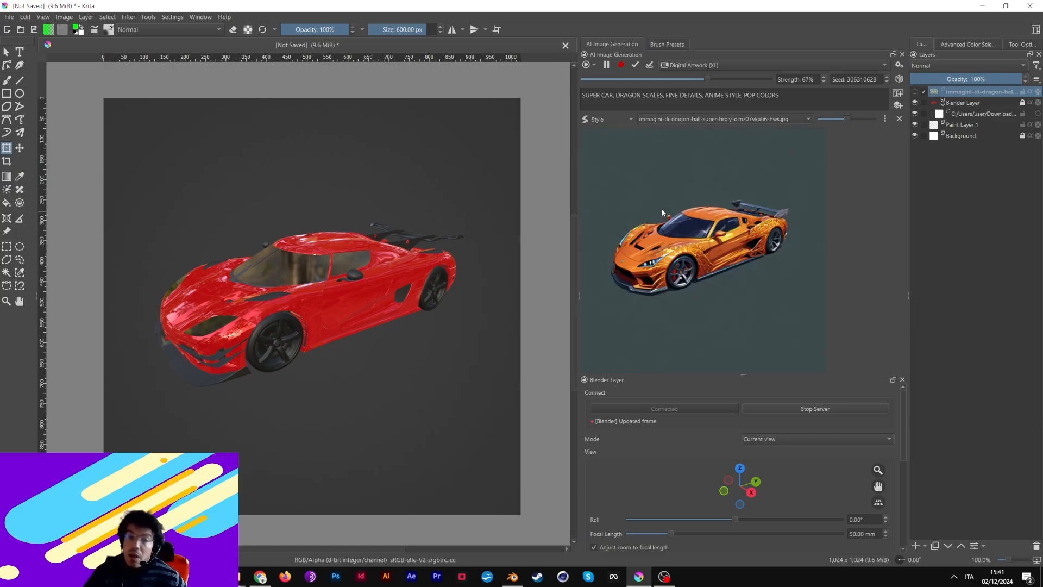
Briefly show the Broly layer to check its colours, hide it again, and change the prompt's opening to "SUPER CAR GREEN/YELLOW"
left_click(915, 92)
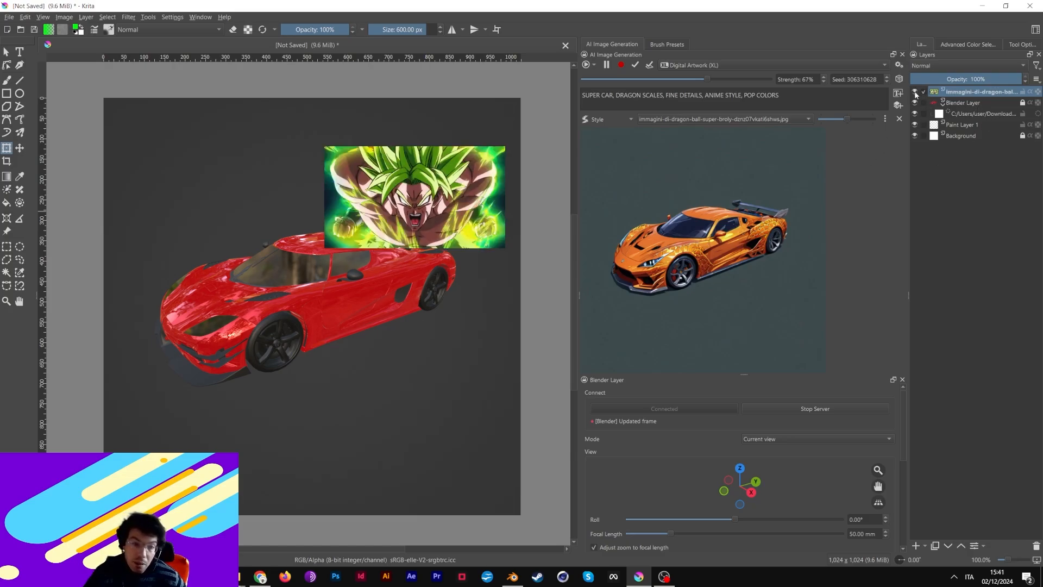
left_click(915, 92)
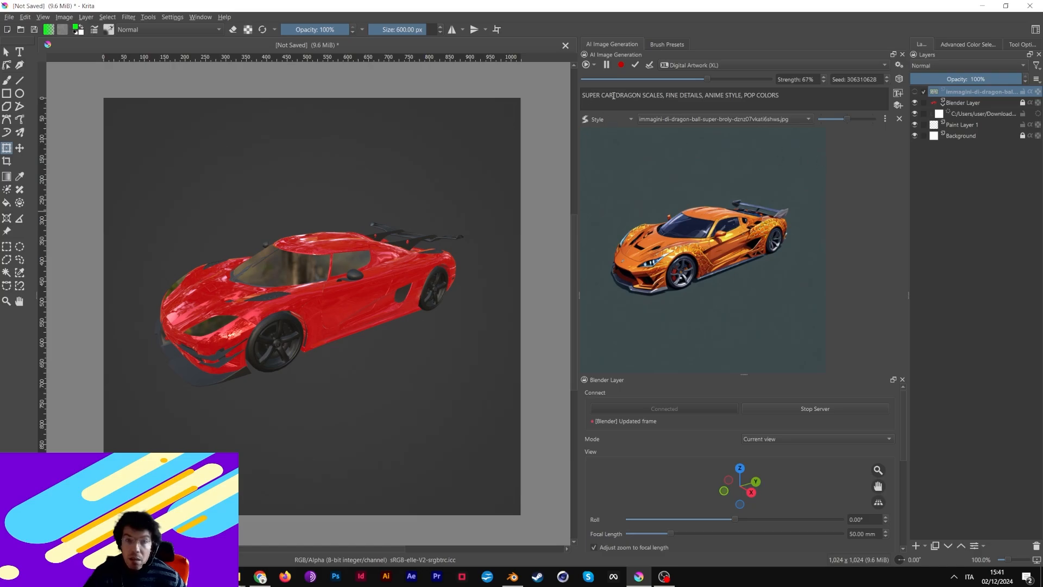
key("BackSpace")
type("GE")
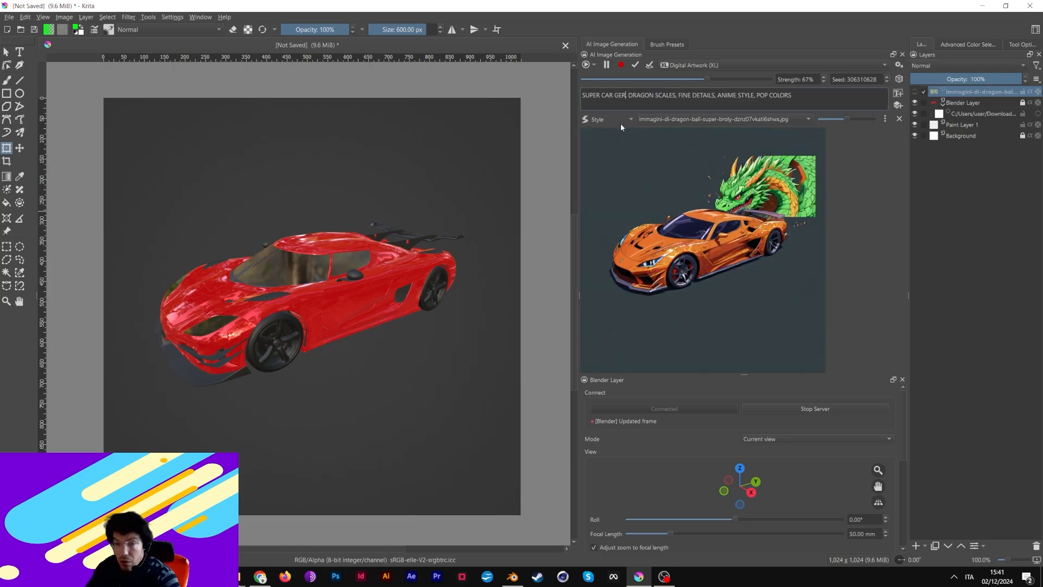
type("REEN/,")
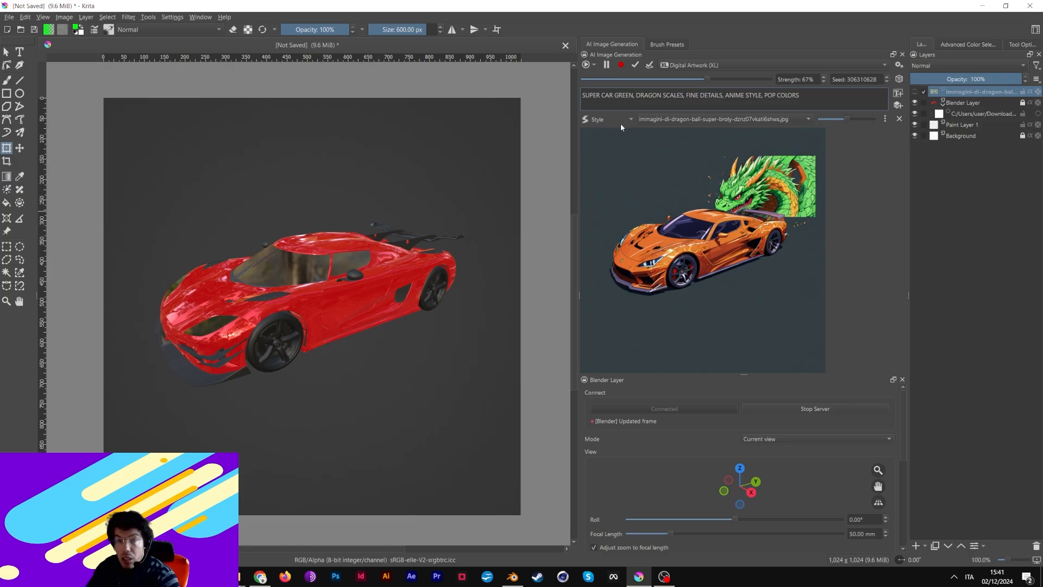
type("YELLOW")
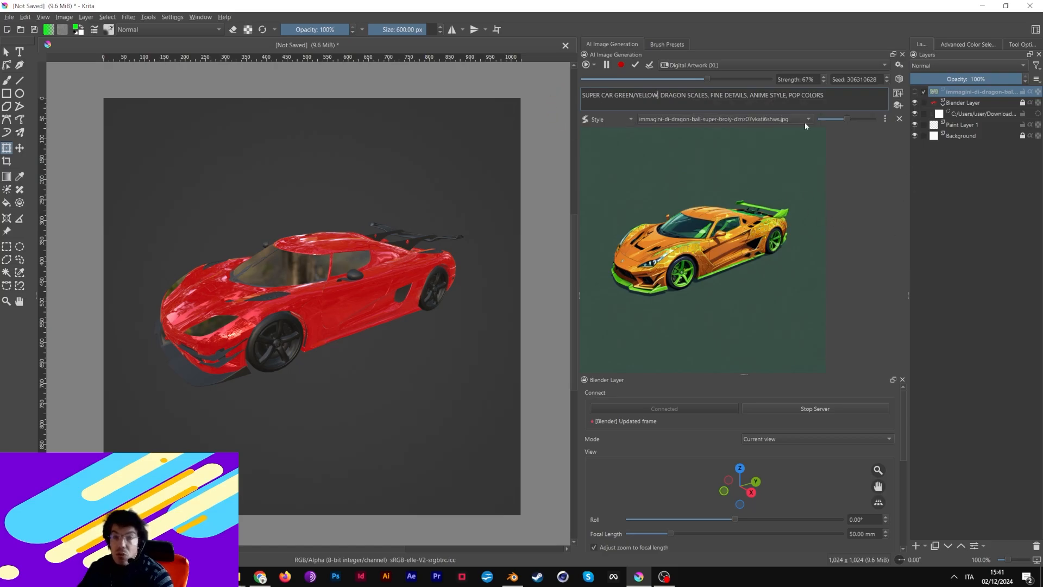
Add a second control layer of type Reference that uses the Broly image
left_click(898, 105)
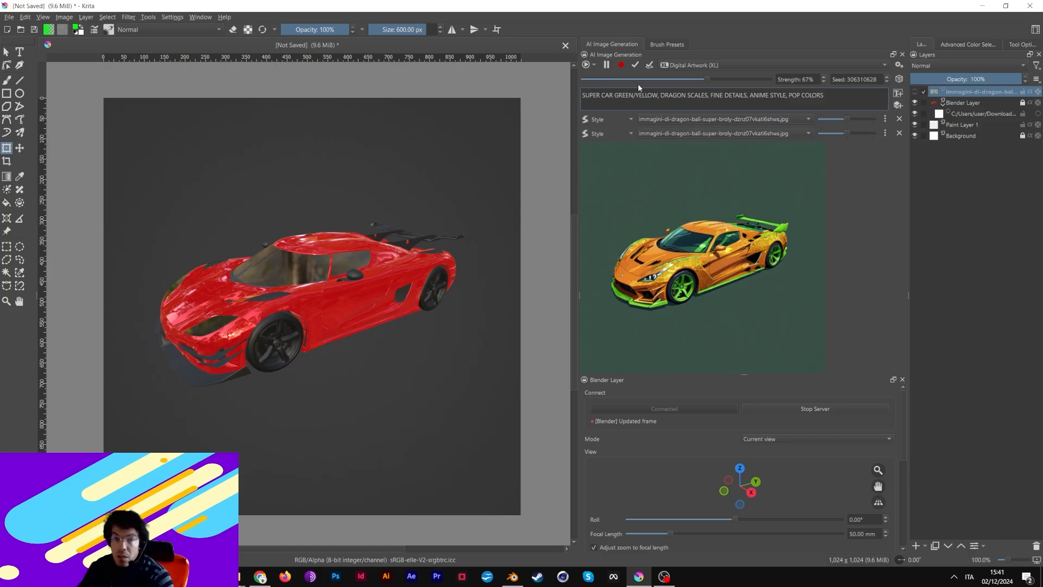
left_click(608, 133)
left_click(613, 123)
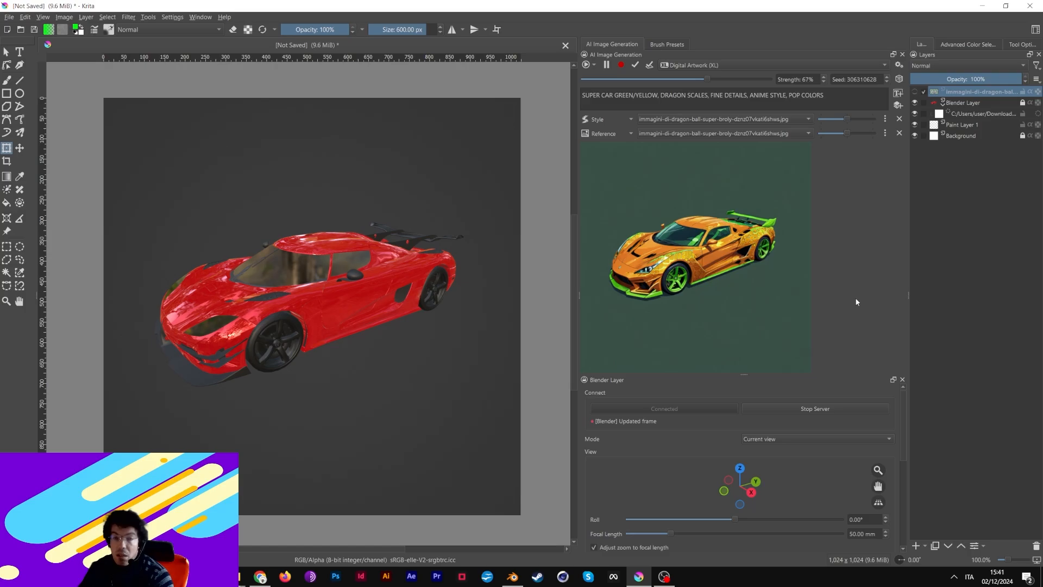
mouse_move(953, 95)
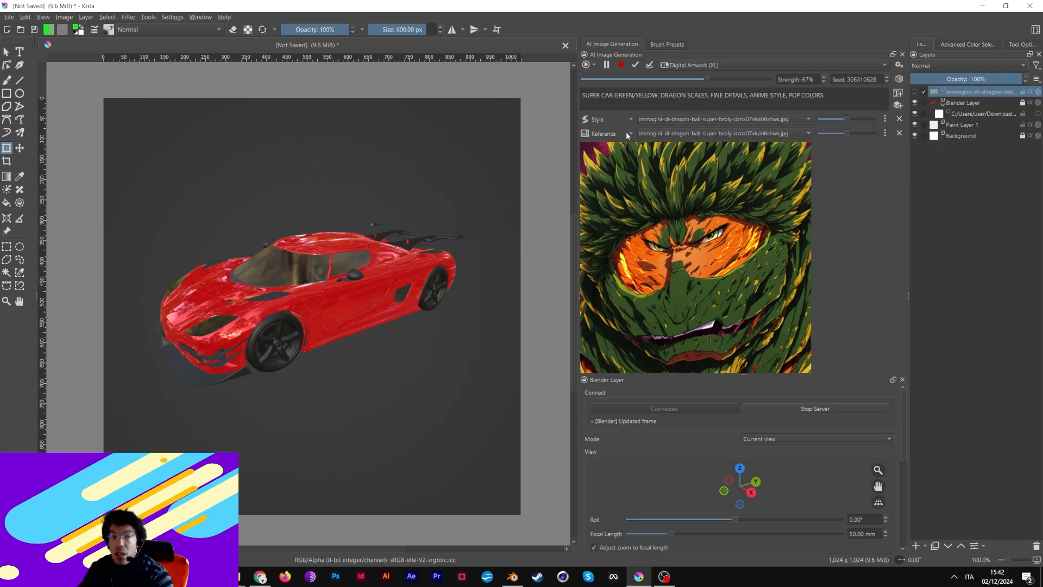
Set the Reference control layer's custom strength to 0.20 and its range start to 0.00
left_click(886, 133)
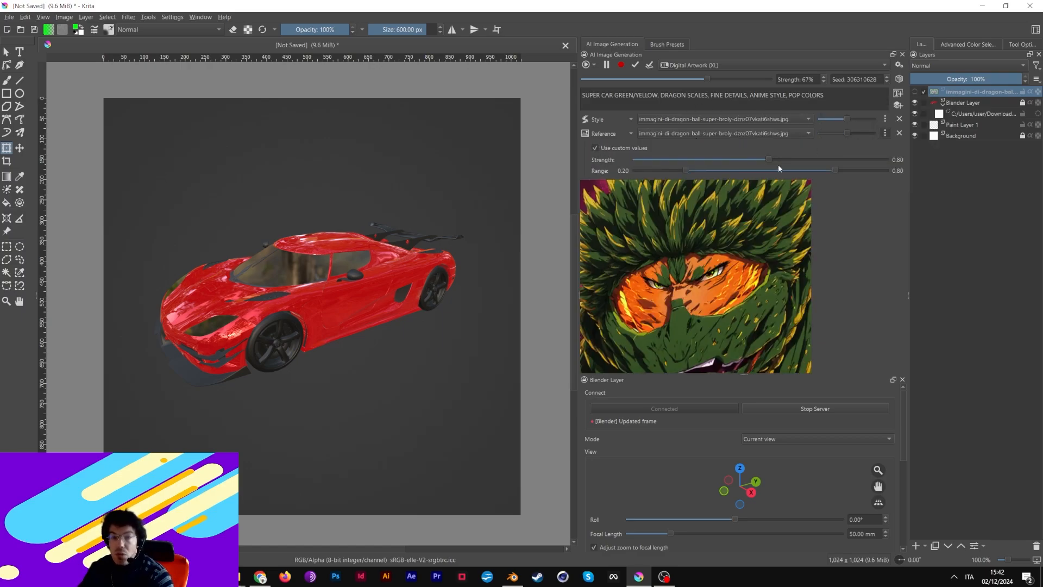
left_click_drag(679, 173, 668, 172)
left_click(885, 133)
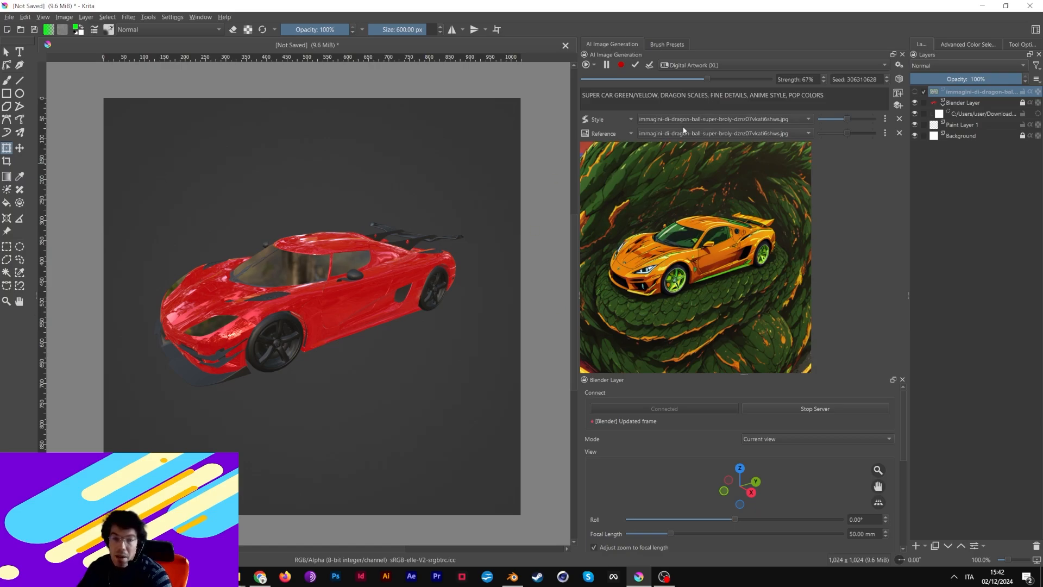
Extend "DRAGON SCALES" in the prompt to "DRAGON SCALES CAR BODY"
left_click(708, 98)
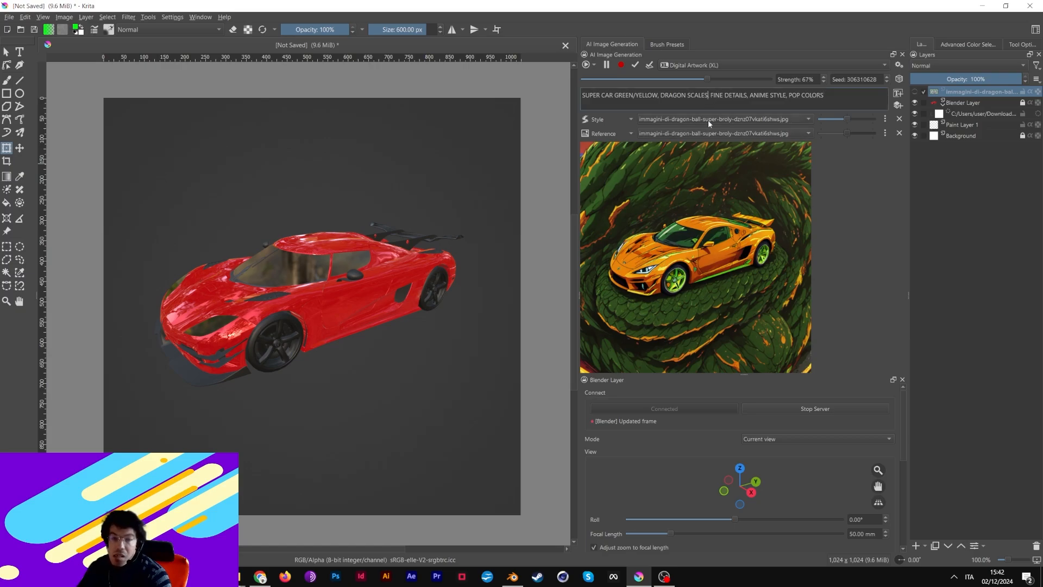
left_click(261, 577)
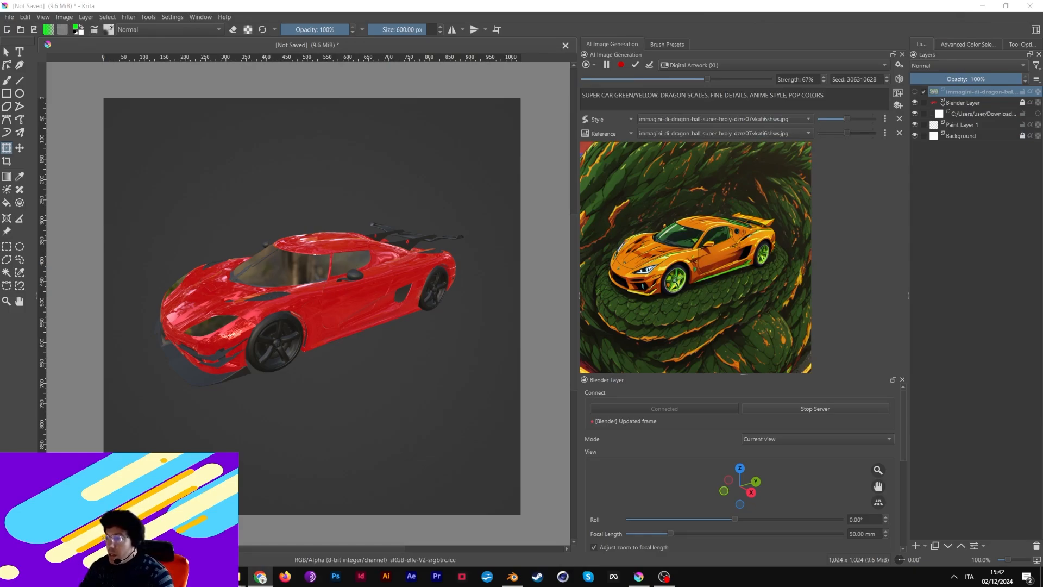
left_click(707, 95)
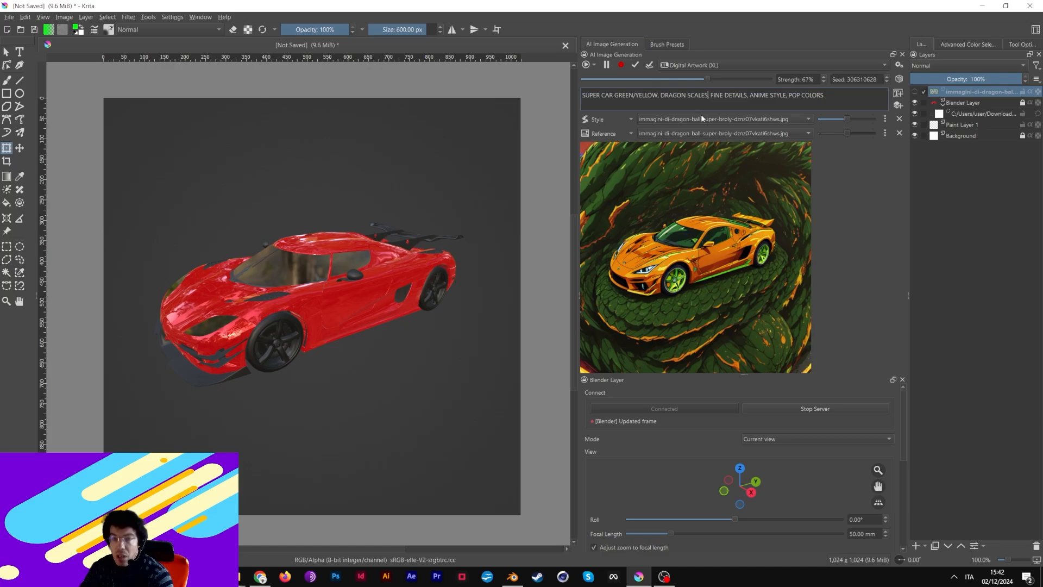
type("CAR BOFY")
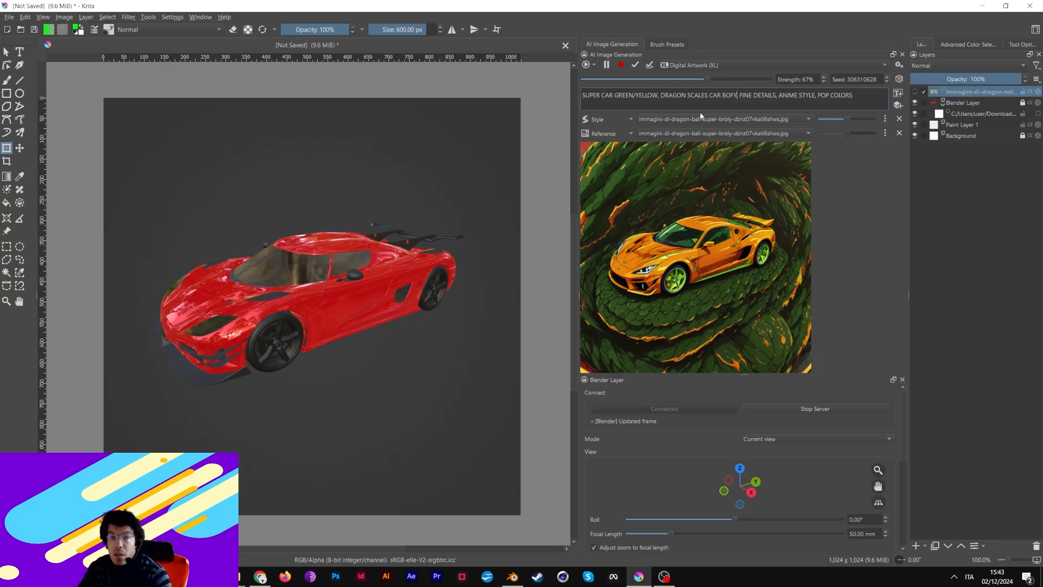
key("BackSpace")
key("BackSpace")
type("DY")
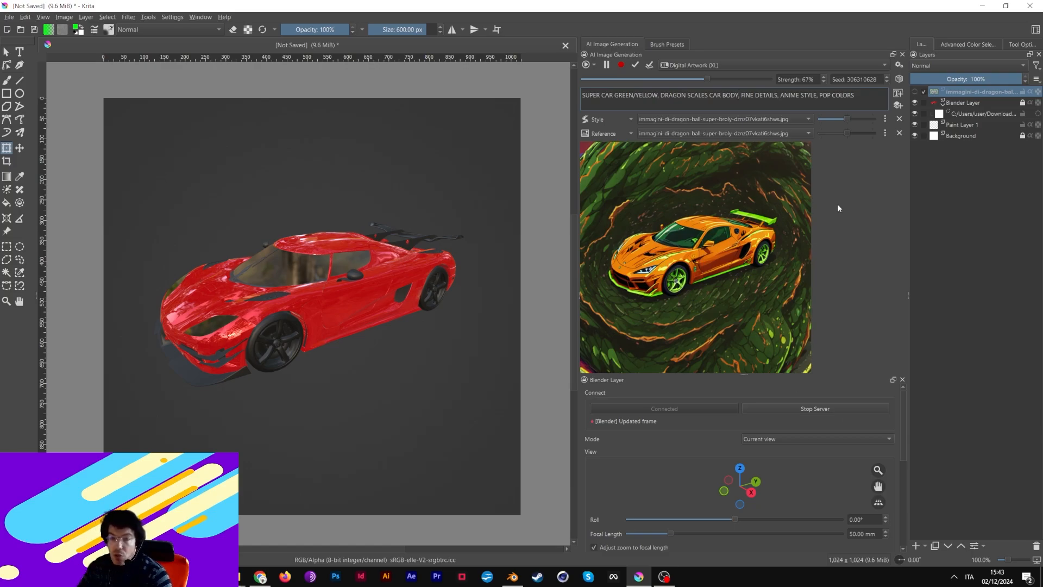
Lower the Reference control layer's strength to 0.10
left_click(882, 134)
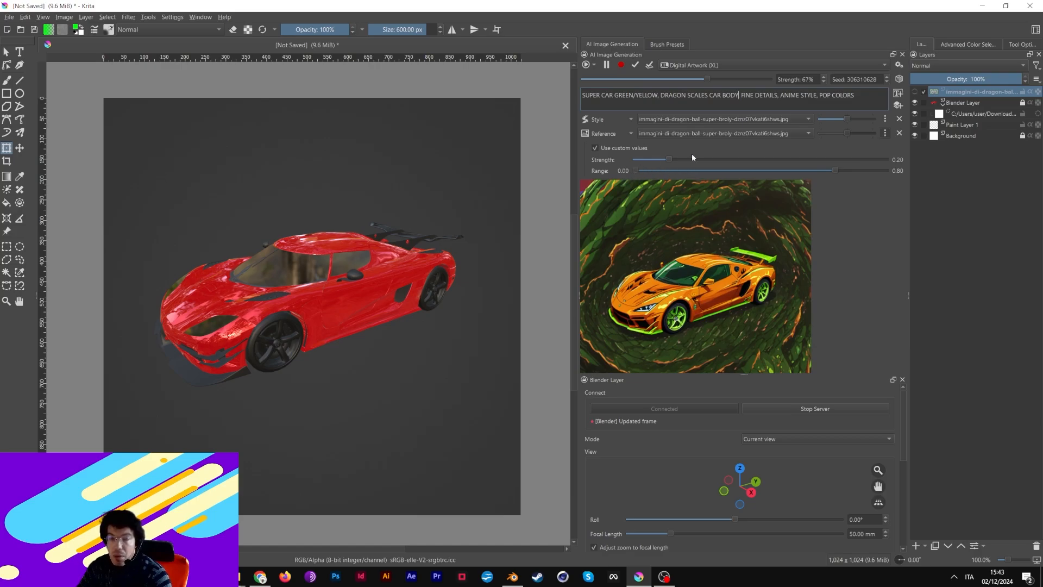
left_click_drag(671, 159, 658, 163)
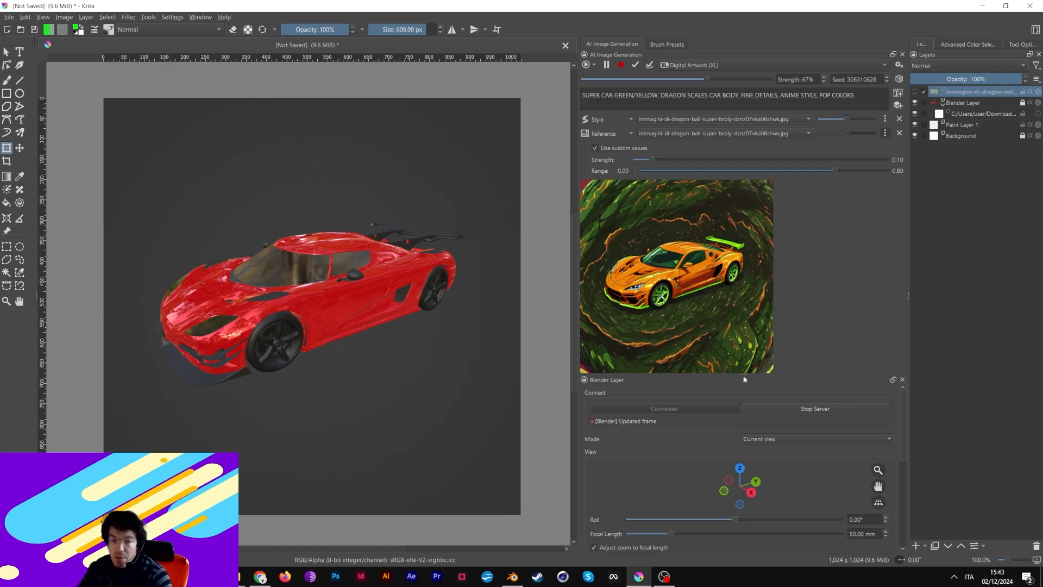
Make the AI Image Generation docker taller and remove the Reference control layer, keeping only Style
left_click_drag(744, 378, 755, 409)
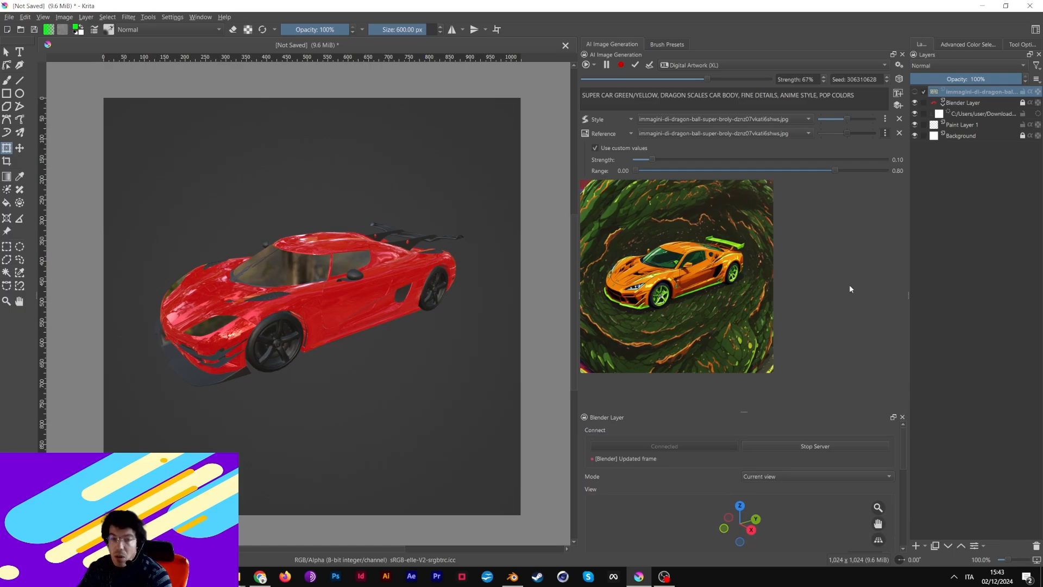
left_click(899, 133)
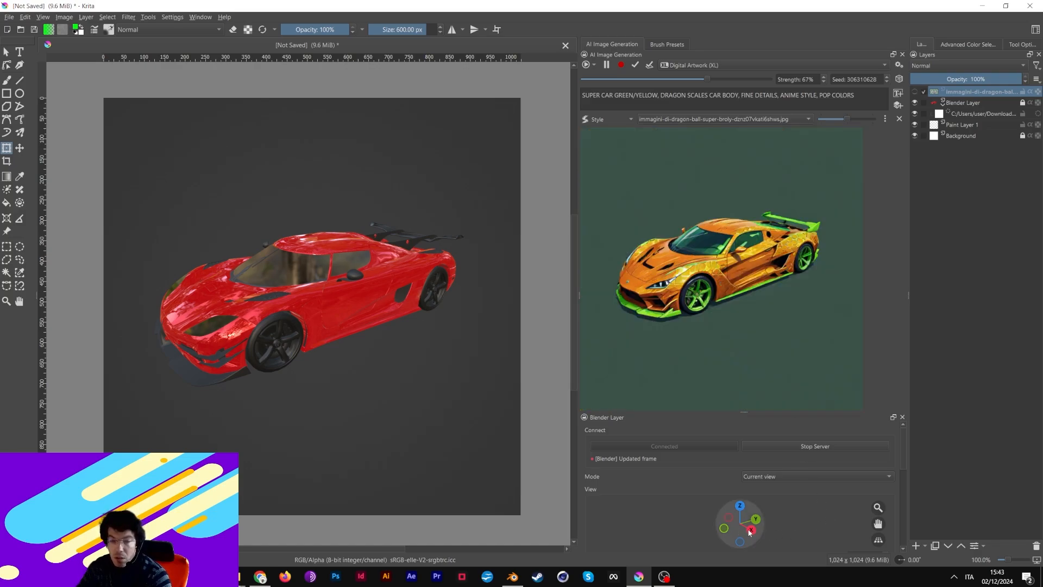
Orbit the car through a side view to the opposite front three-quarter view and recenter it while live generation runs
left_click_drag(749, 533, 815, 526)
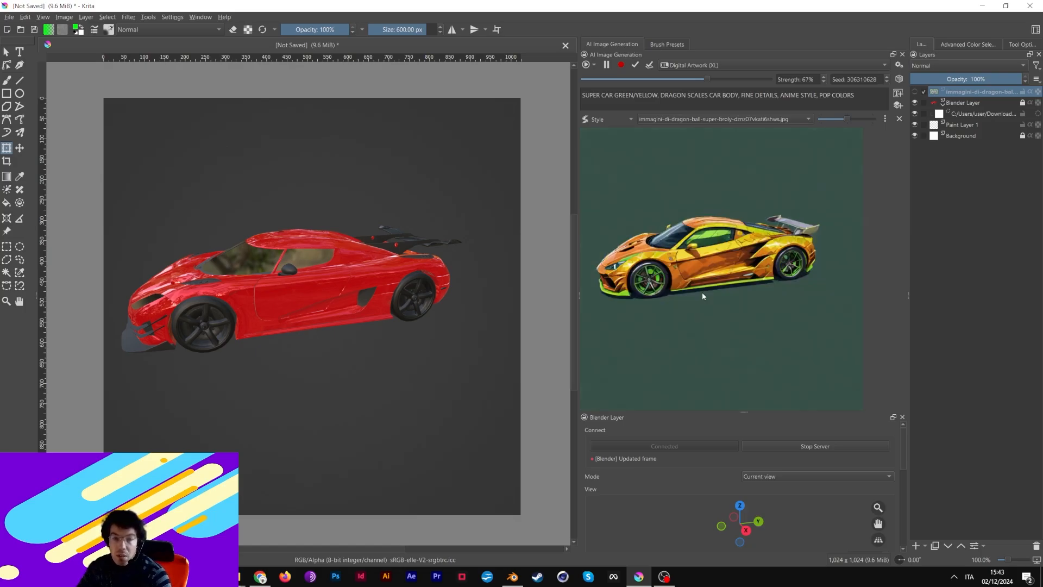
left_click_drag(740, 521, 719, 522)
left_click_drag(876, 525, 834, 535)
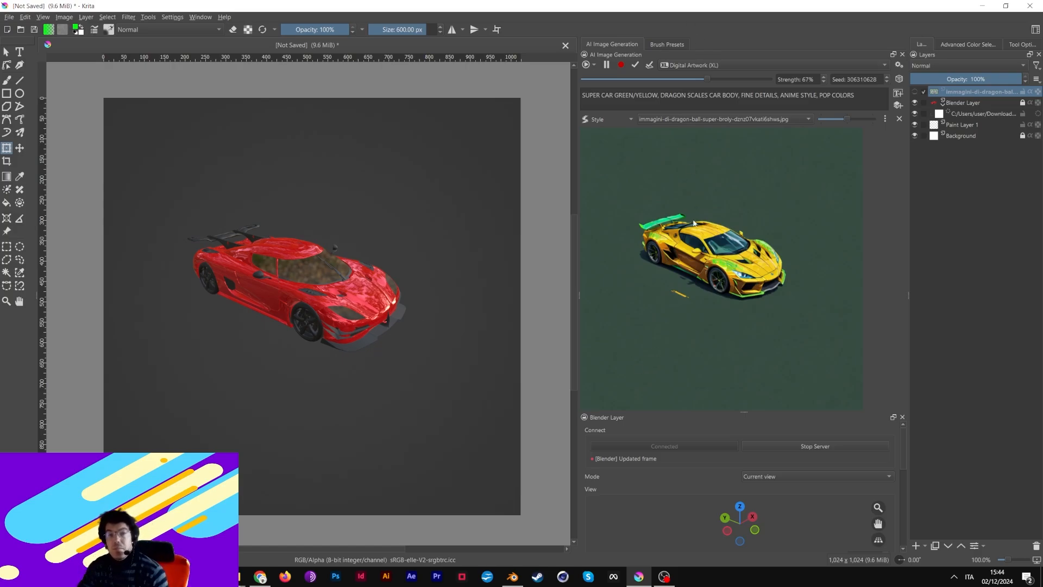
Pause live generation and orbit the car back around to the other front three-quarter view
left_click(606, 65)
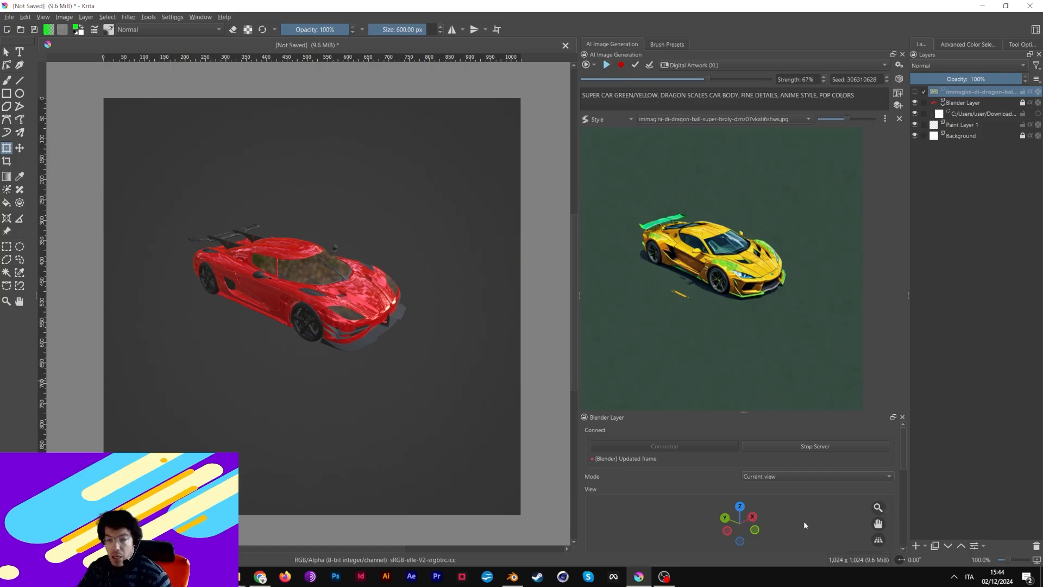
left_click_drag(757, 527, 734, 524)
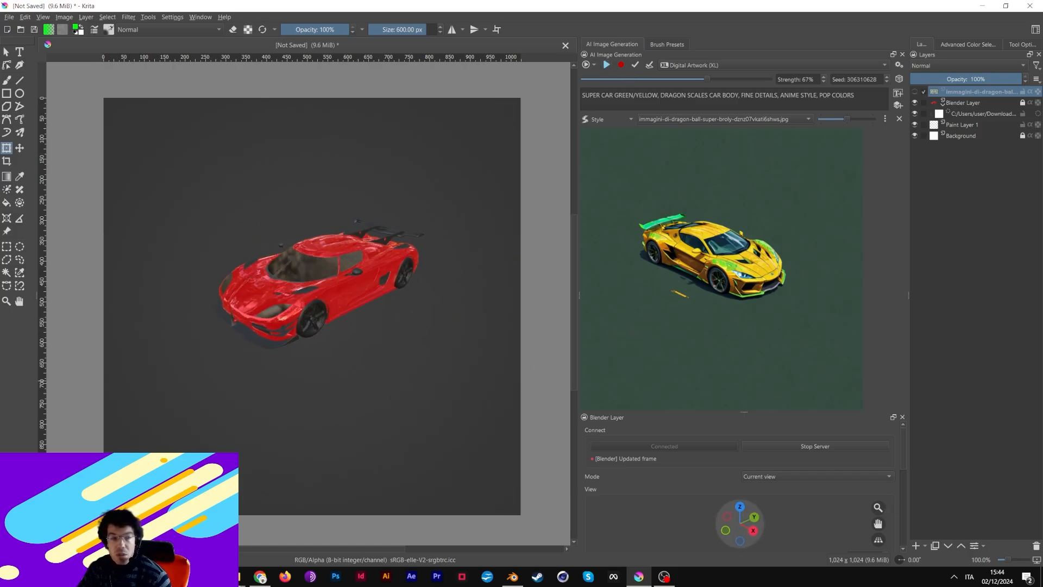
Replace DRAGON SCALES CAR BODY in the prompt by ending it with FUTURISTIC CITY BACKGROUND, with the car enlarged and live generation resumed
left_click(20, 147)
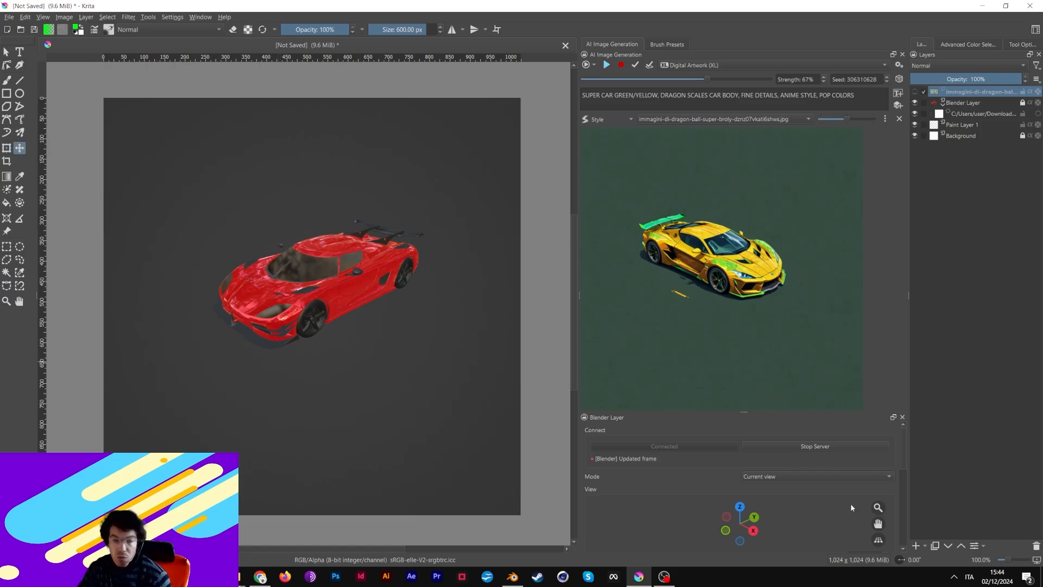
mouse_move(878, 524)
left_mouse_down()
mouse_move(877, 542)
mouse_move(878, 519)
left_mouse_up()
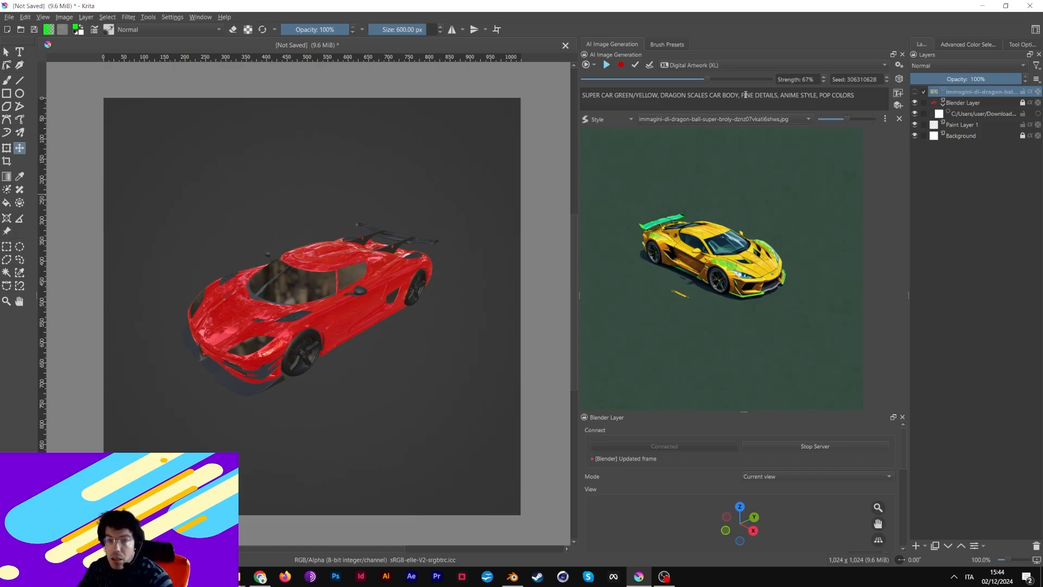
left_click_drag(742, 95, 660, 95)
key("BackSpace")
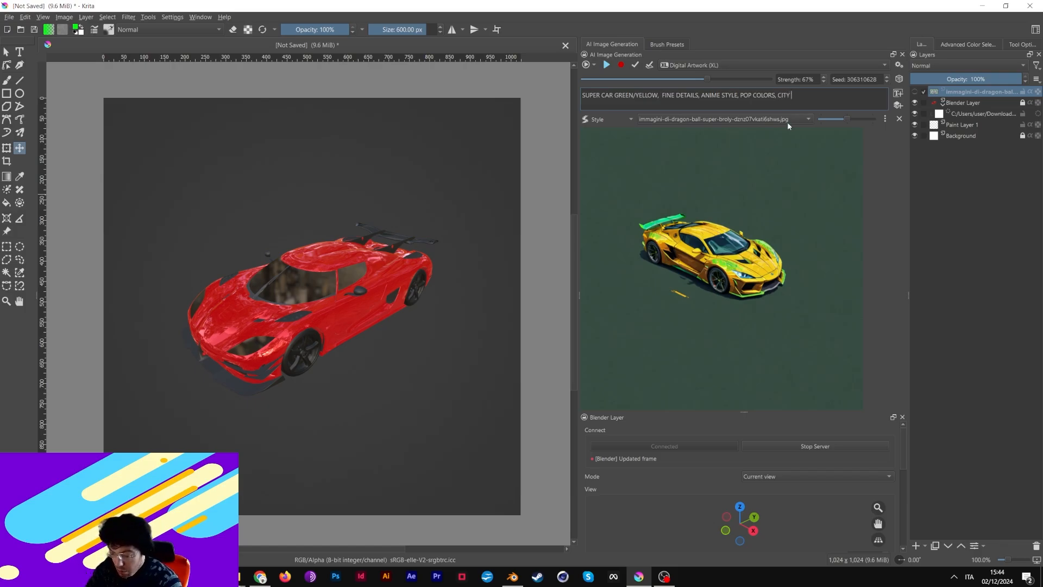
type("ROUND")
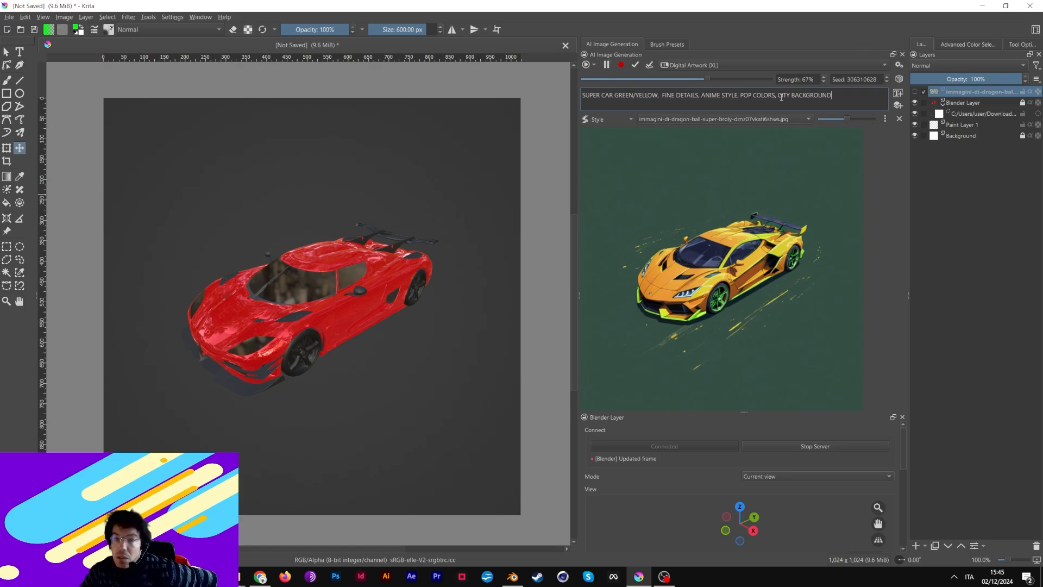
left_click(780, 96)
type("FU")
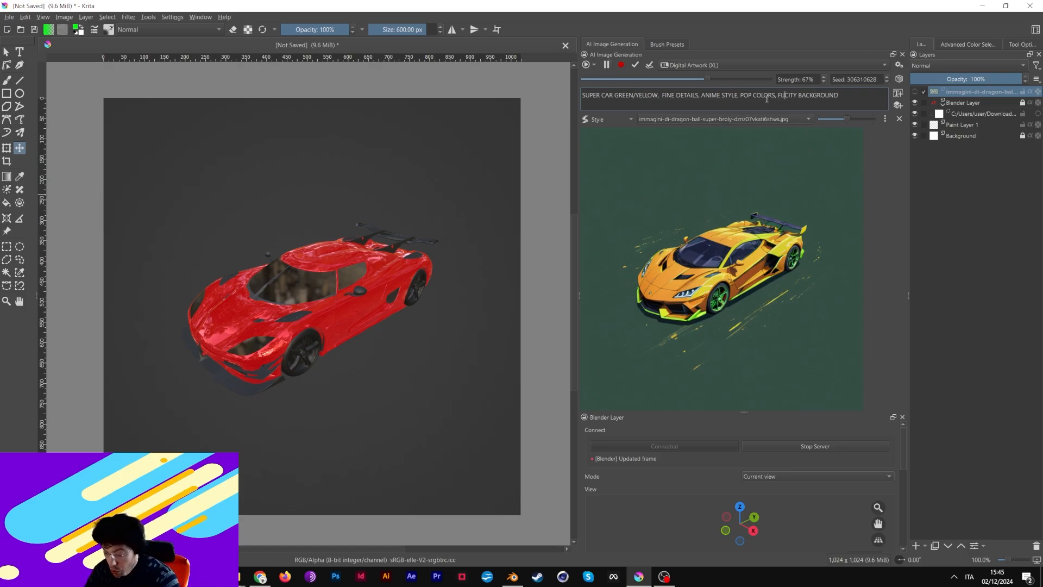
type("TURISTIC")
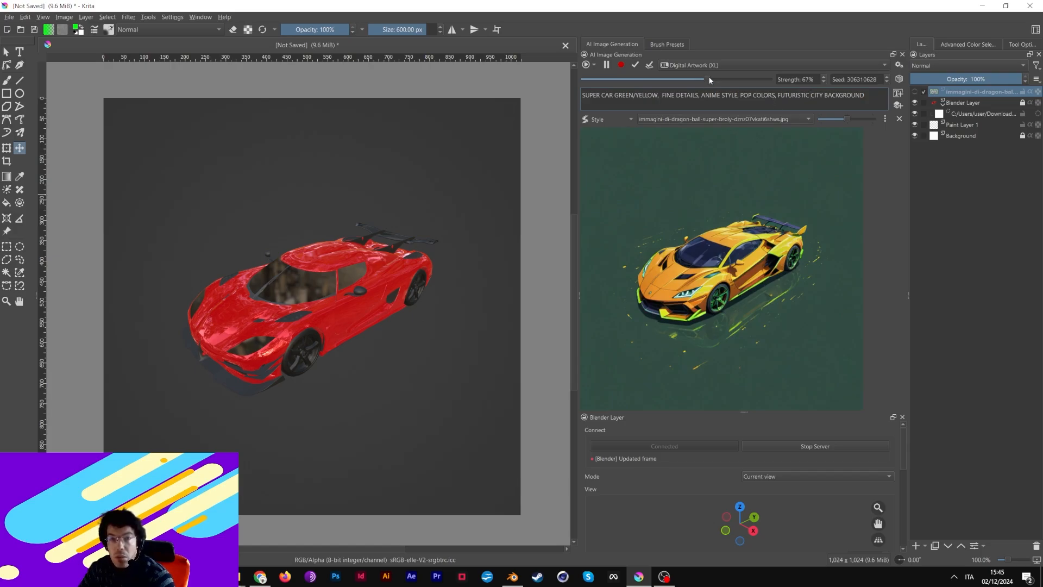
Raise the generation strength to 83% and orbit the car to a lower front three-quarter view
left_click_drag(709, 80, 729, 81)
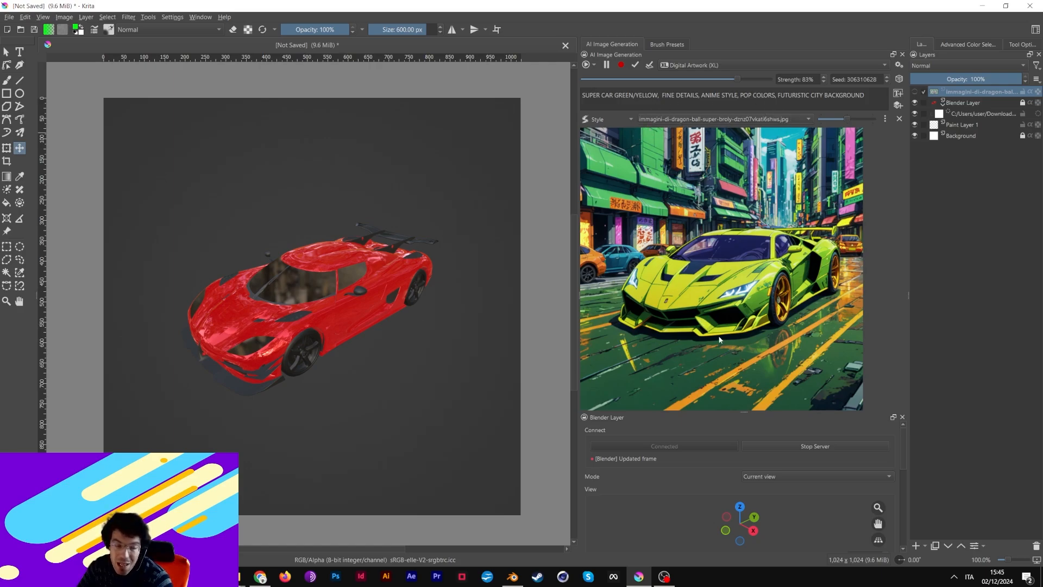
left_click_drag(743, 524, 743, 497)
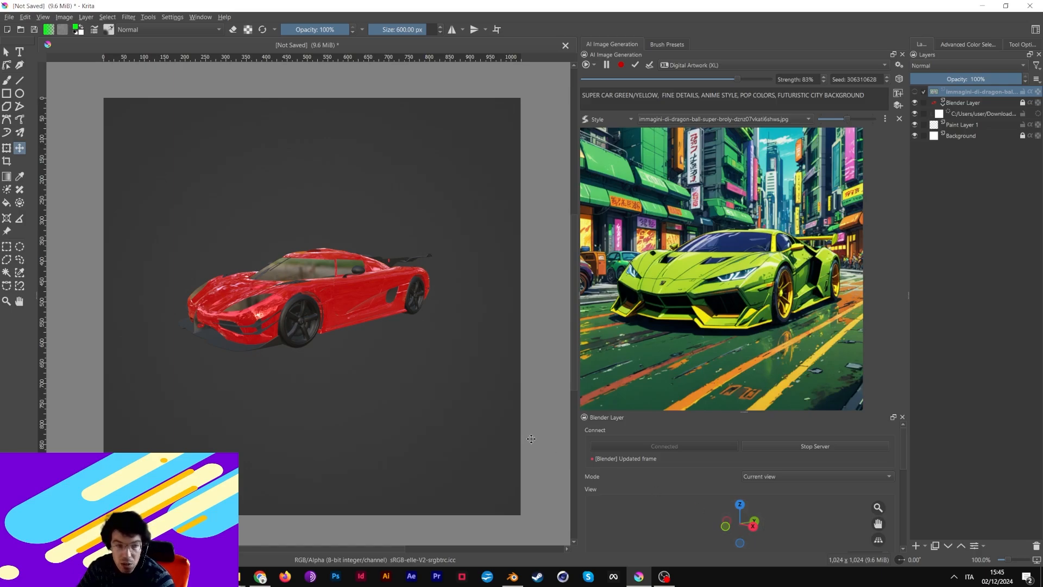
left_click_drag(754, 531, 751, 533)
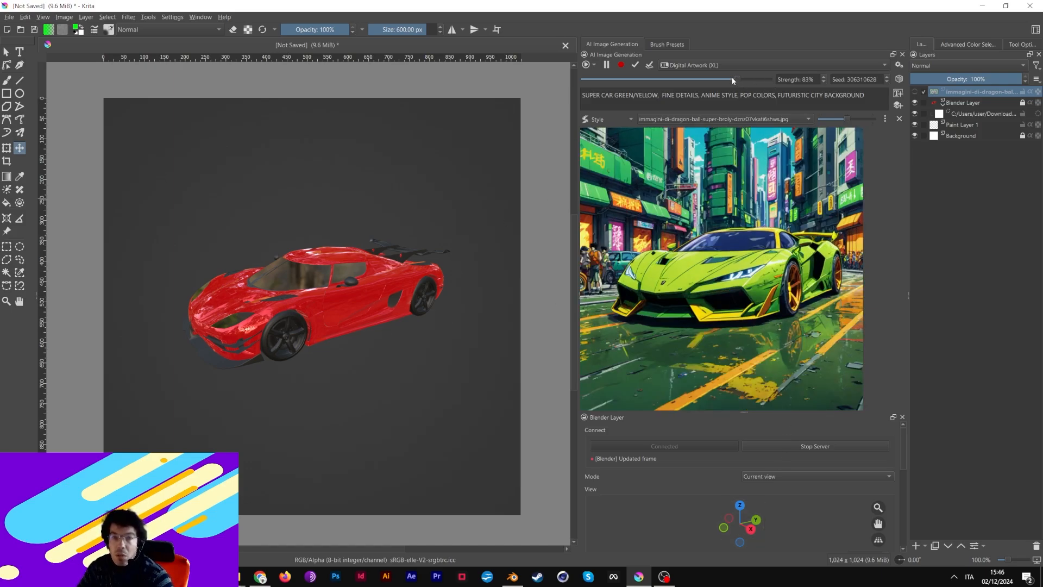
Try the live generation at 67% strength, return it to 83%, and pause it
left_click_drag(732, 80, 707, 79)
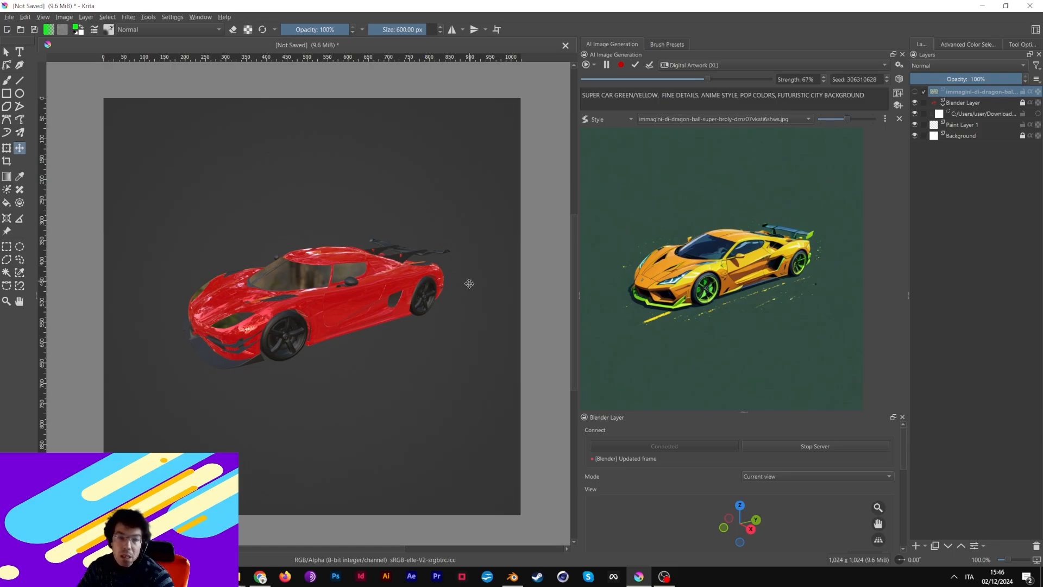
left_click(822, 76)
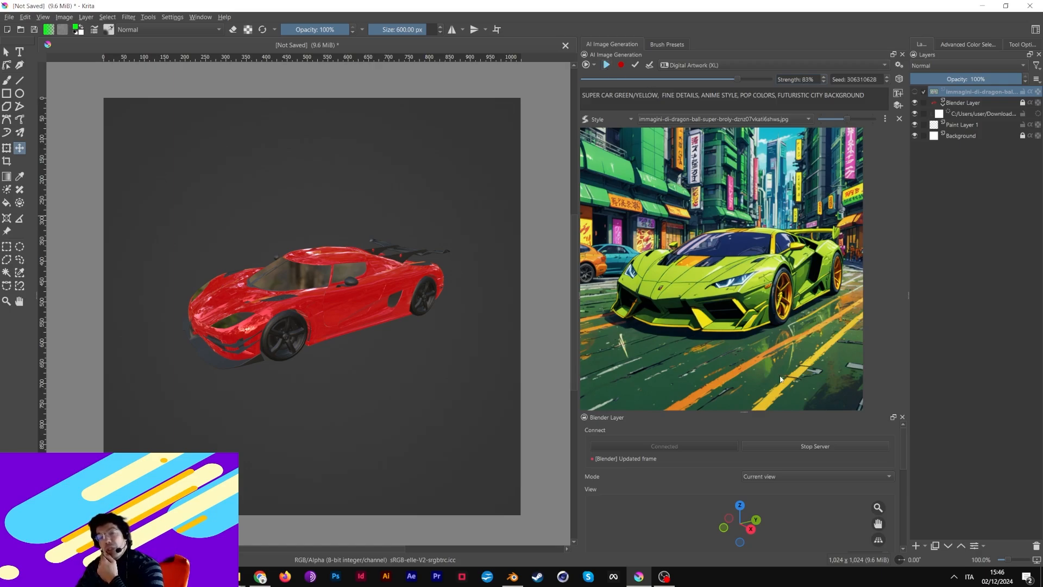
Import the anime futuristic city image from the Downloads folder as a new layer and scale it to cover the whole canvas
mouse_move(241, 575)
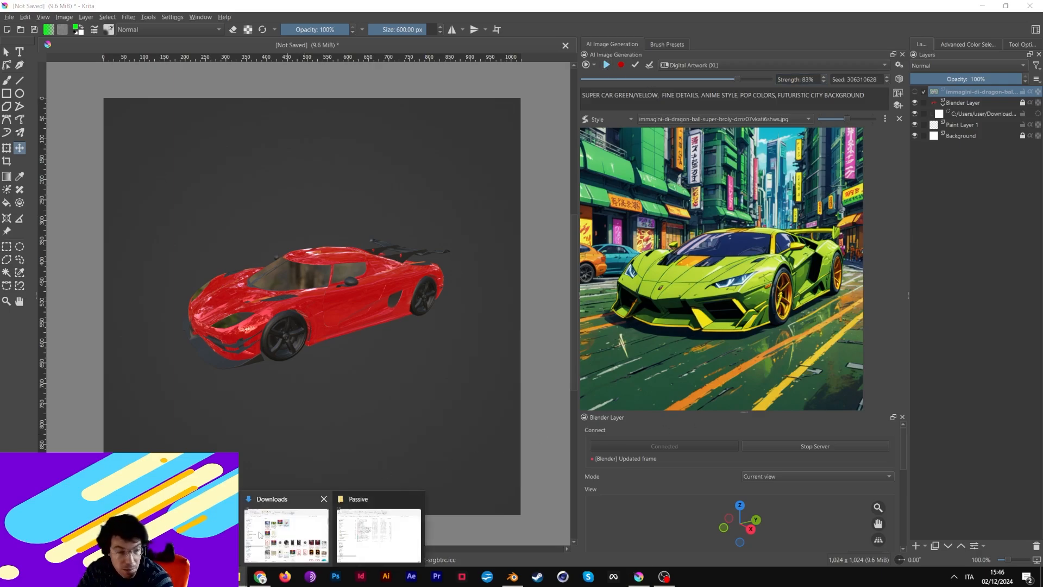
left_click(269, 534)
left_click(247, 182)
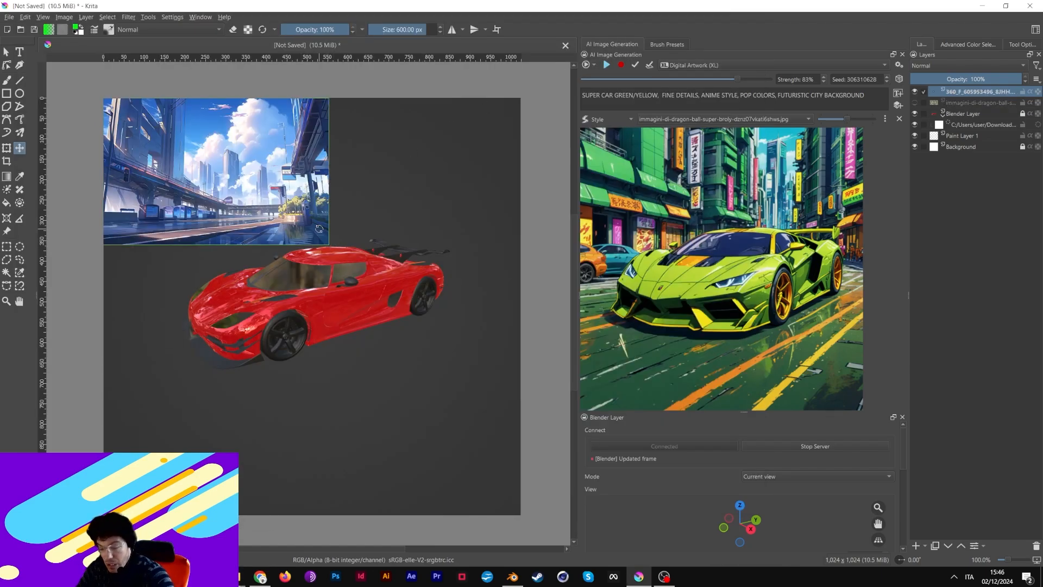
key("ctrl+t")
left_click_drag(328, 245, 538, 518)
key("Return")
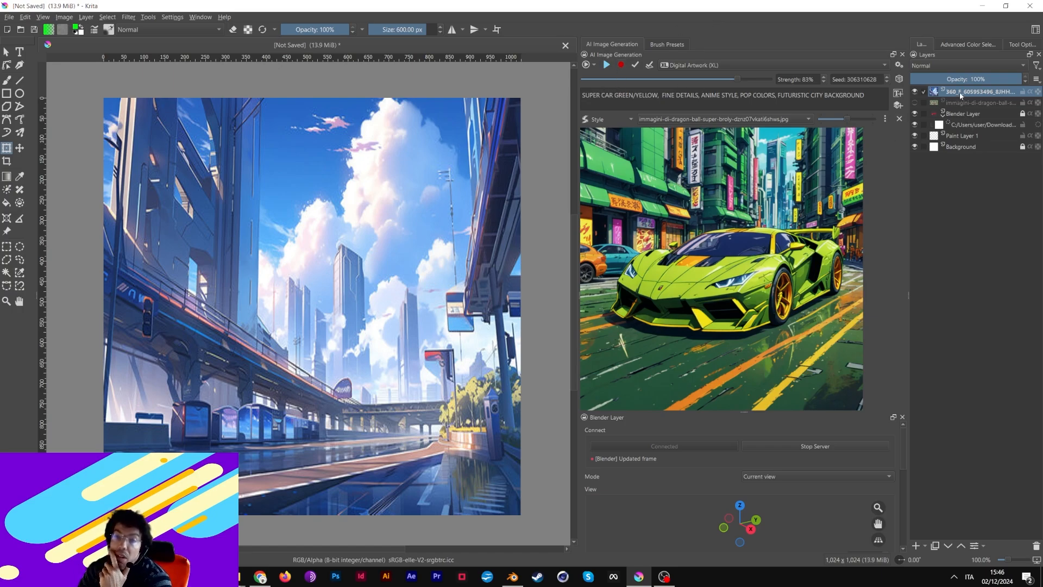
Try the city image layer beneath the Blender Layer, check the scene in Blender, and move the layer back to the top
left_click_drag(960, 96, 982, 130)
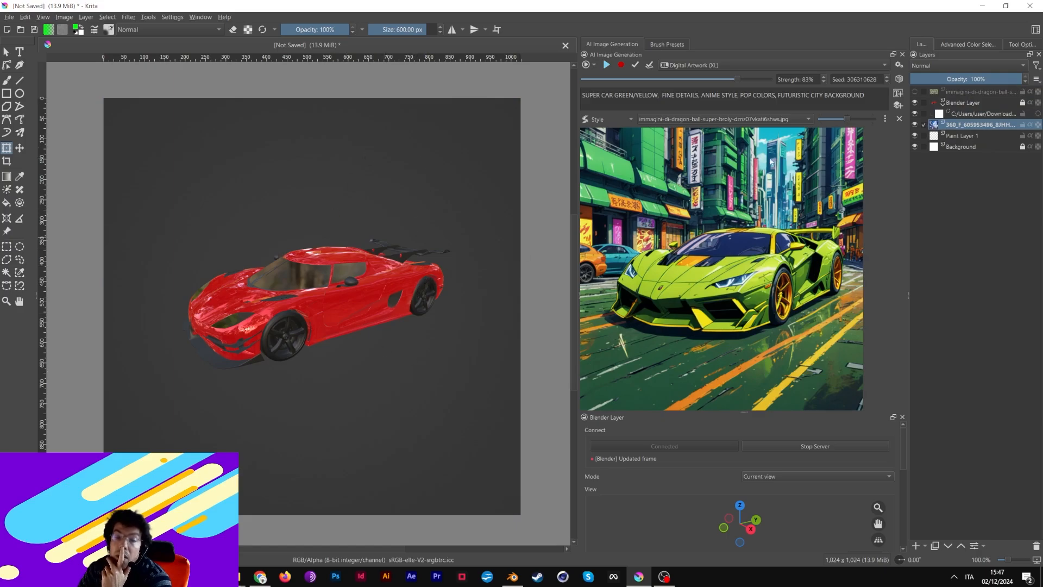
left_click(915, 114)
left_click(915, 113)
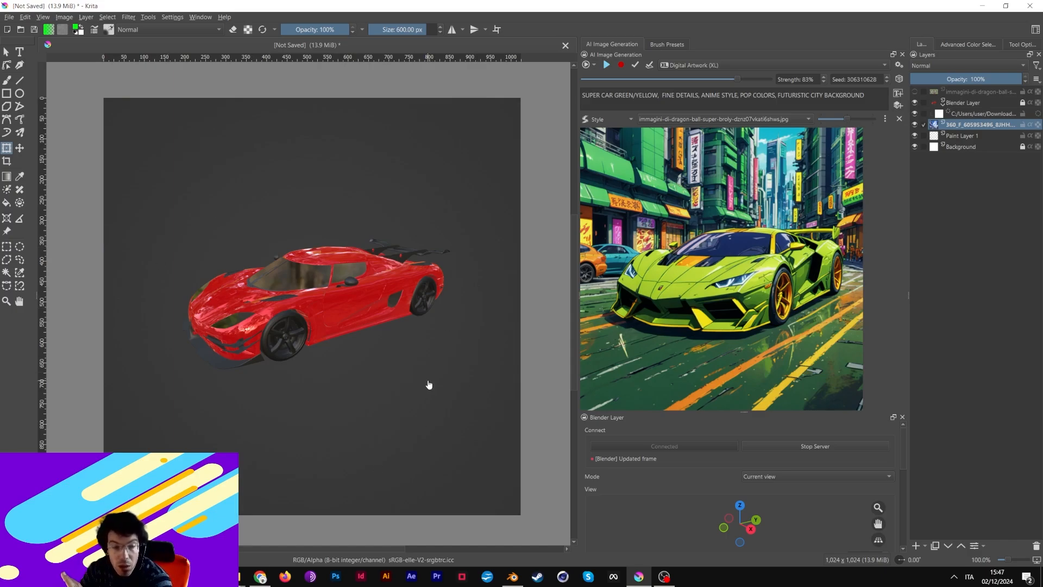
left_click(512, 577)
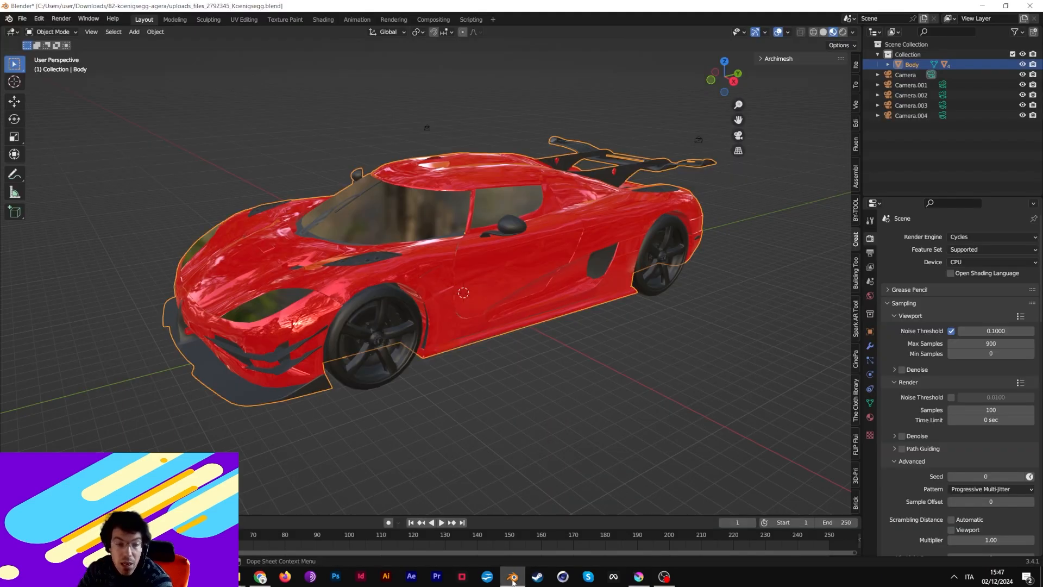
left_click(639, 577)
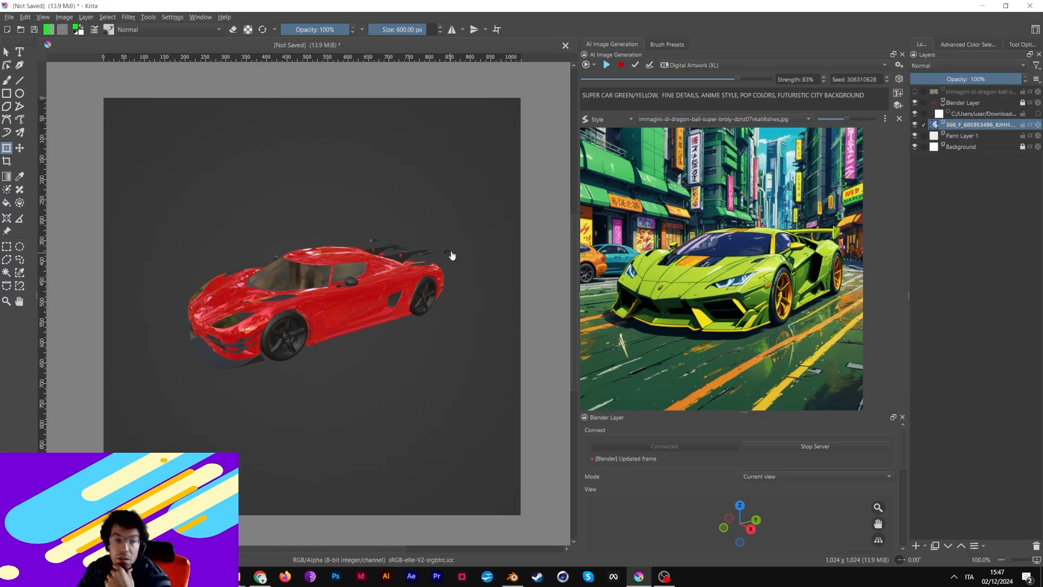
left_click_drag(972, 125, 971, 94)
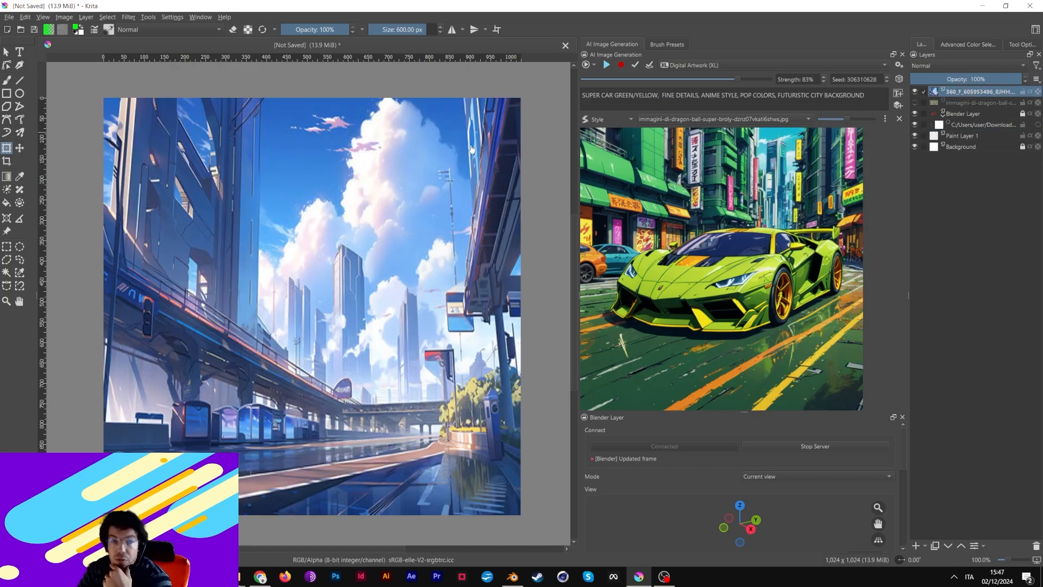
Add a Canny Edge control layer generated from the city image and hide the resulting edge layer
left_click(896, 106)
left_click(604, 135)
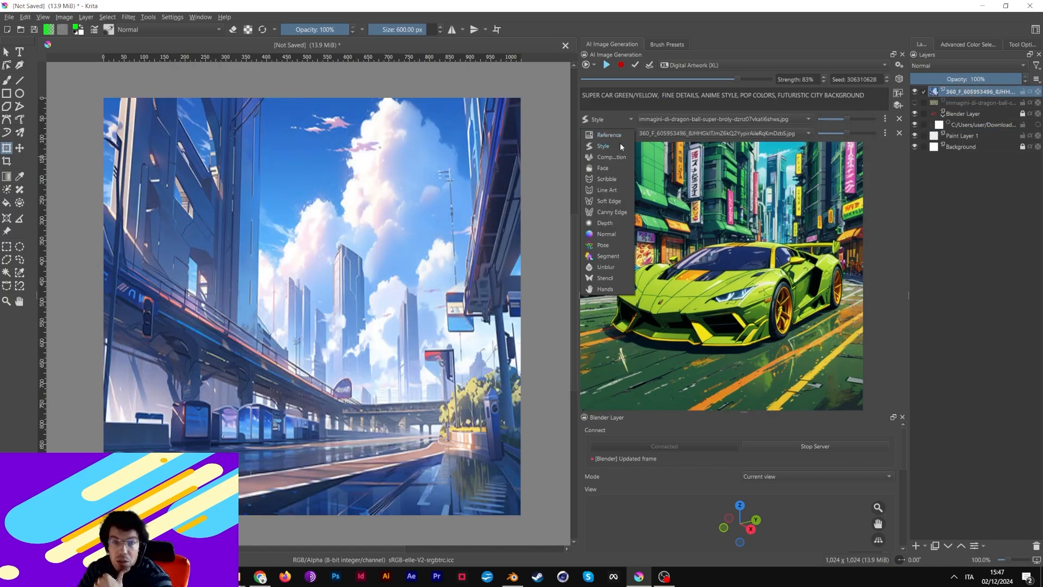
left_click(607, 213)
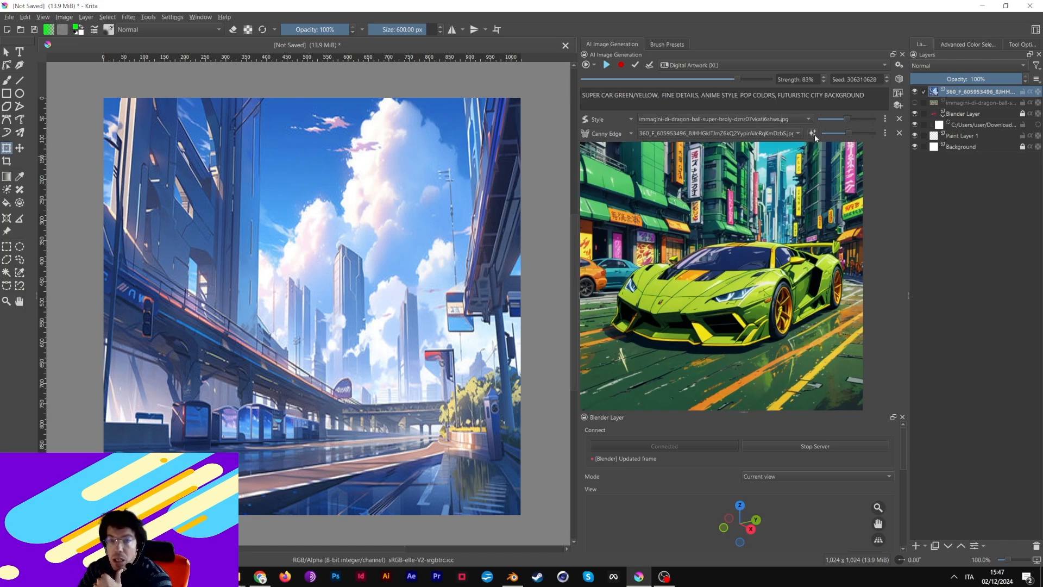
left_click(813, 135)
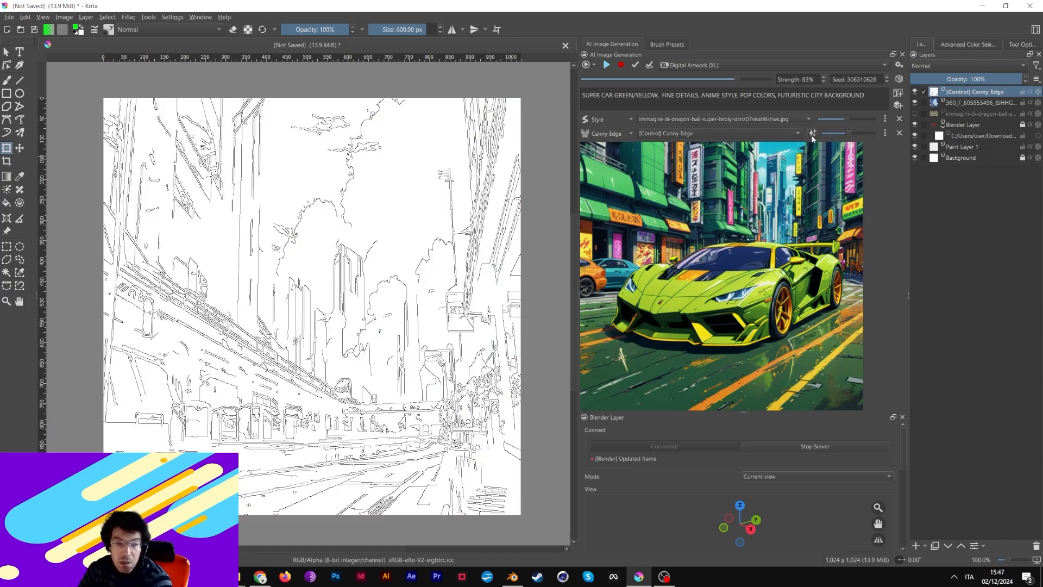
left_click(915, 92)
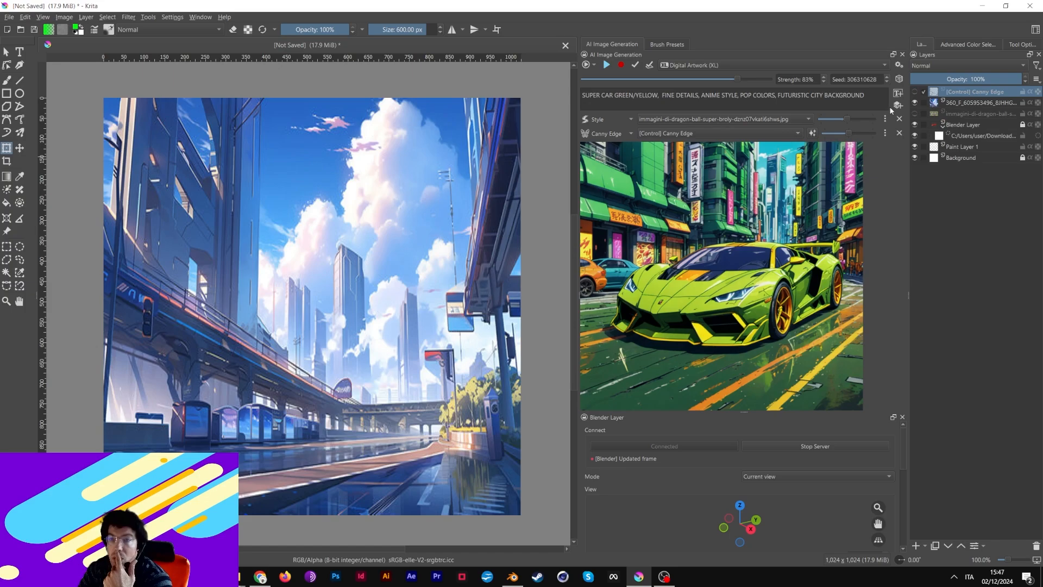
Add a Depth control layer and generate its depth map from the city image
left_click(897, 106)
left_click(609, 151)
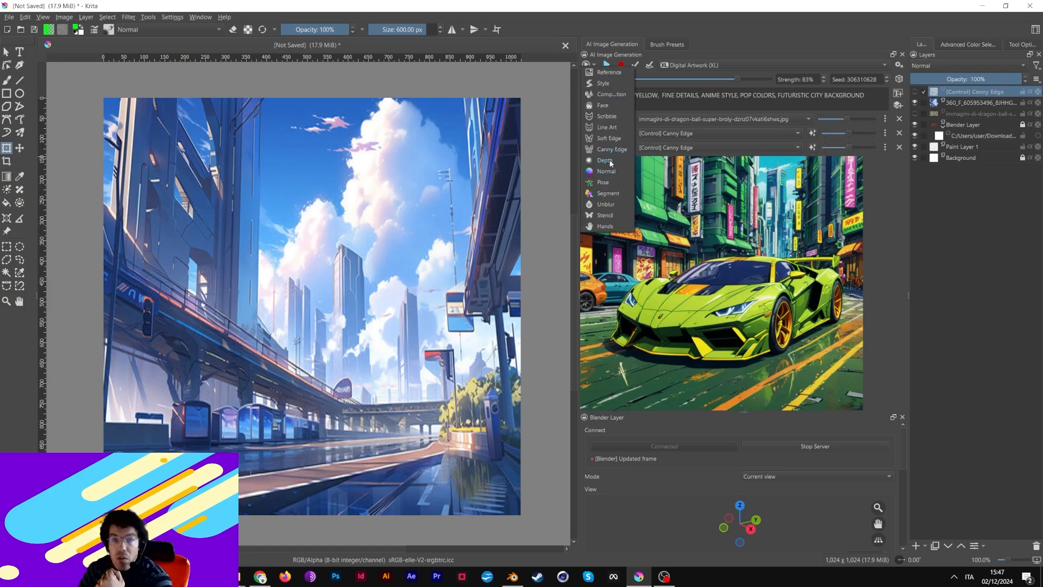
left_click(613, 160)
left_click(715, 147)
left_click(691, 160)
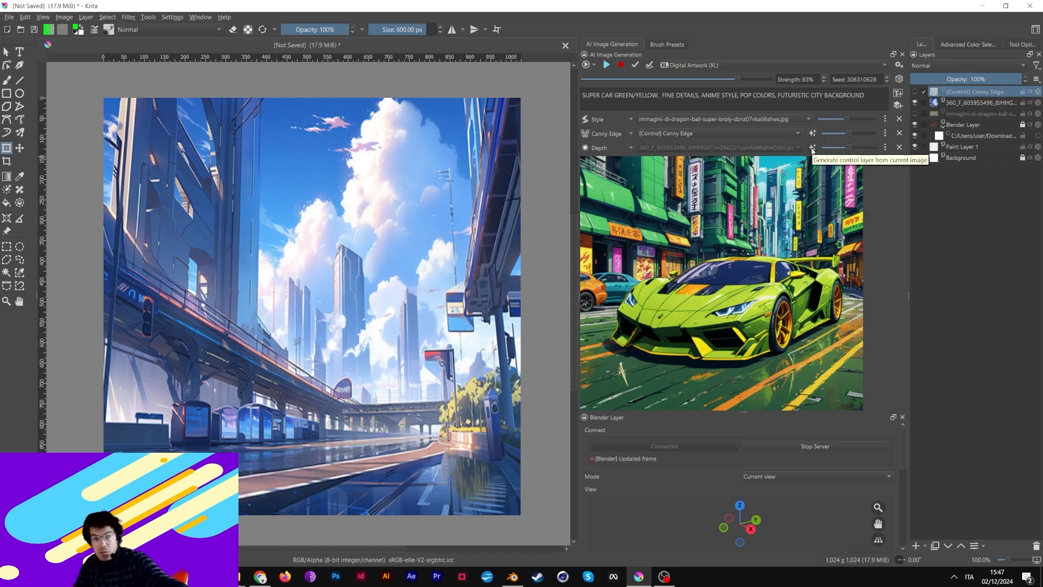
left_click(812, 147)
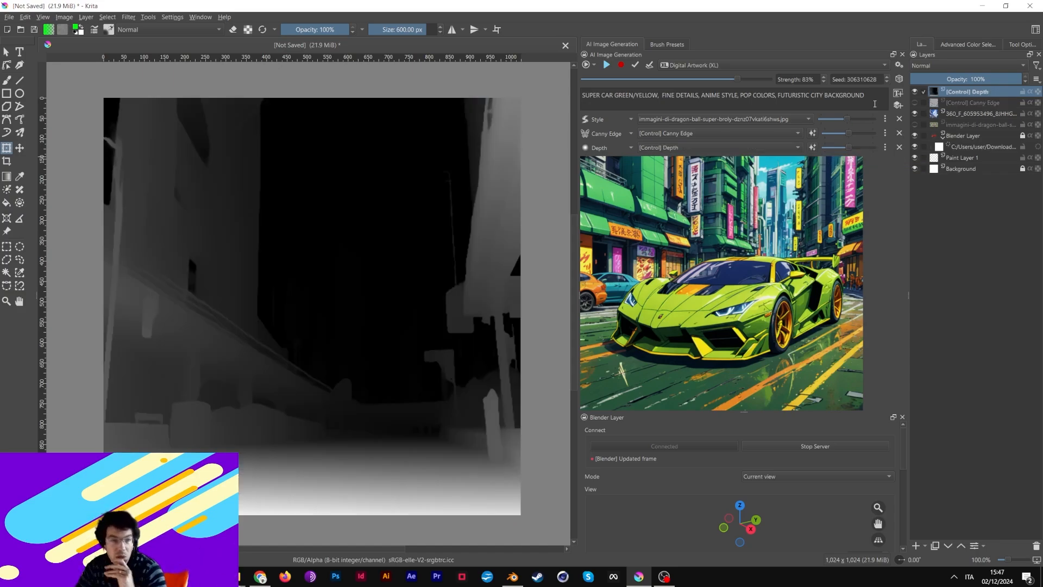
Hide the city image and Depth layers to expose the car, and resume live generation at 67% strength
left_click(915, 113)
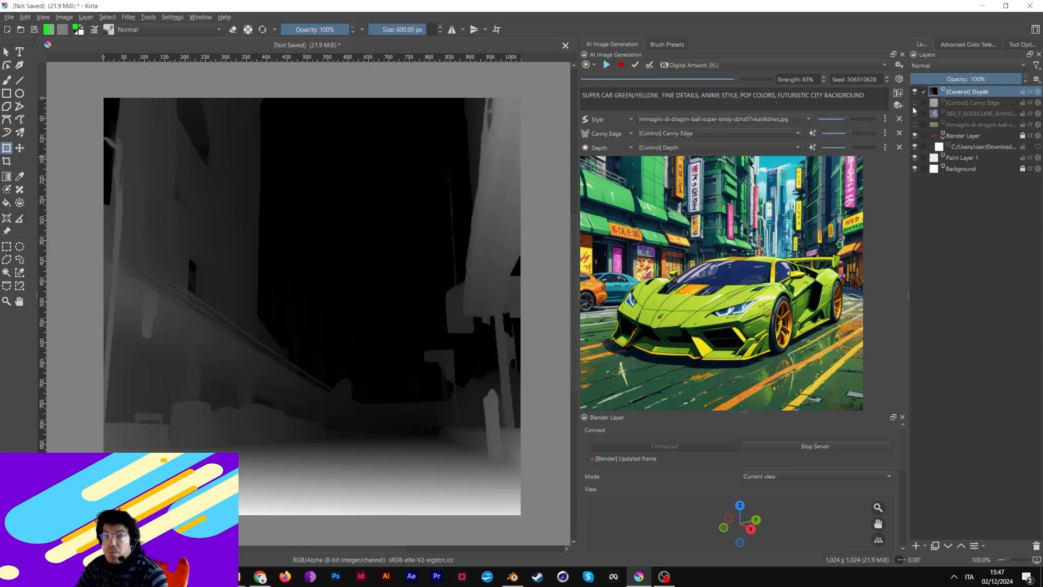
left_click(915, 91)
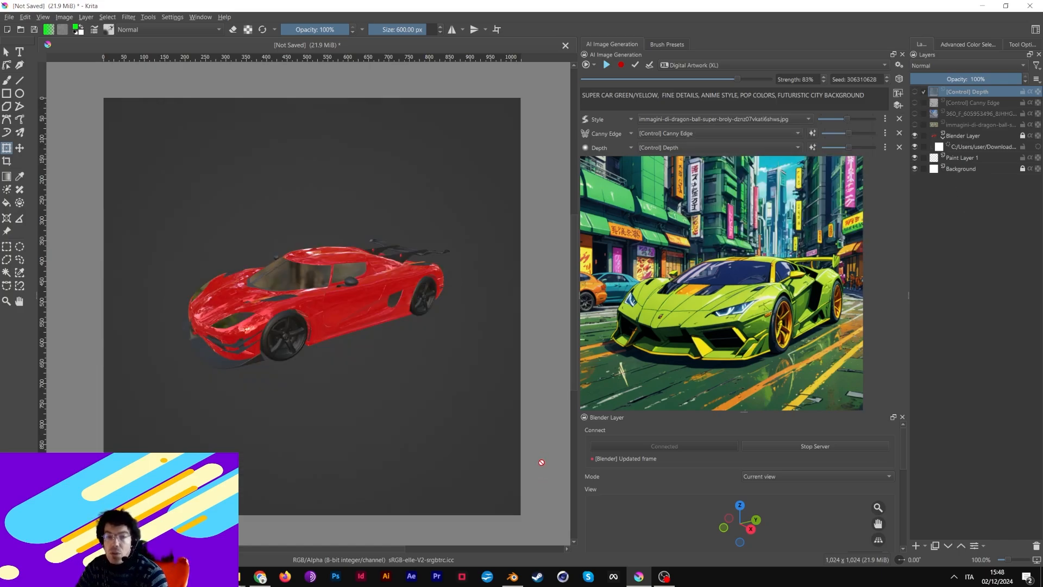
left_click(823, 81)
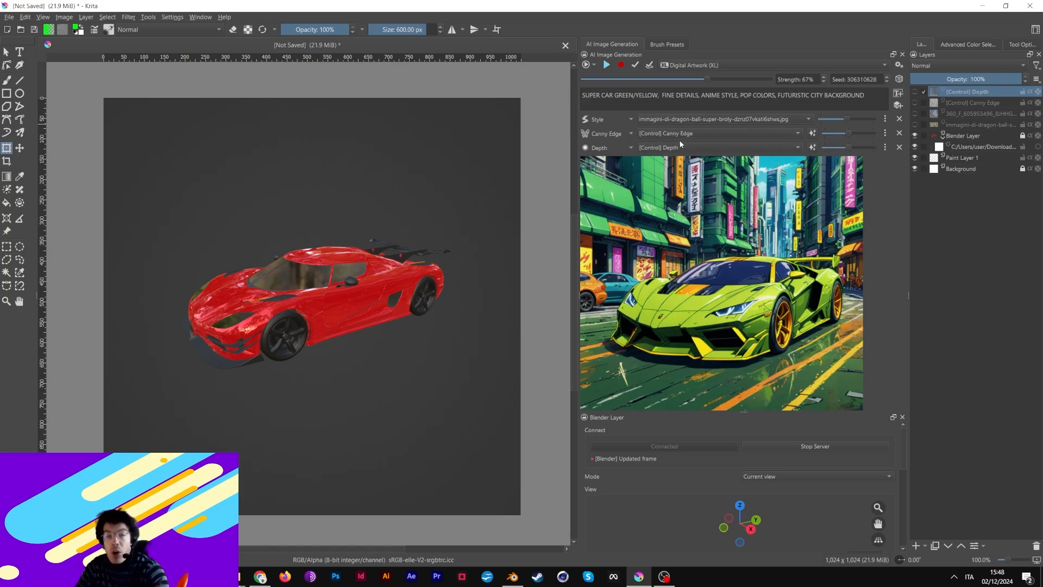
left_click(602, 64)
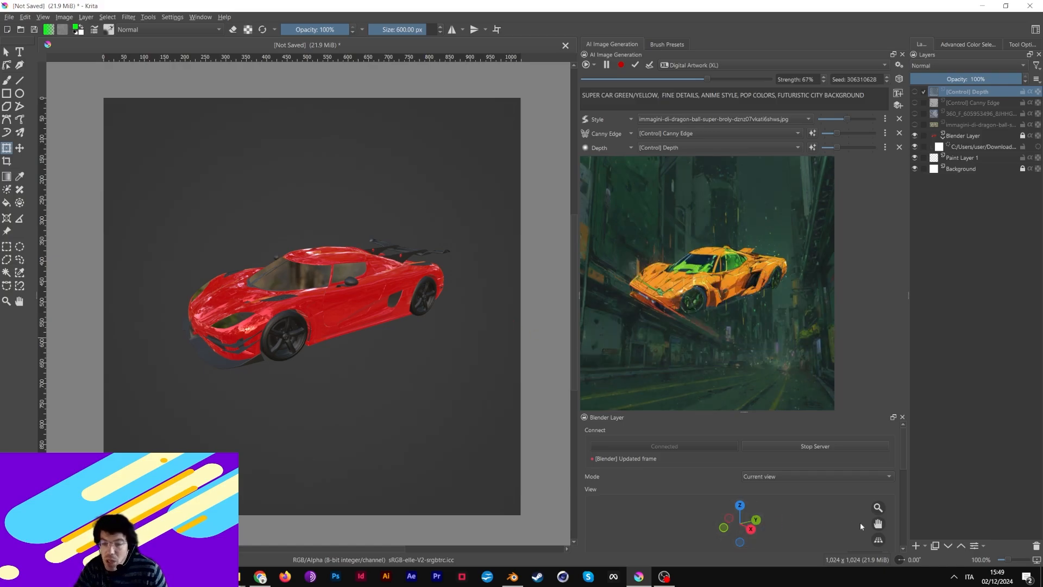
Reposition the car in the lower right of the canvas, seen smaller and from a lower front three-quarter angle
left_click_drag(877, 523, 609, 538)
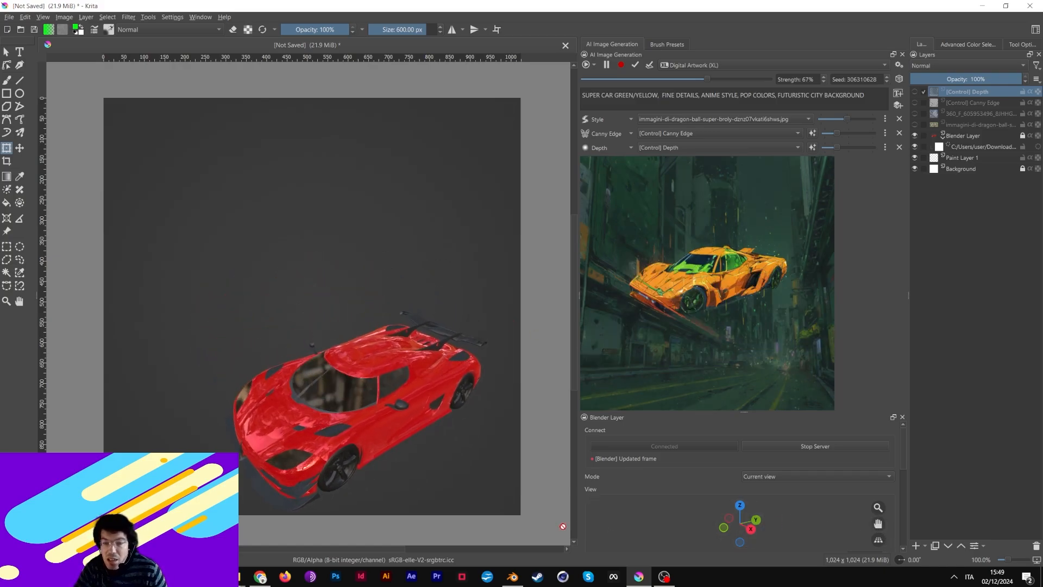
left_click_drag(738, 529, 742, 504)
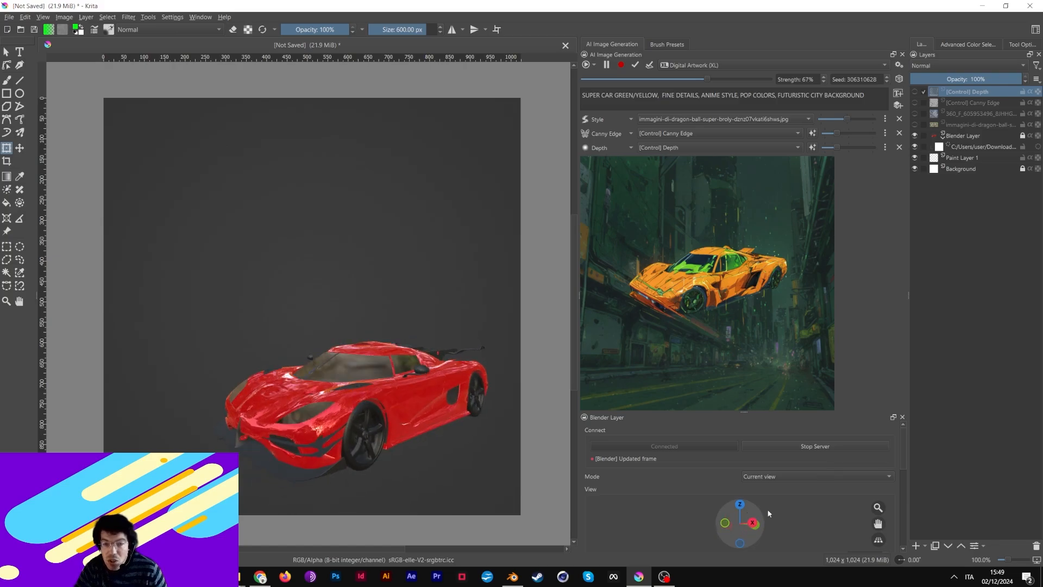
left_click_drag(865, 508, 893, 545)
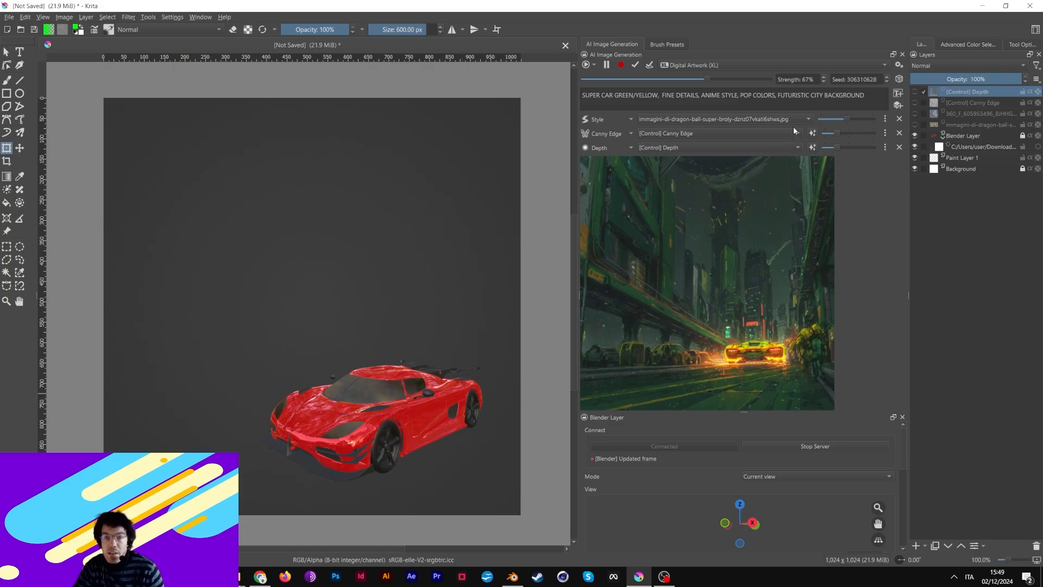
Enable custom values for the Canny Edge control and set its strength to 0.34 with the range starting at 0.30
left_click(885, 133)
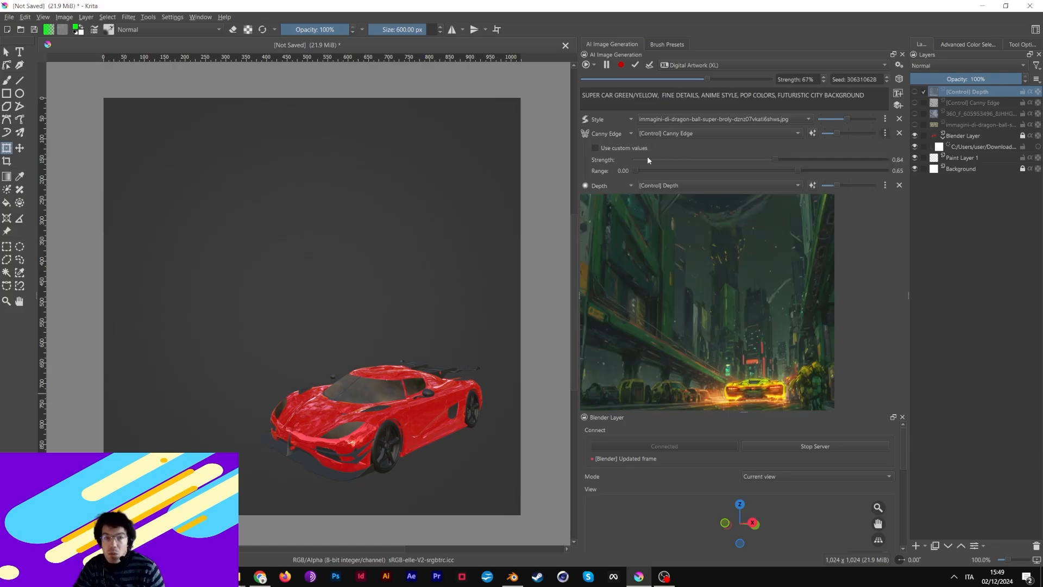
left_click(594, 145)
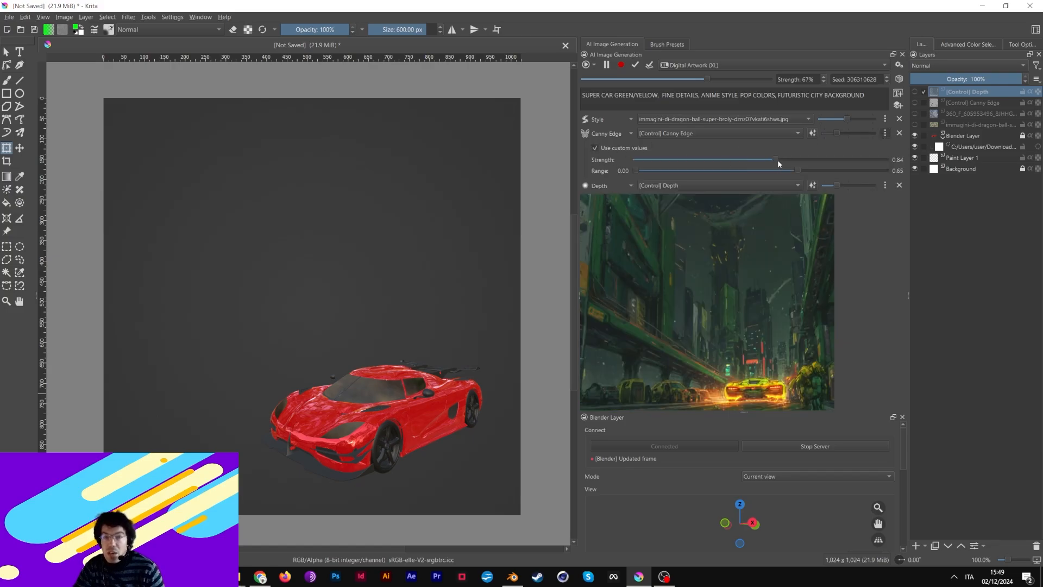
left_click_drag(790, 165, 687, 164)
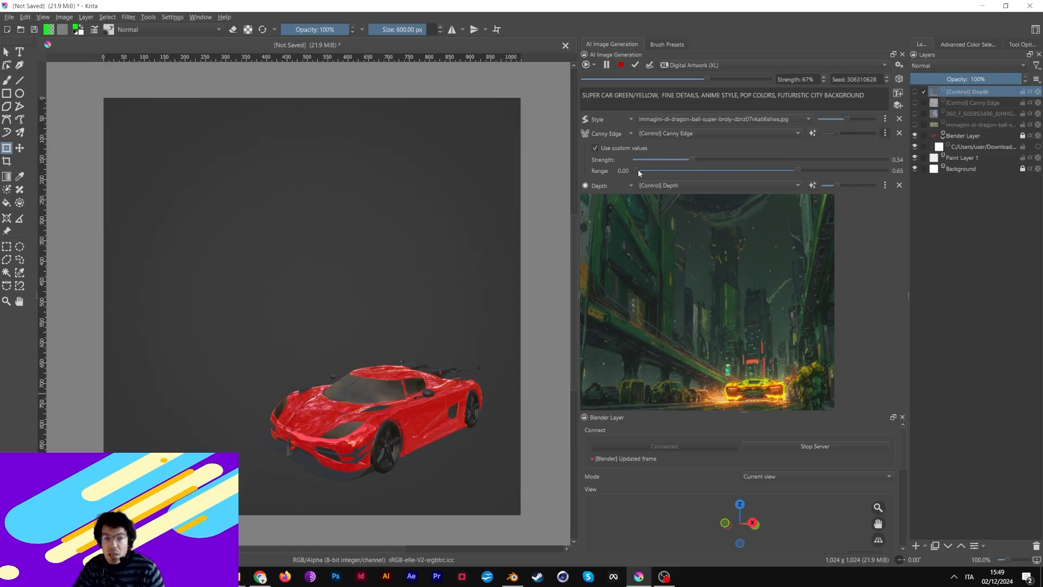
Enable custom values for the Depth control and lower its strength to 0.38
left_click(885, 185)
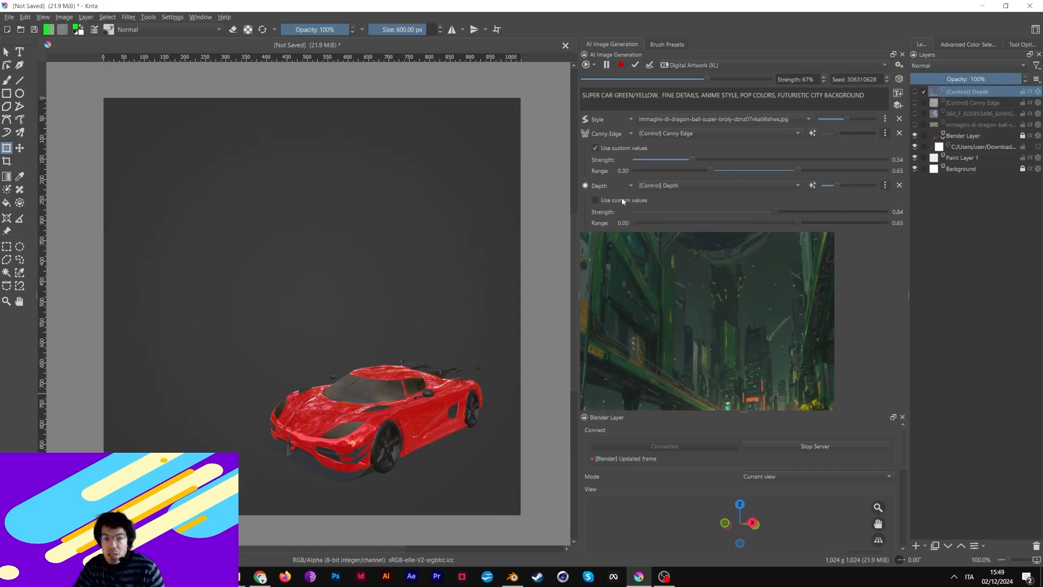
left_click(595, 199)
left_click_drag(774, 212, 699, 214)
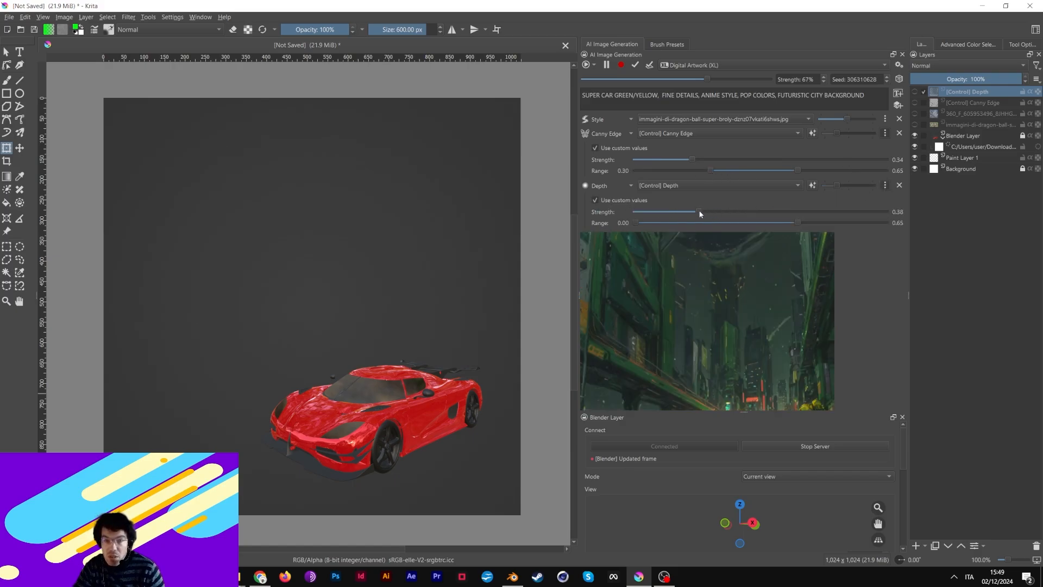
left_click(885, 186)
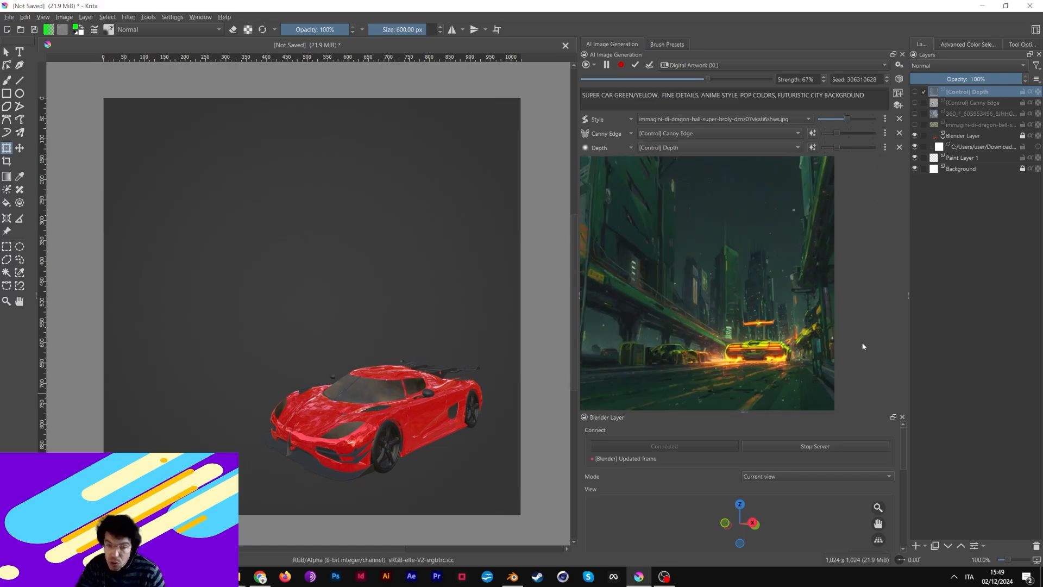
Orbit the streamed car to a slightly higher front three-quarter angle and make it slightly smaller in the frame
left_click_drag(743, 526, 753, 534)
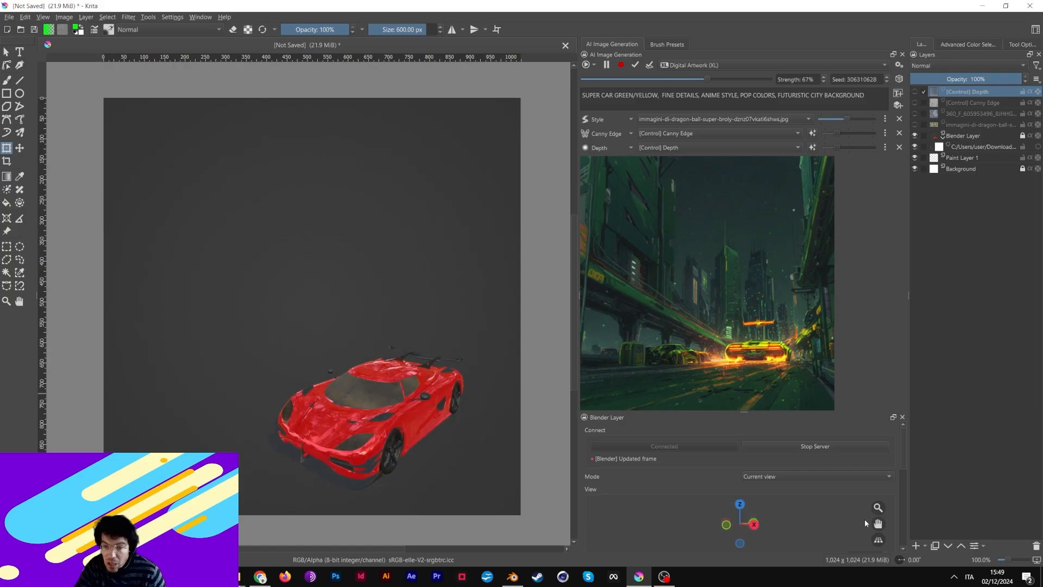
left_click_drag(872, 510, 771, 523)
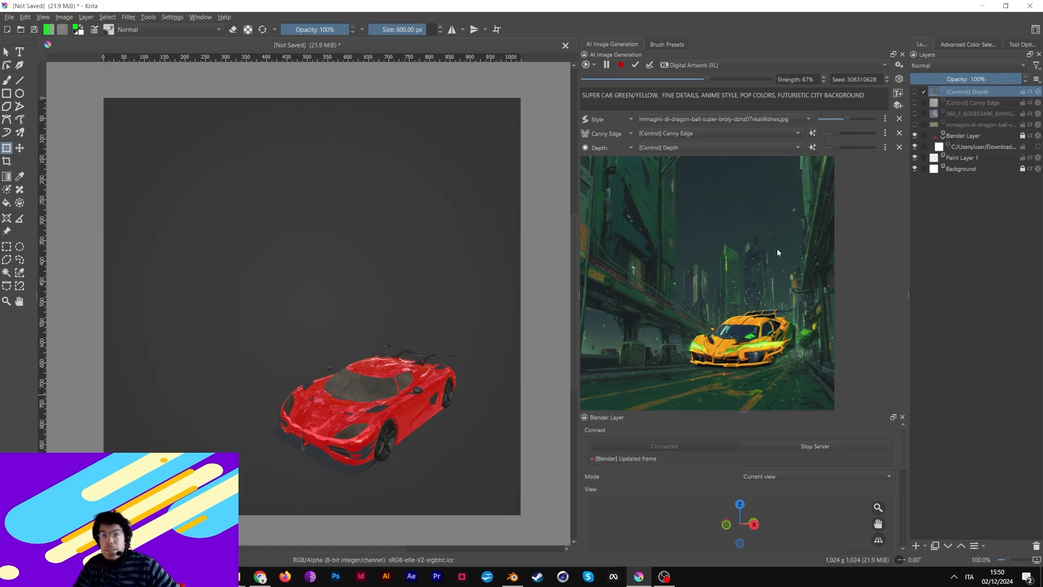
Set Canny Edge to strength 0.22 with range start 0.20, and Depth to strength 0.28 with range start 0.25
left_click(885, 133)
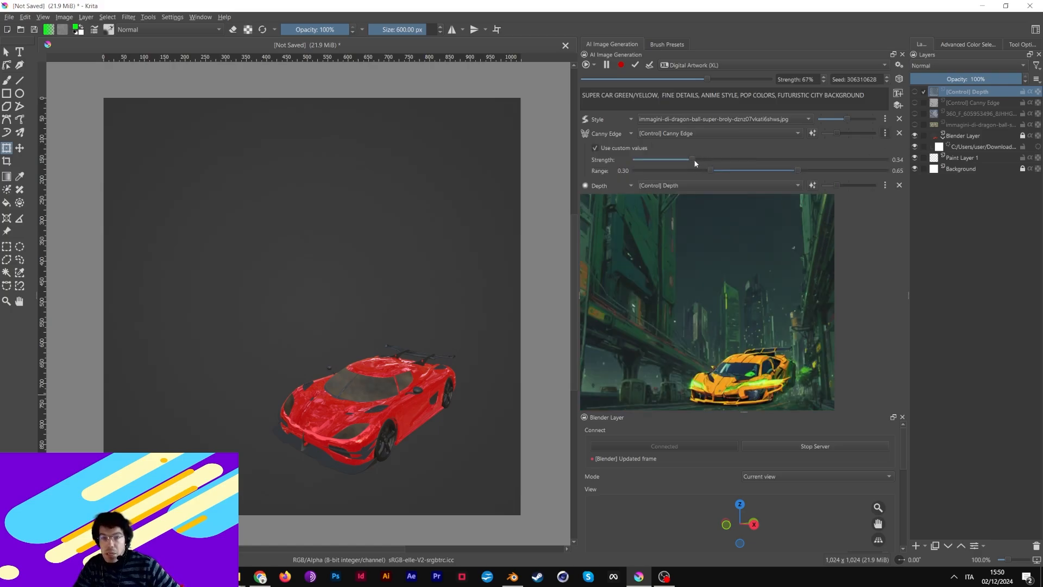
left_click(885, 185)
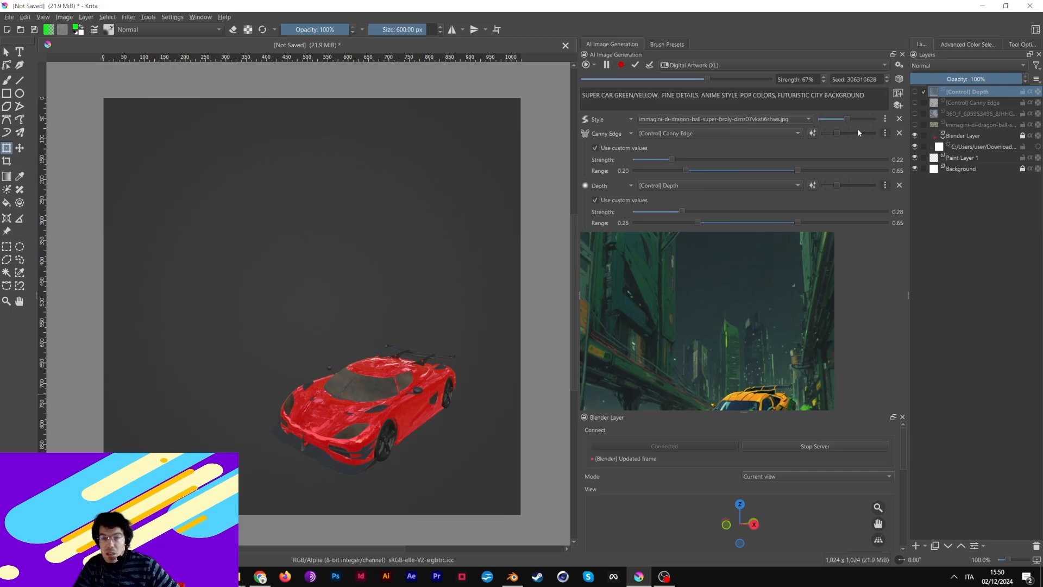
left_click(885, 133)
left_click(885, 148)
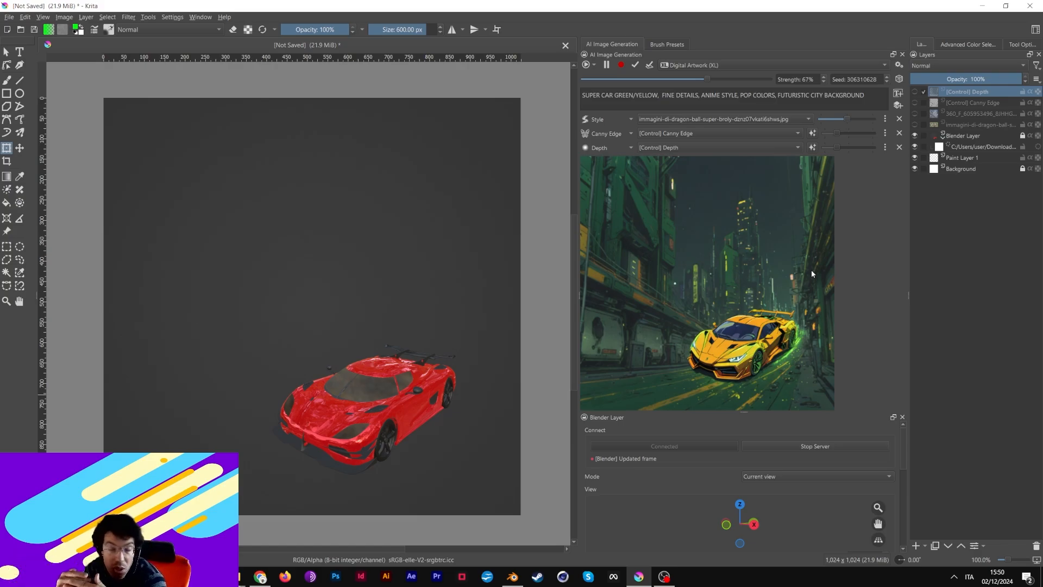
Pause live generation, reframe the whole car near the middle of Blender's viewport, and check the streamed view in Krita
left_click(607, 64)
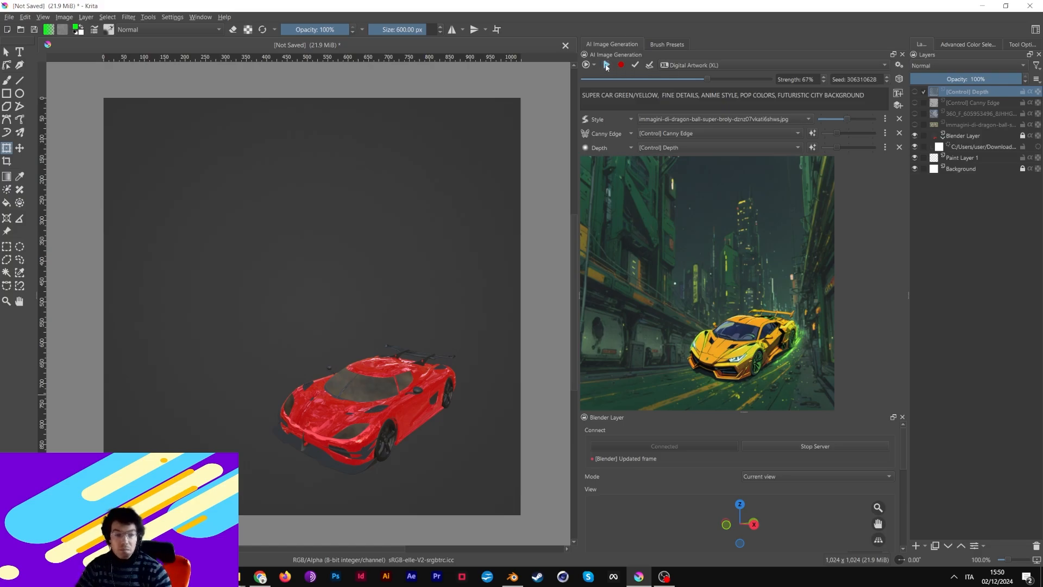
left_click(512, 577)
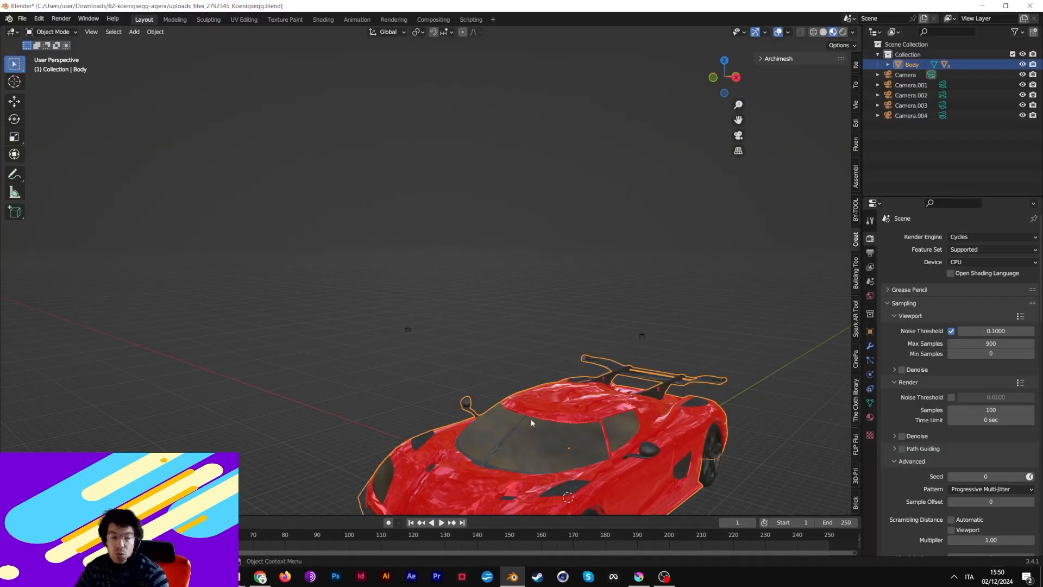
left_click_drag(738, 120, 696, 25)
scroll(626, 252, "down", 3)
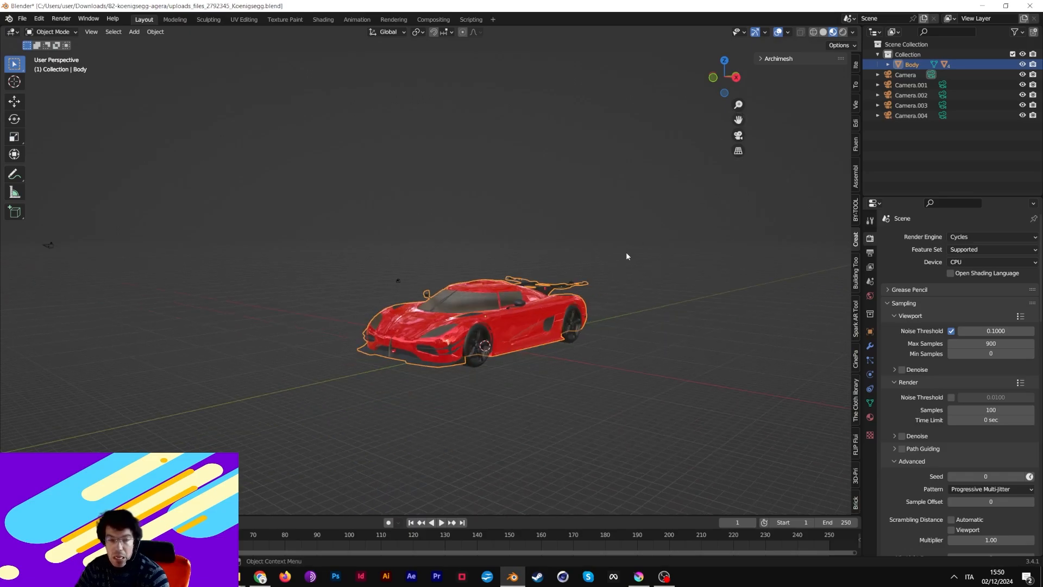
left_click_drag(579, 248, 576, 258)
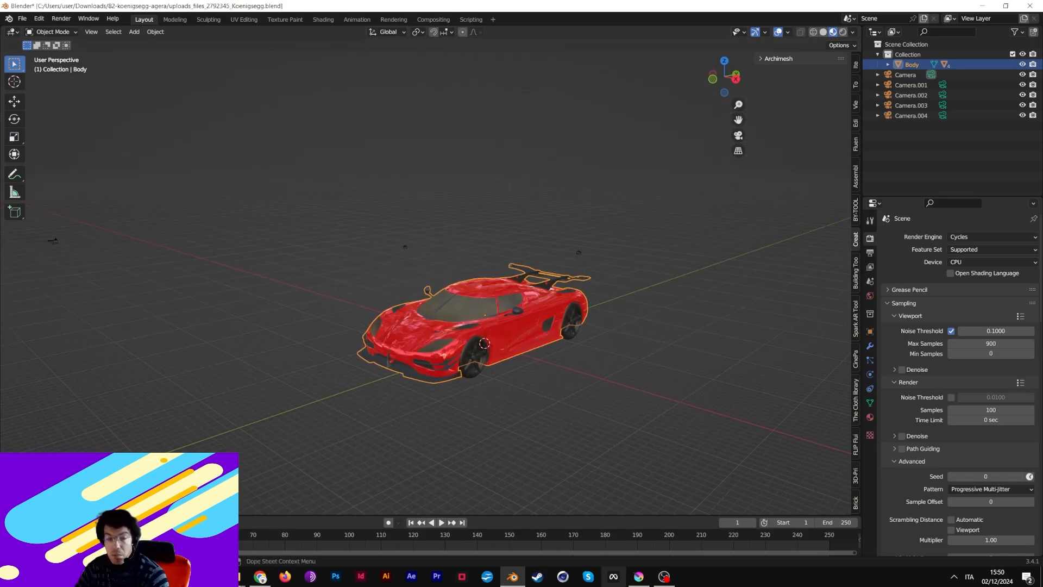
left_click(639, 576)
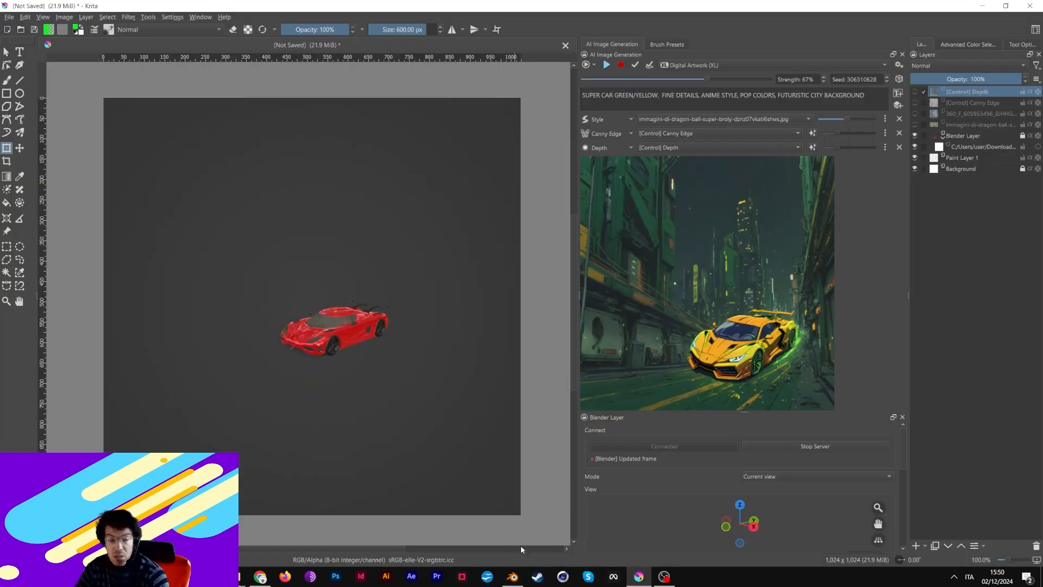
Switch to Blender and enable background images for the first camera, with an image slot ready to fill
left_click(512, 576)
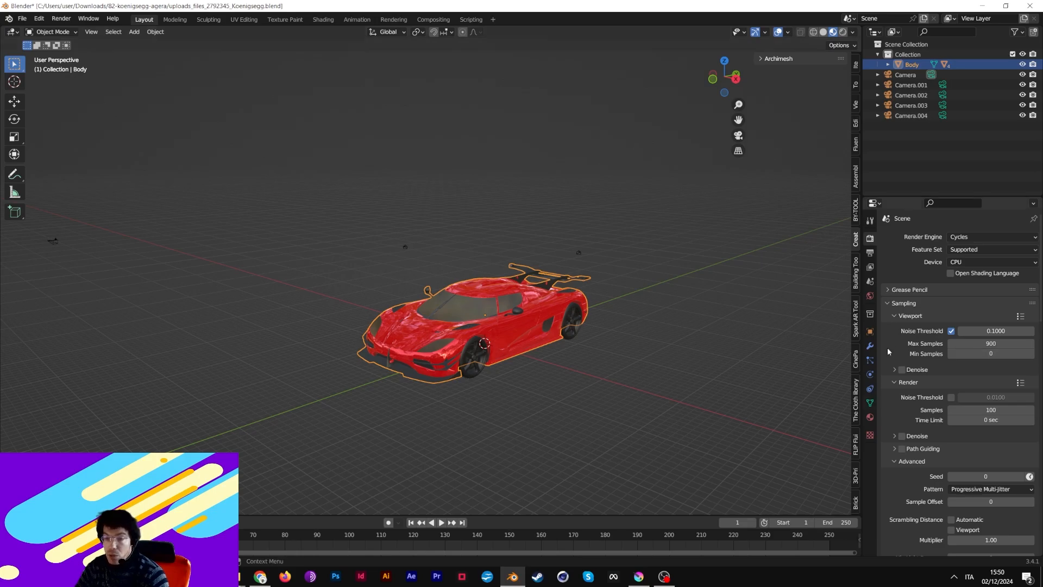
left_click(927, 78)
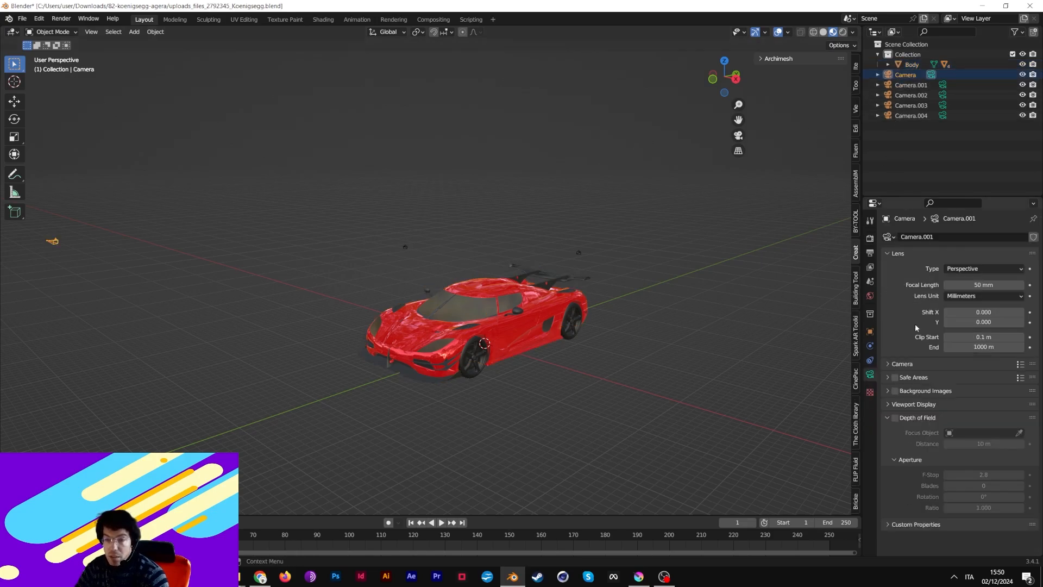
left_click(895, 391)
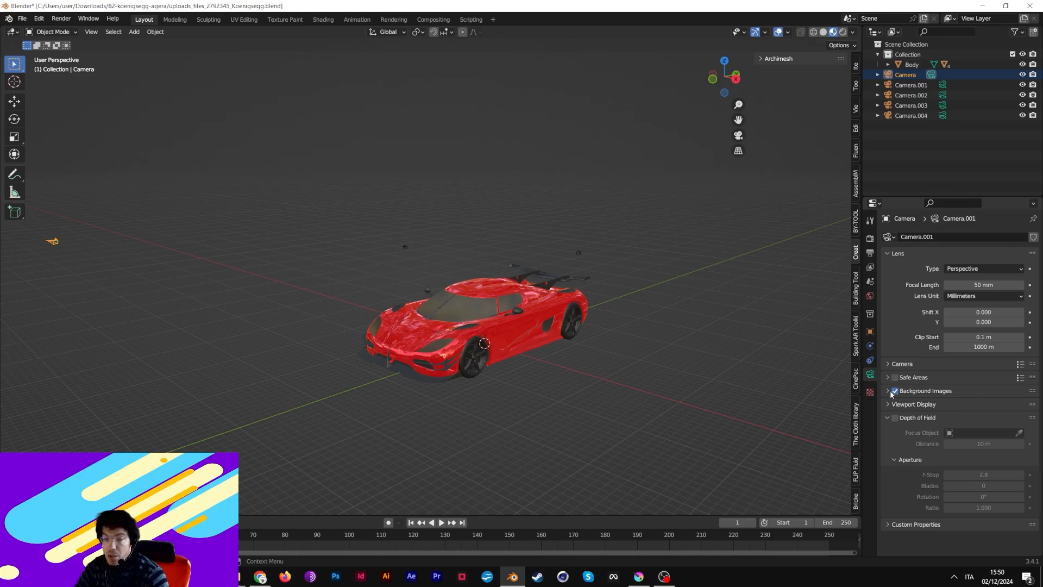
left_click(923, 391)
left_click(931, 408)
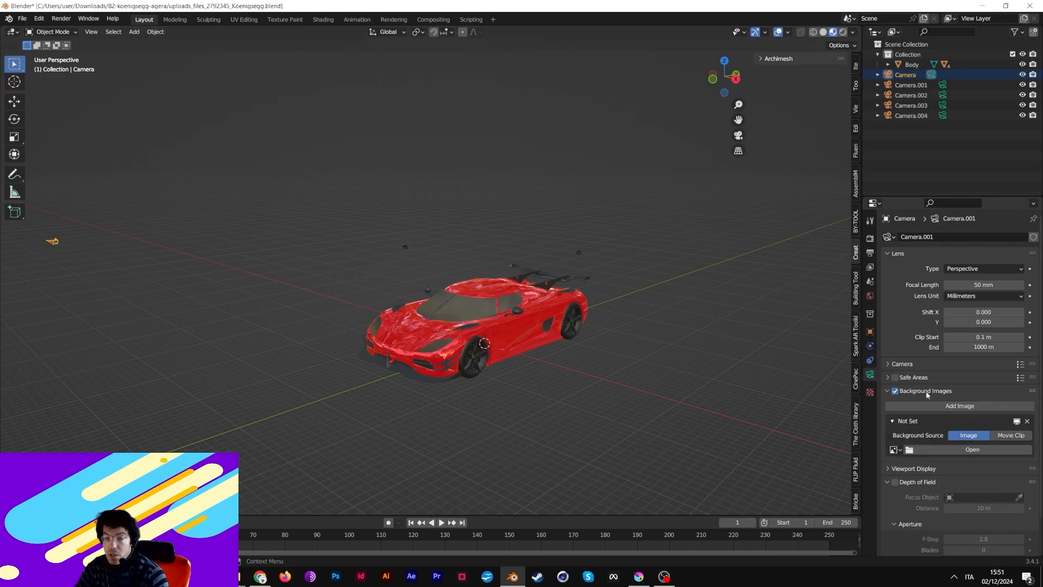
Load the 360_F_605953496 city JPG from the Downloads folder as the camera's background image
left_click(965, 452)
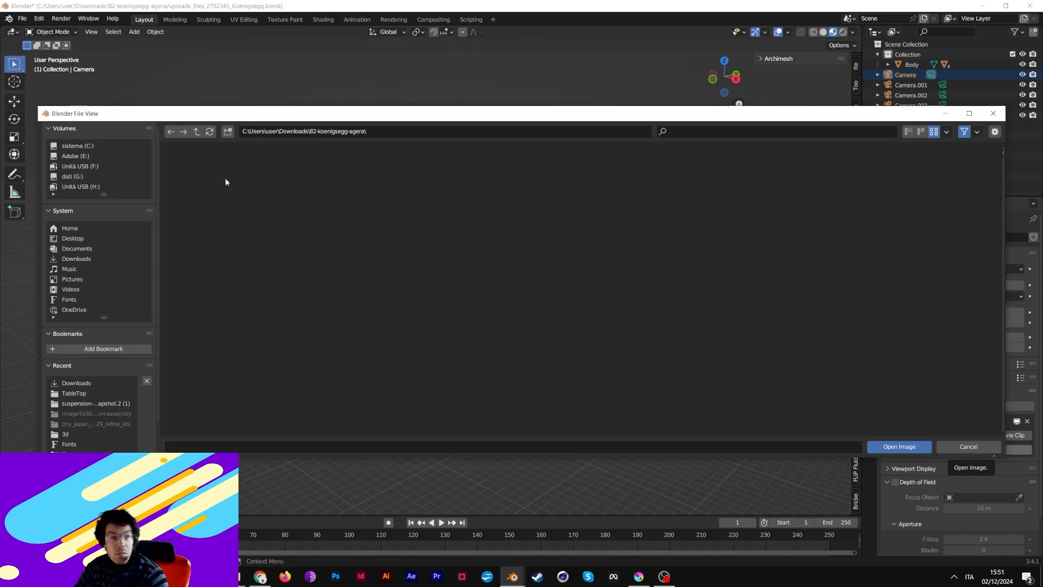
left_click(89, 259)
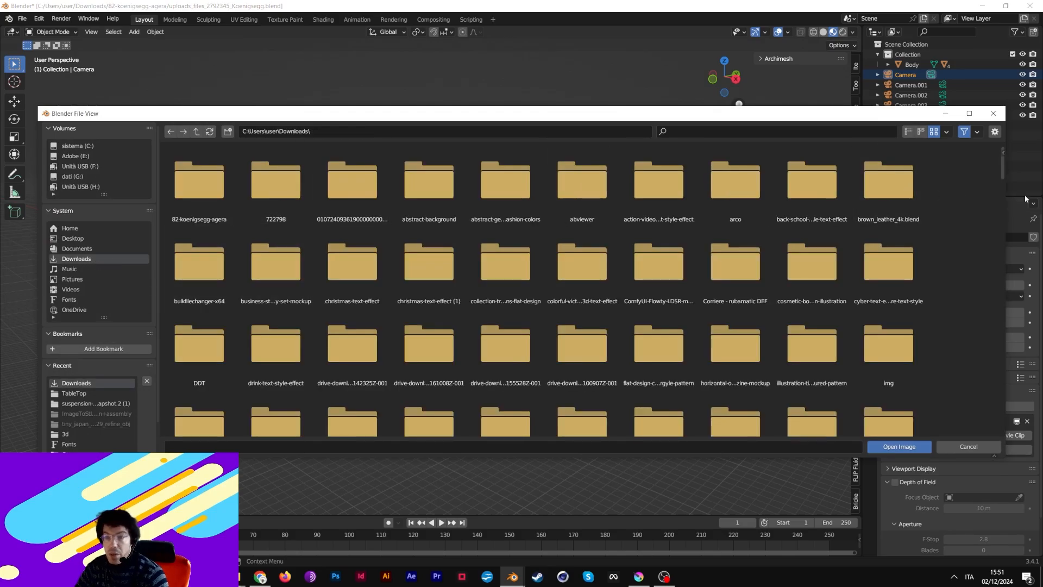
left_click_drag(1003, 176, 1005, 235)
scroll(869, 244, "up", 3)
double_click(658, 273)
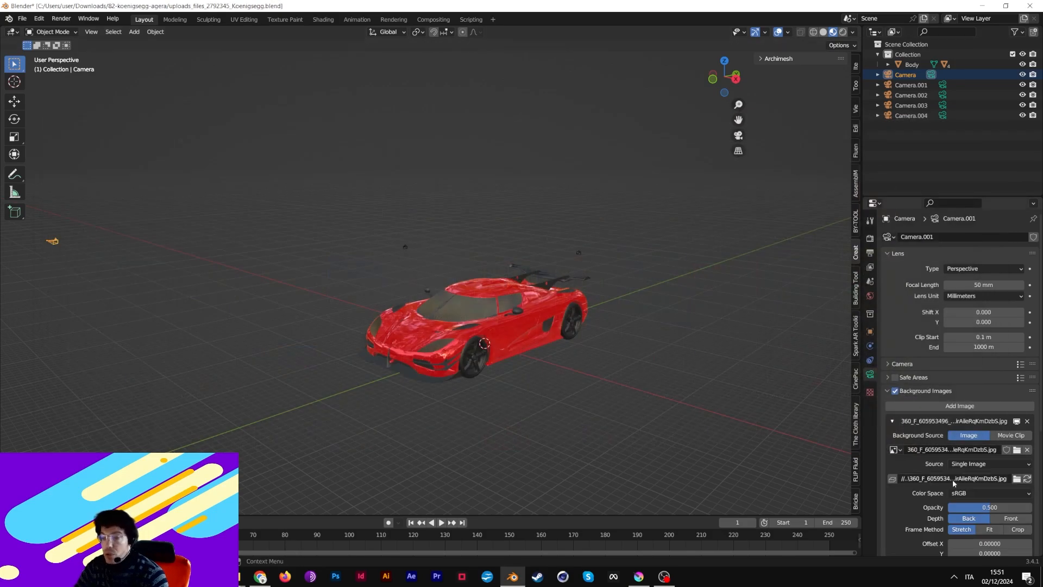
left_click(887, 391)
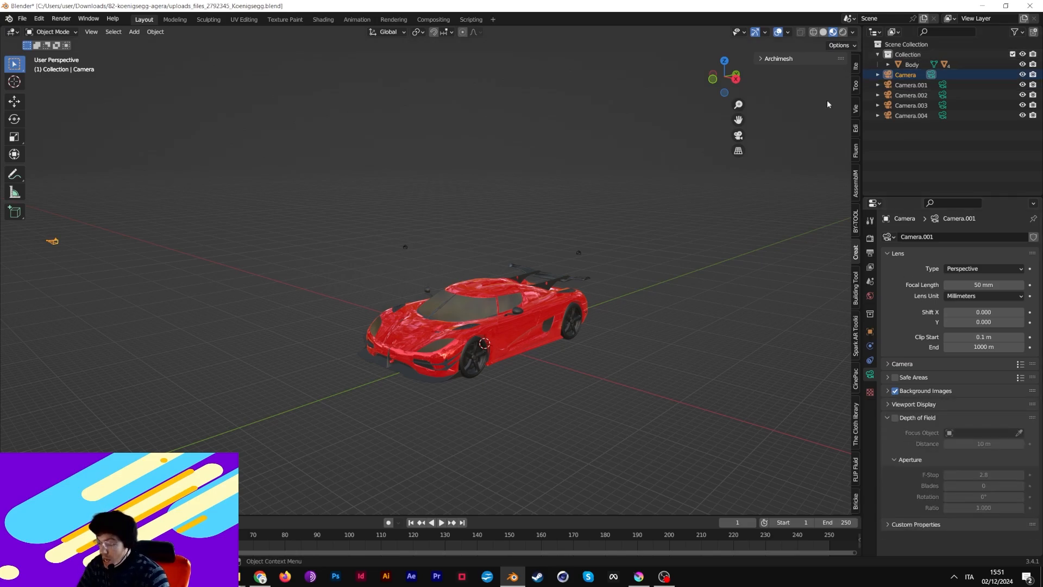
Look through the camera and rotate the car body around its vertical axis so its front faces the opposite side
key("KP_0")
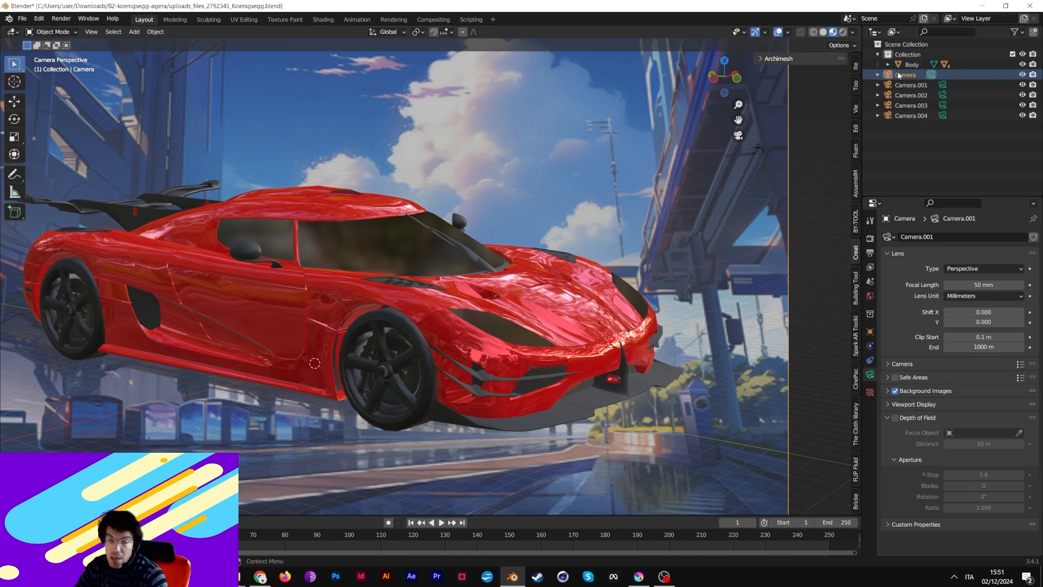
scroll(508, 285, "up", 2)
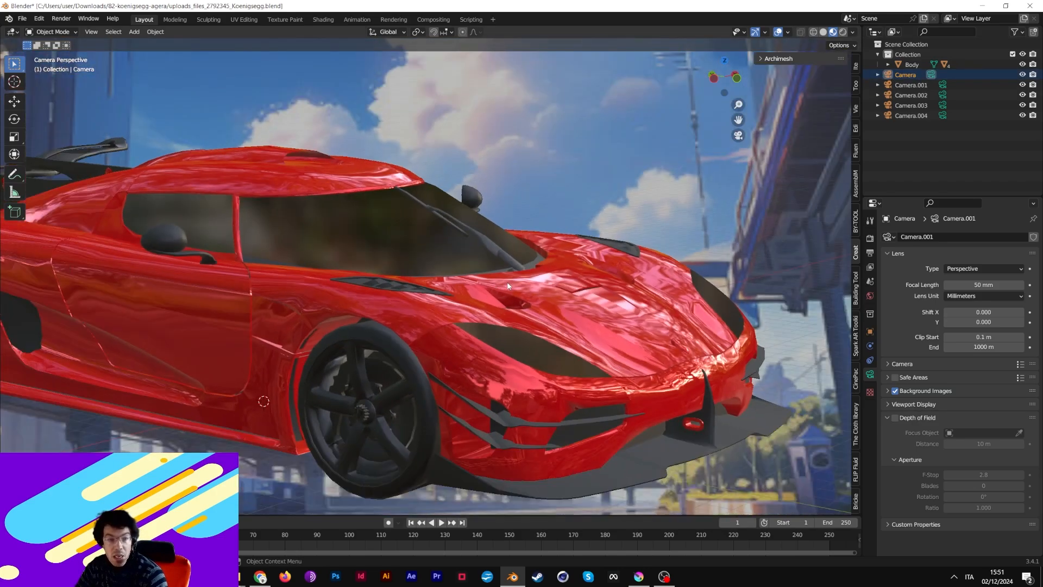
scroll(508, 285, "down", 2)
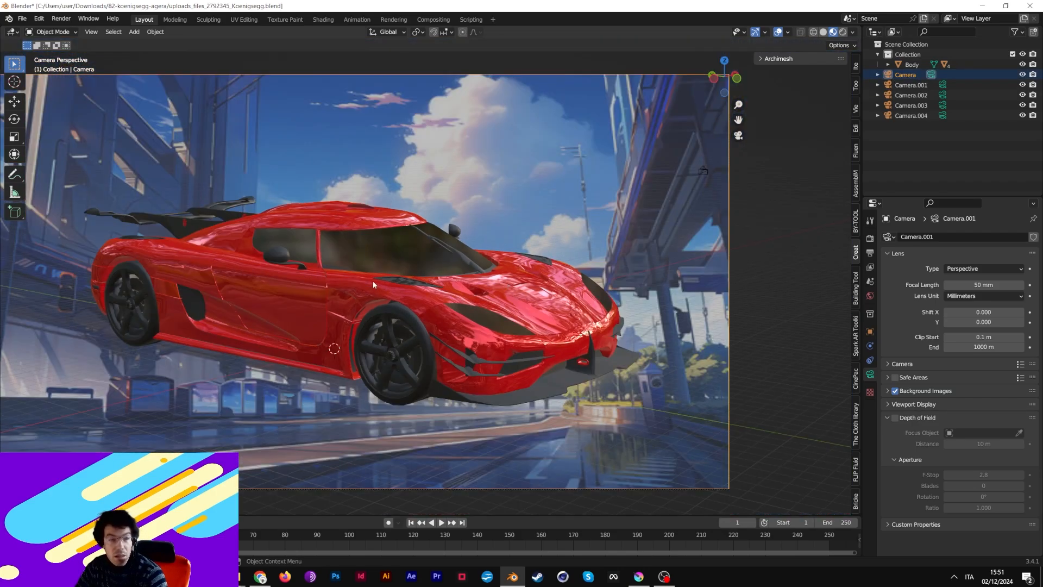
left_click(494, 325)
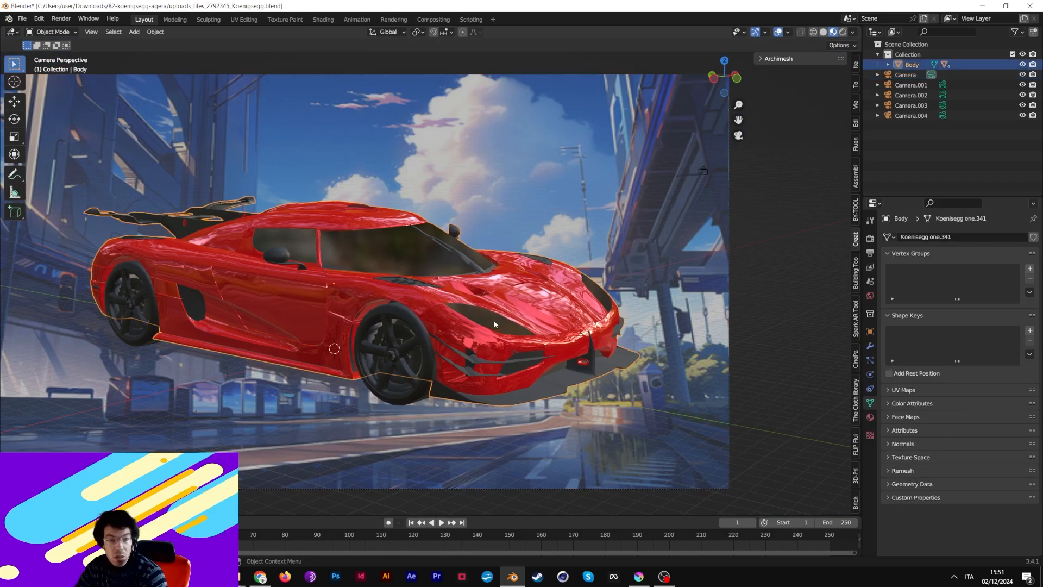
left_click(14, 119)
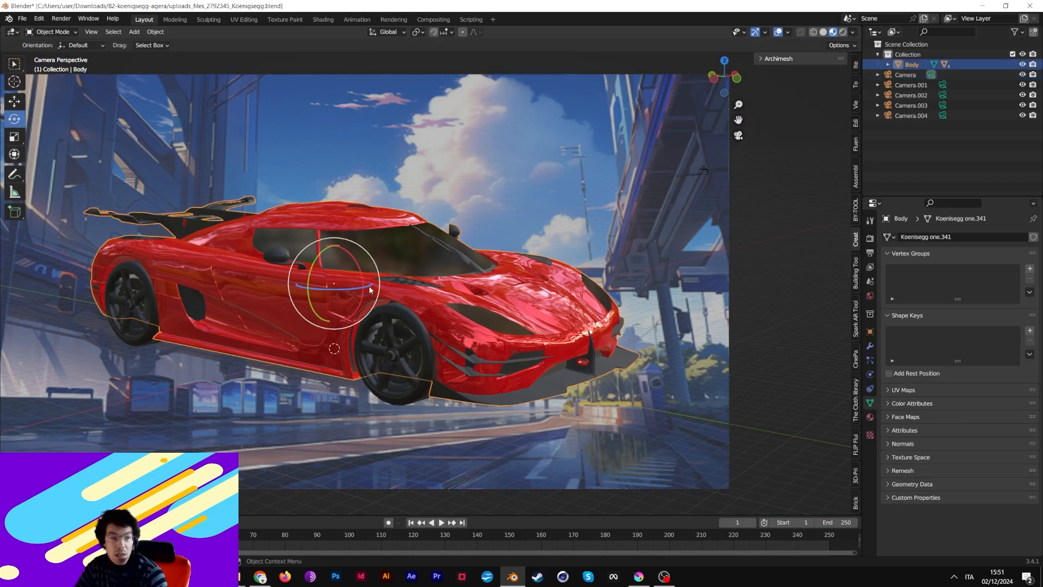
left_click_drag(331, 289, 31, 147)
Scale the car body down to about 0.405 and lower it onto the road in the background image
left_click(14, 136)
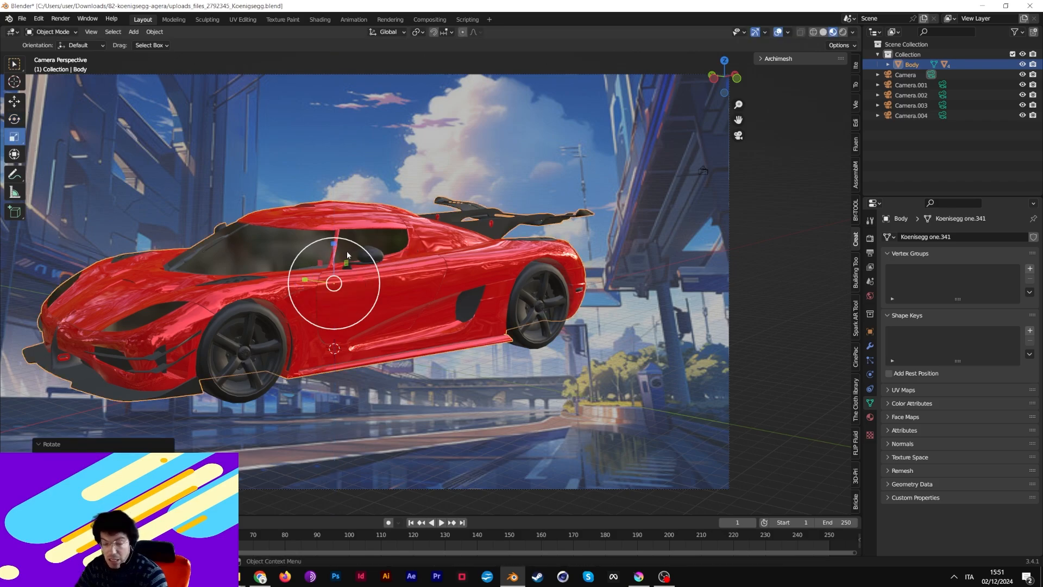
left_click_drag(347, 250, 328, 279)
left_click(14, 101)
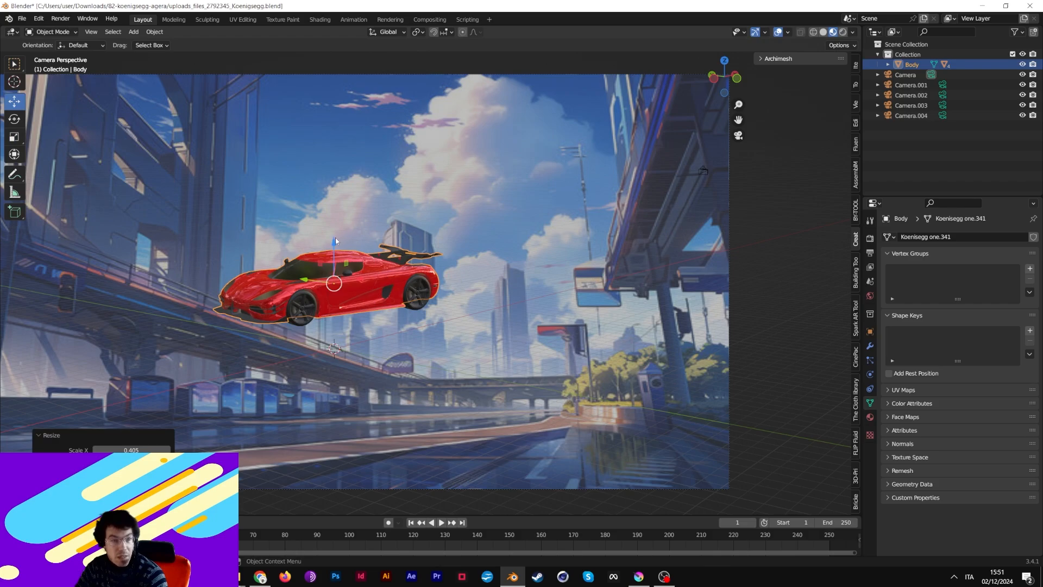
left_click_drag(336, 240, 326, 370)
Move the car about -1.38 m along Y, turn it slightly to follow the road, and deselect it
left_click(14, 119)
left_click(14, 101)
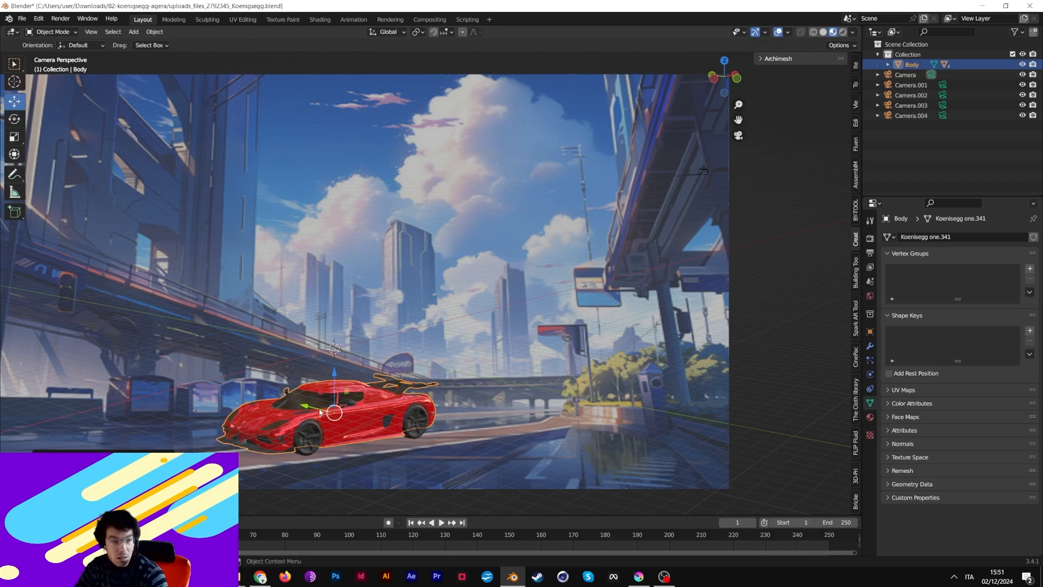
left_click_drag(312, 408, 249, 360)
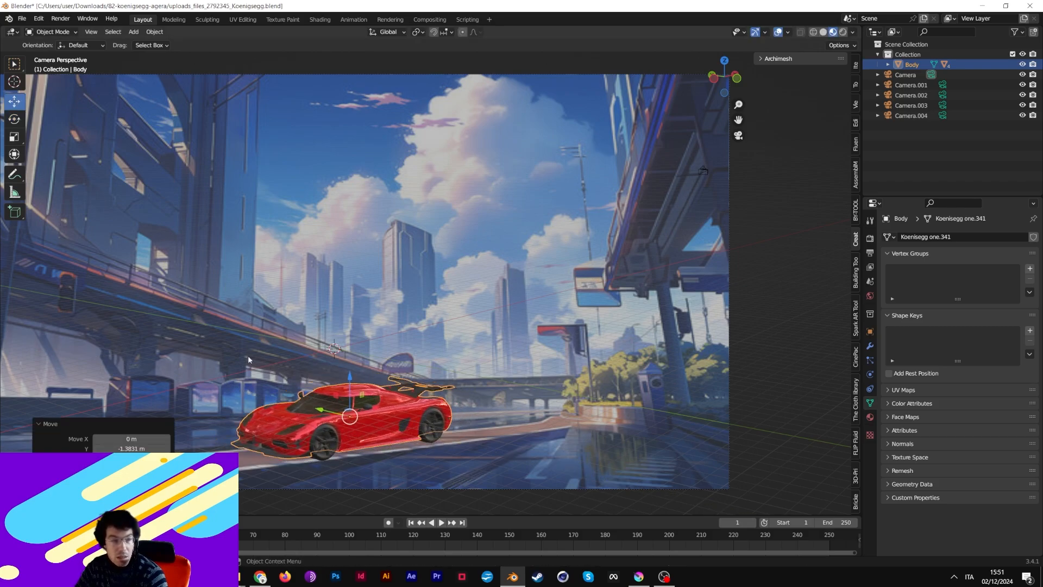
left_click(15, 120)
left_click_drag(363, 435, 368, 432)
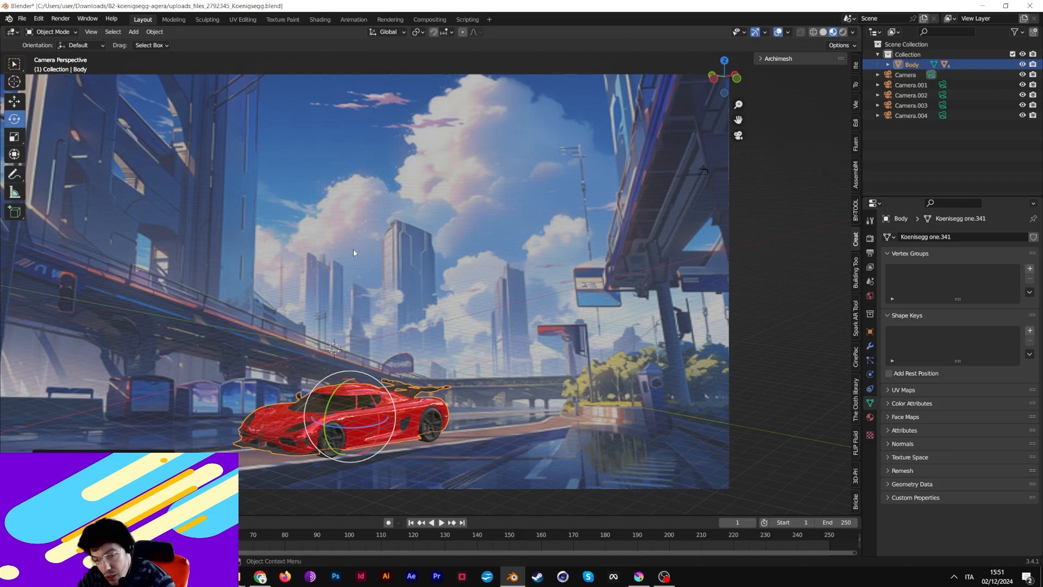
left_click(623, 374)
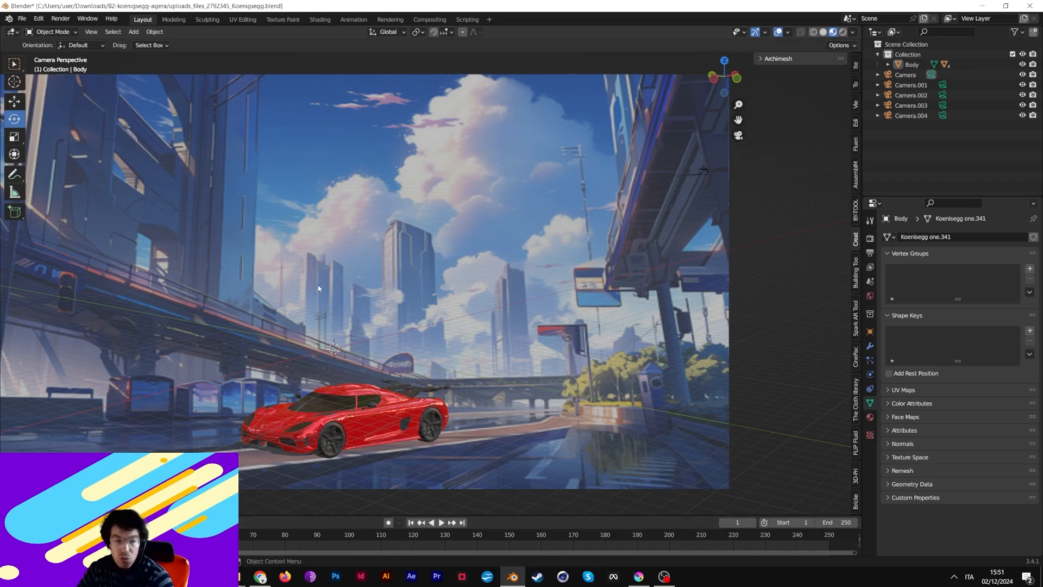
Switch to Krita, remove the Canny Edge and Depth controls from the live generation, and apply the result as a new layer
left_click(639, 575)
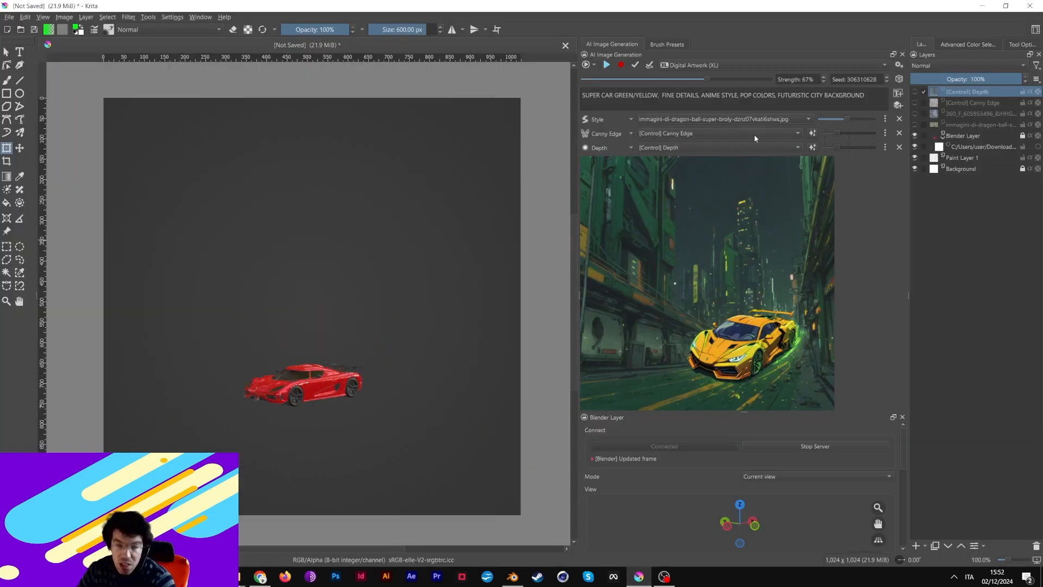
left_click(898, 134)
left_click(898, 133)
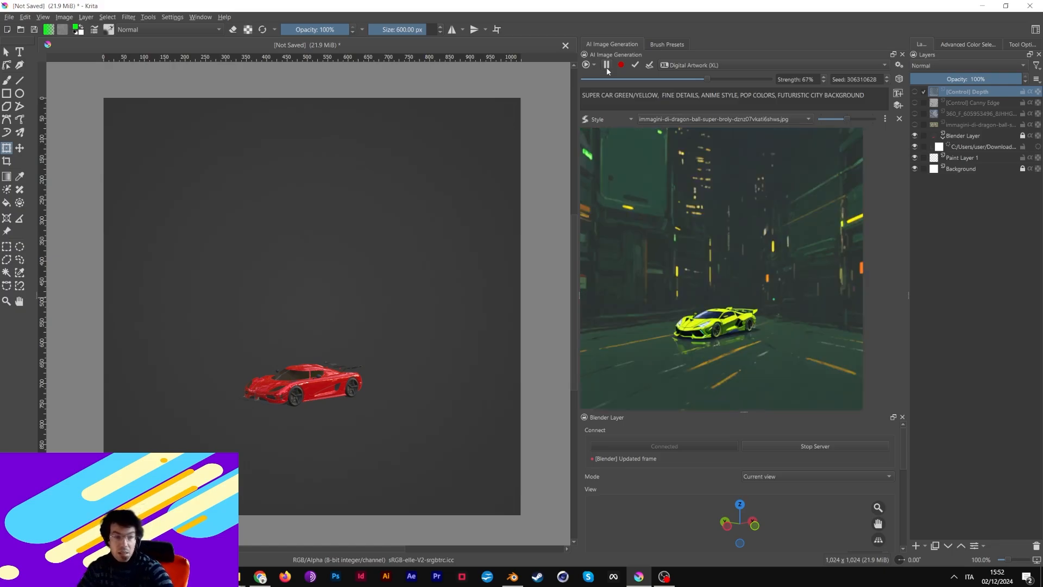
left_click(649, 65)
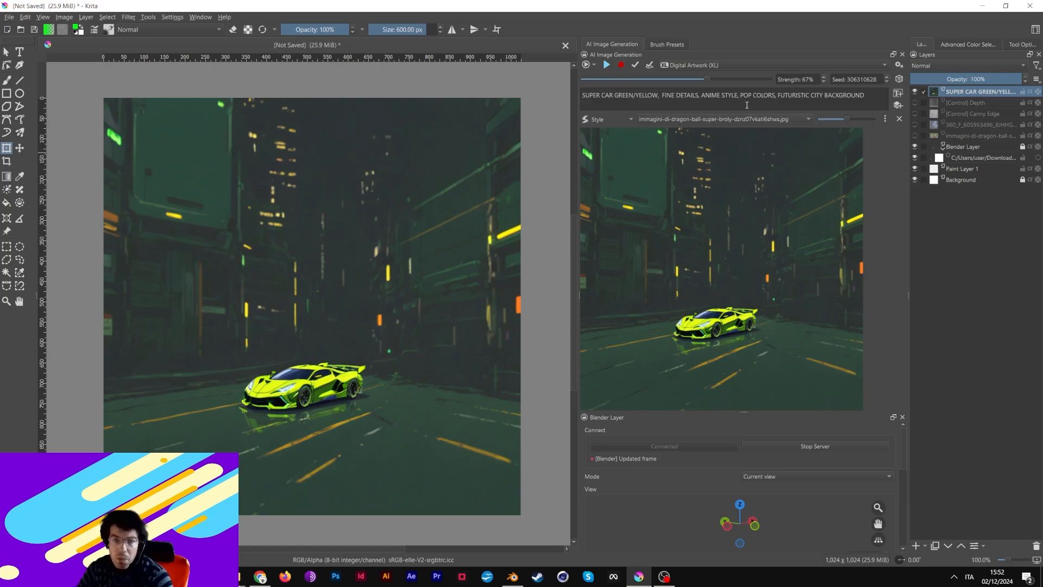
Remove FUTURISTIC CITY BACKGROUND from the prompt, hide the previous result layer, and apply the regenerated car image
left_click_drag(779, 95, 867, 95)
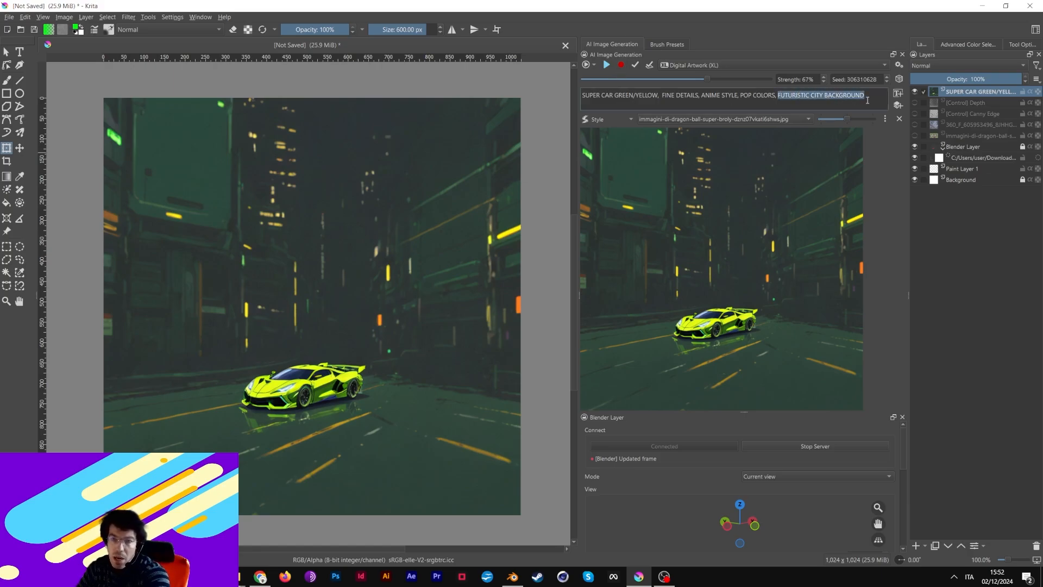
key("BackSpace")
left_click(915, 92)
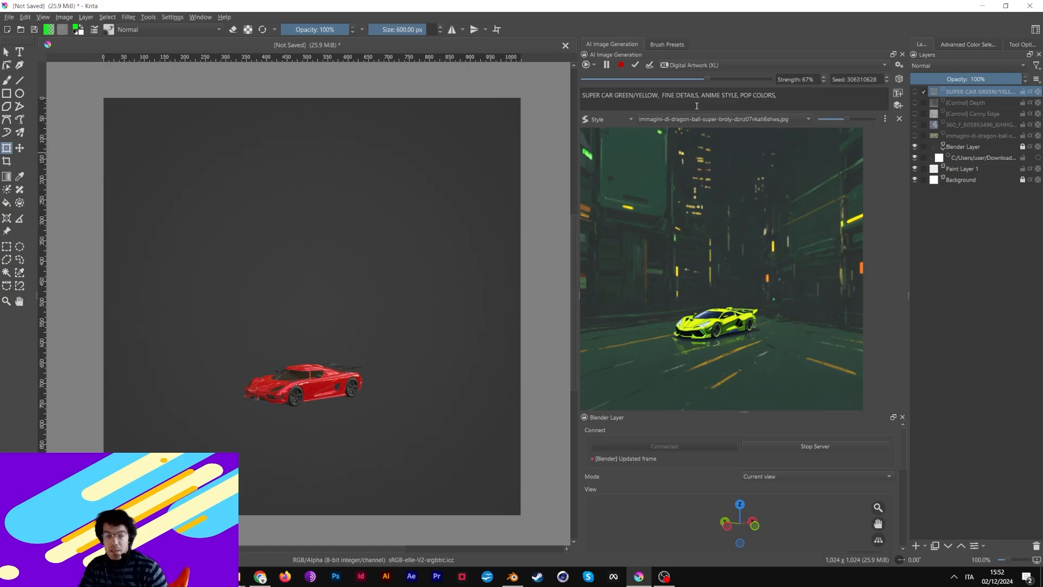
left_click(635, 65)
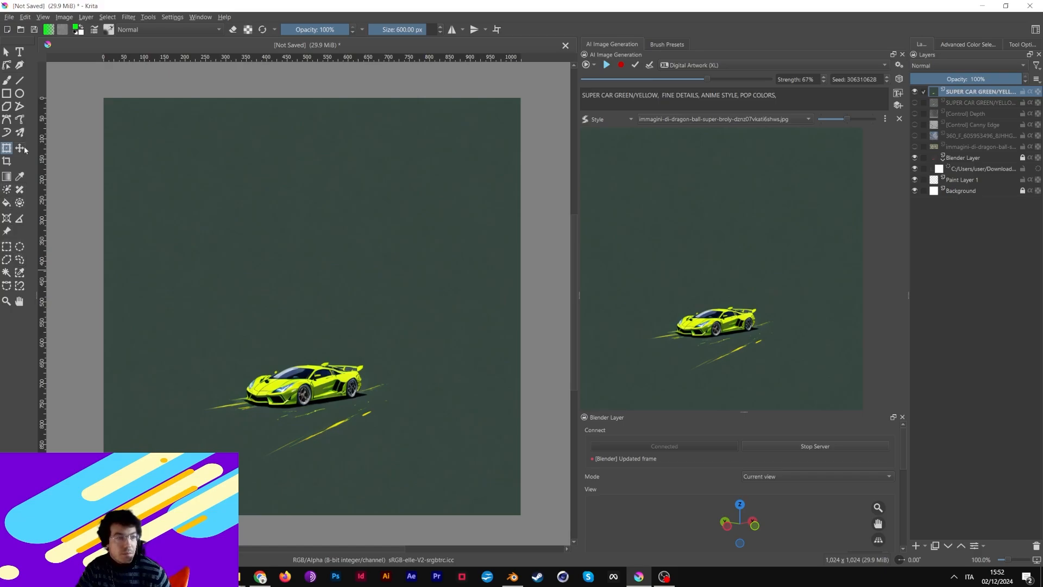
Select the plain green background around the generated car by contiguous colour, delete it, and clear the selection
left_click(185, 239)
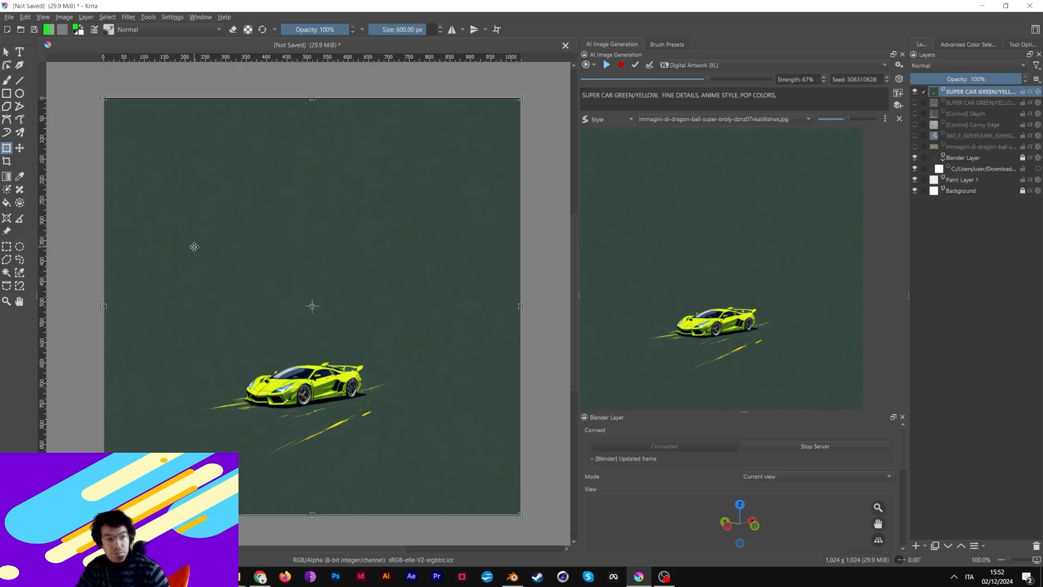
left_click(6, 271)
left_click(232, 215)
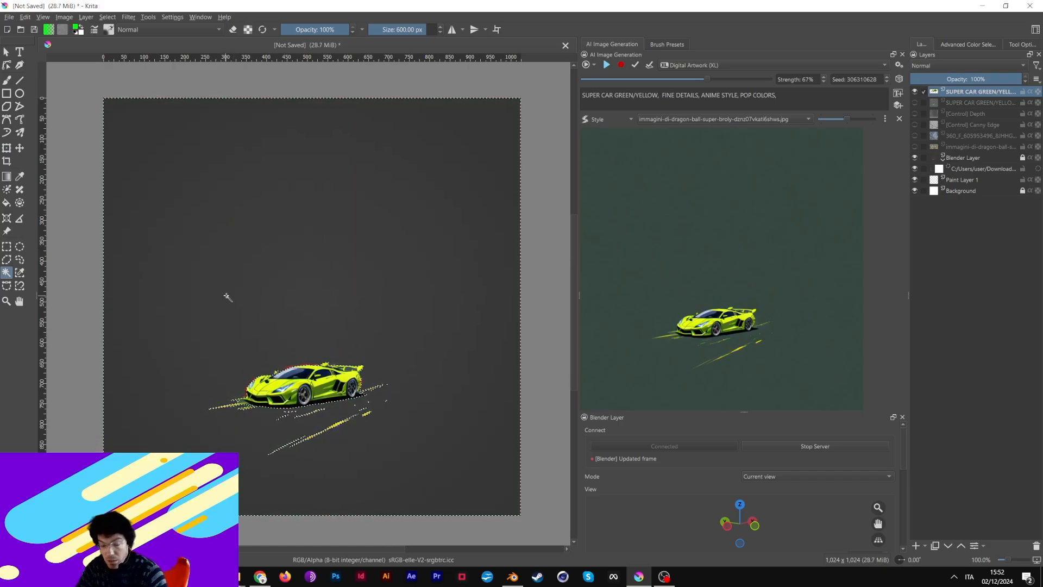
key("ctrl+shift+a")
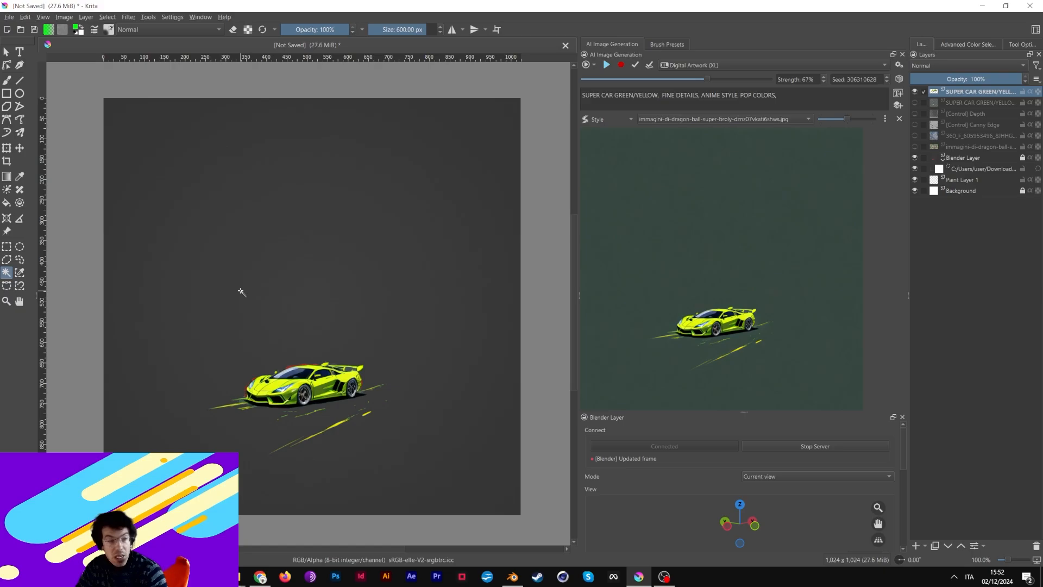
Erase the leftover yellow streaks around the car cutout with a brush of about 108 px in eraser mode
left_click(7, 81)
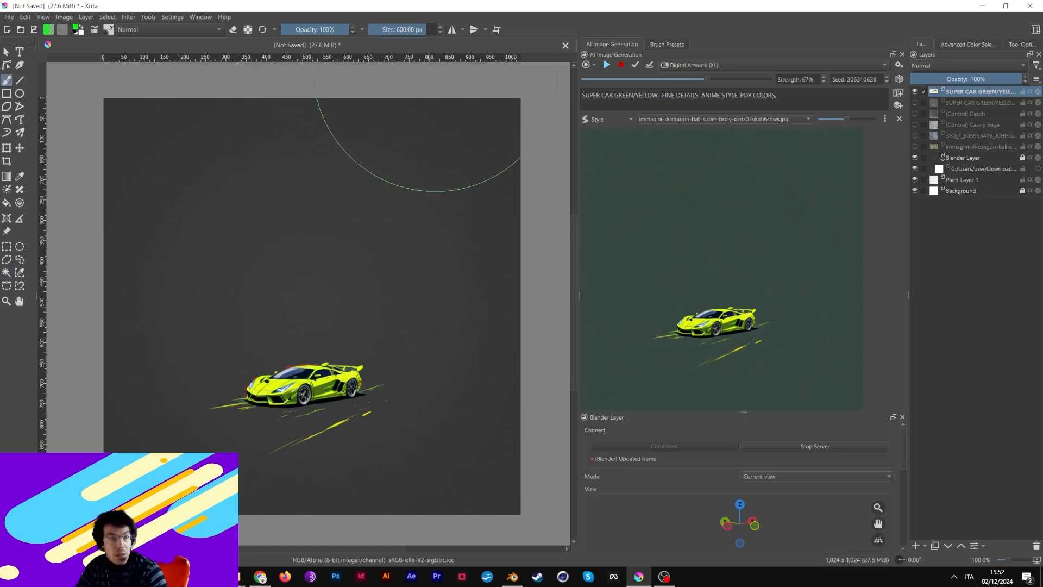
left_click_drag(419, 29, 402, 30)
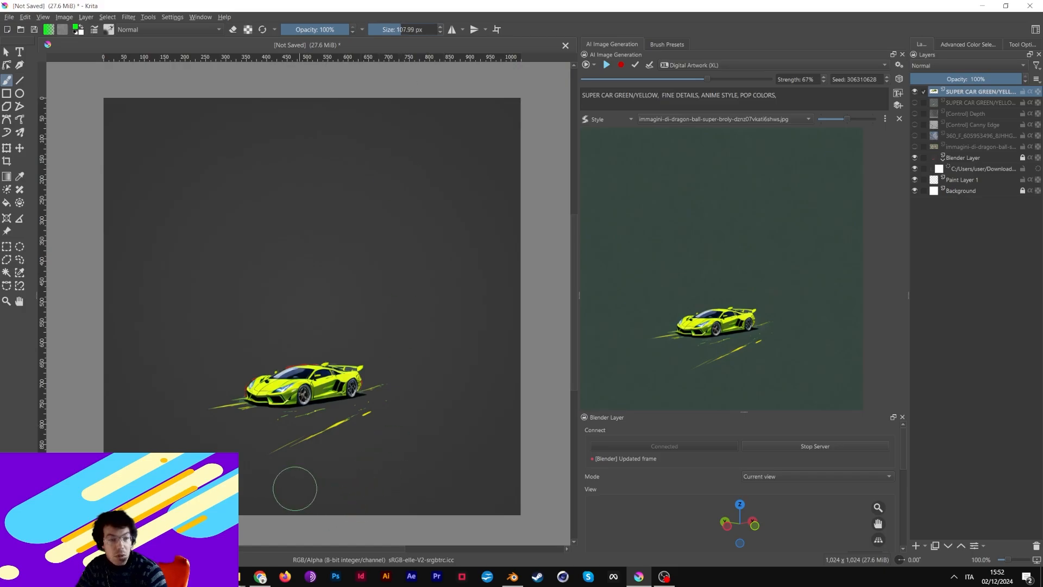
left_click_drag(280, 466, 487, 417)
key("ctrl+z")
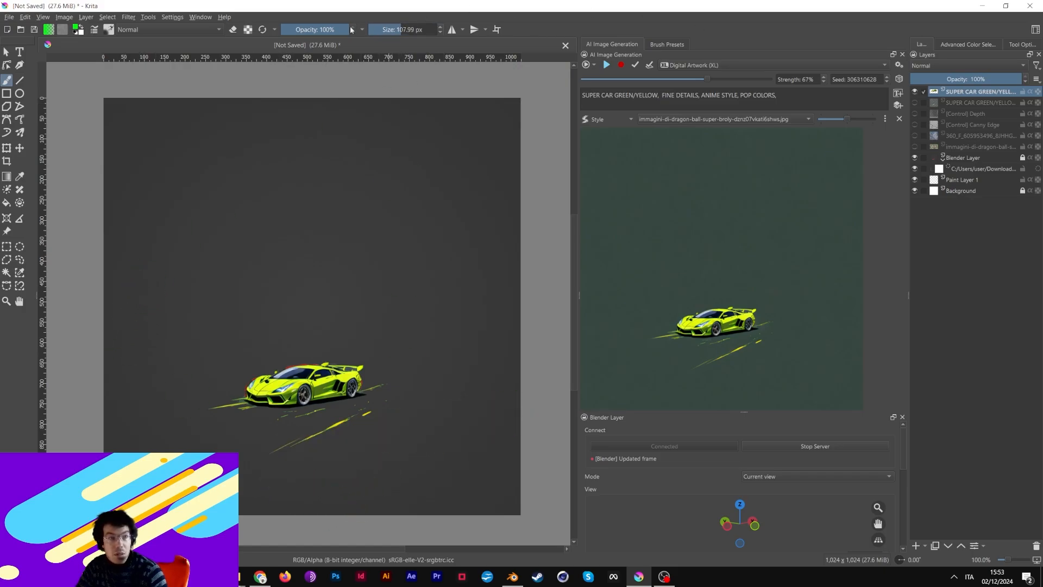
left_click(233, 29)
left_click_drag(268, 454, 303, 442)
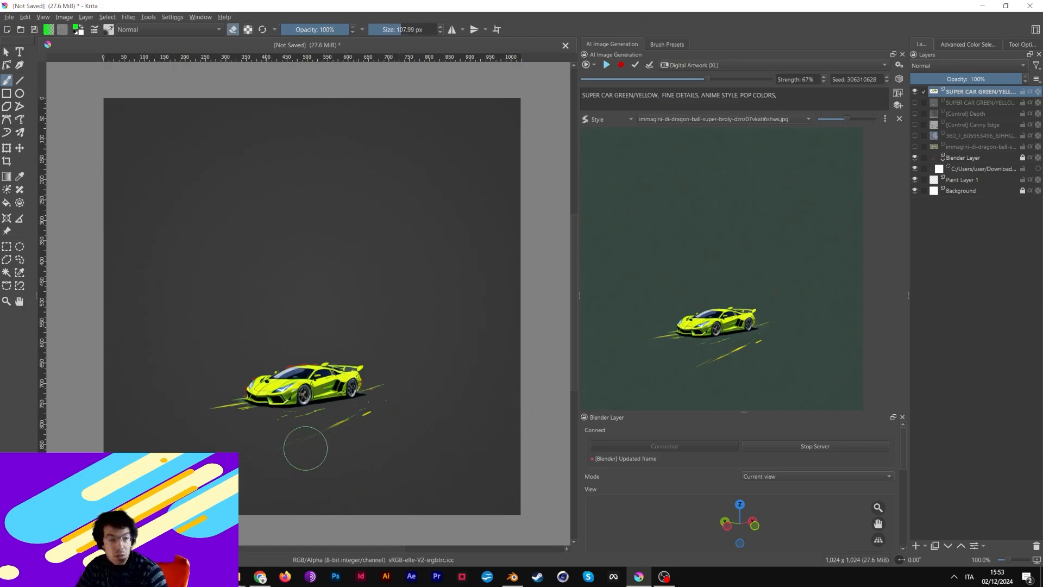
mouse_move(415, 412)
left_mouse_down()
mouse_move(383, 419)
mouse_move(384, 384)
mouse_move(349, 435)
mouse_move(275, 432)
mouse_move(321, 422)
mouse_move(265, 429)
mouse_move(221, 405)
left_mouse_up()
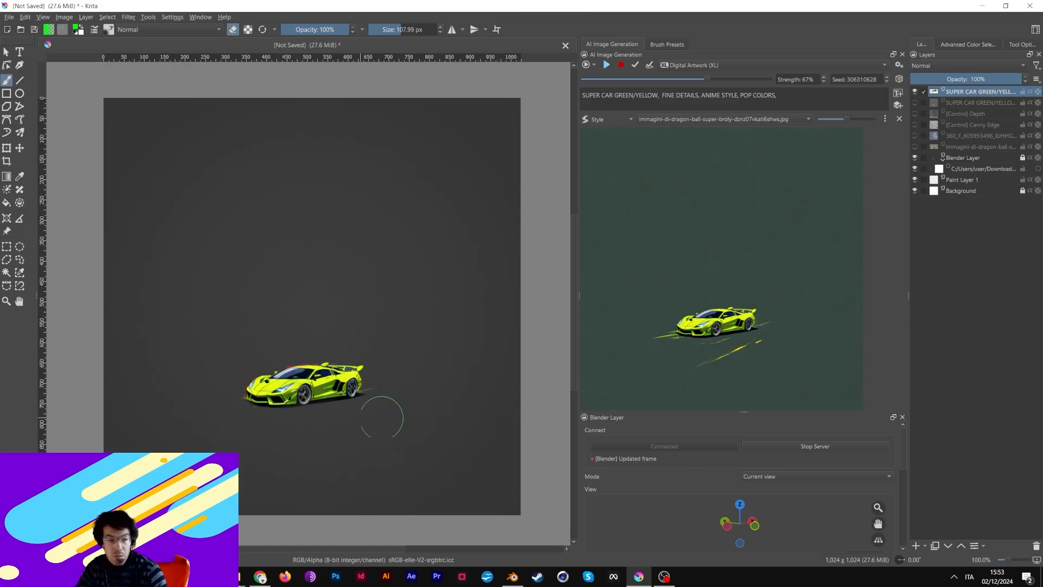
Hide the Blender Layer and show the 360_F_605953496 city image behind the car cutout
left_click(914, 158)
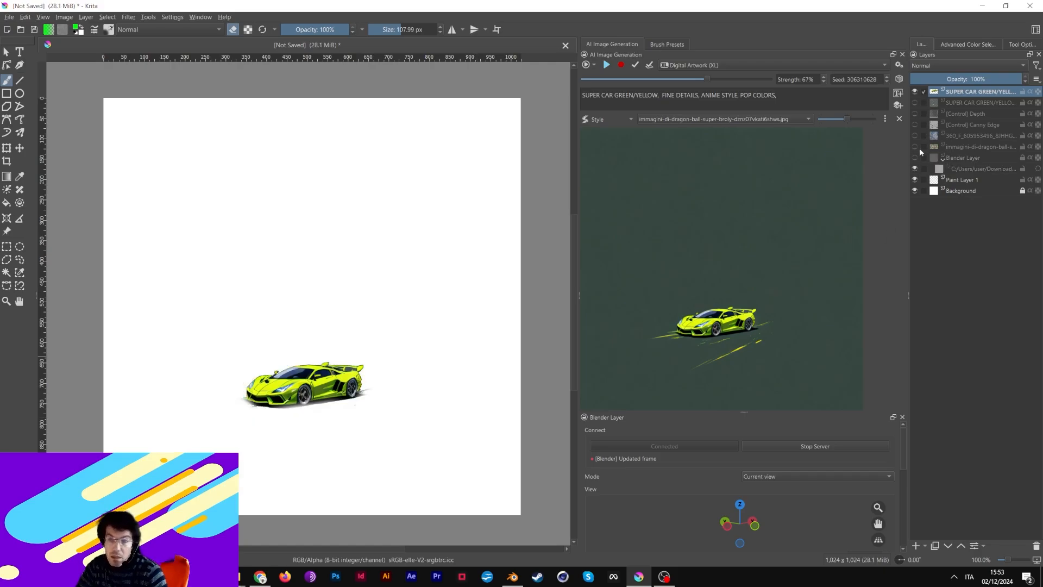
left_click(915, 157)
left_click(915, 158)
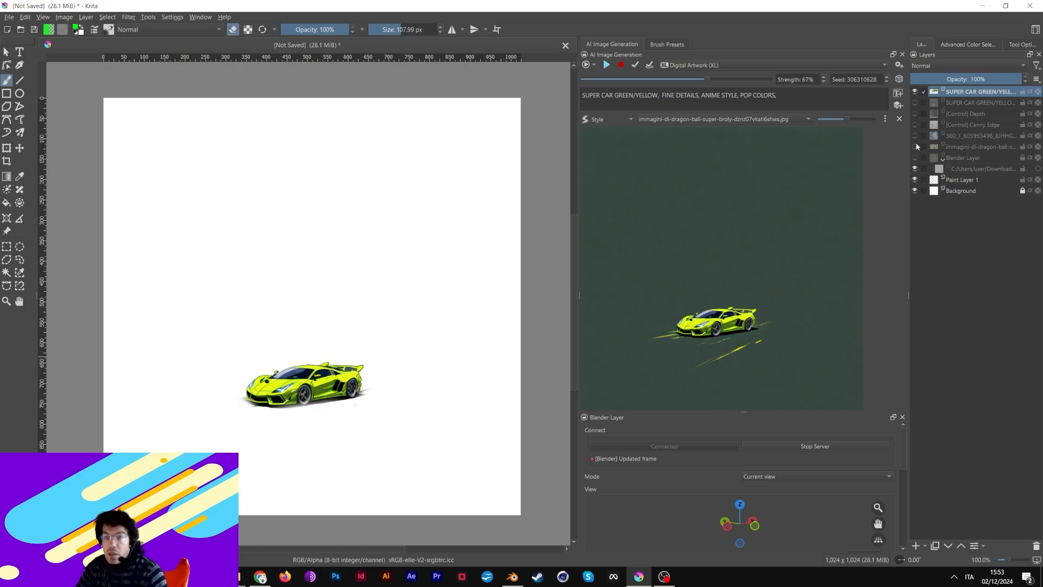
left_click(914, 135)
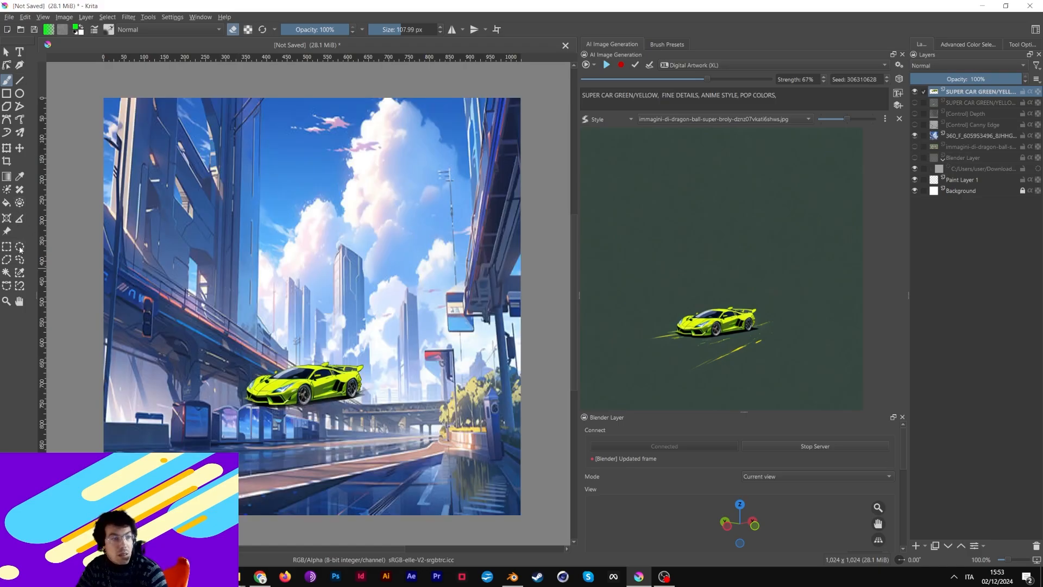
Move the car cutout down onto the road, enlarge it to suit the city perspective, and apply the transform
left_click(19, 147)
left_click_drag(310, 392, 338, 438)
key("ctrl+t")
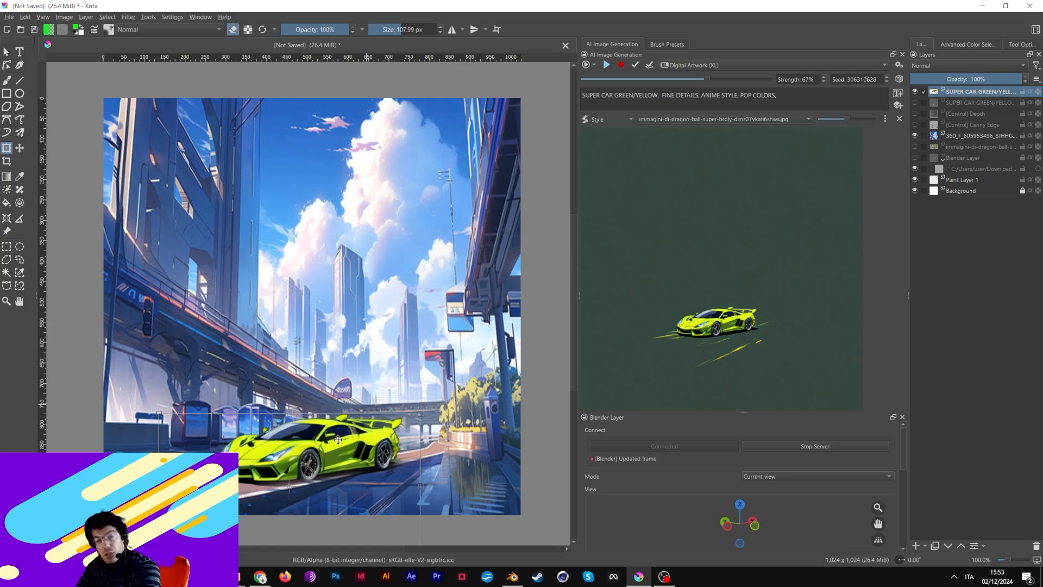
key("Return")
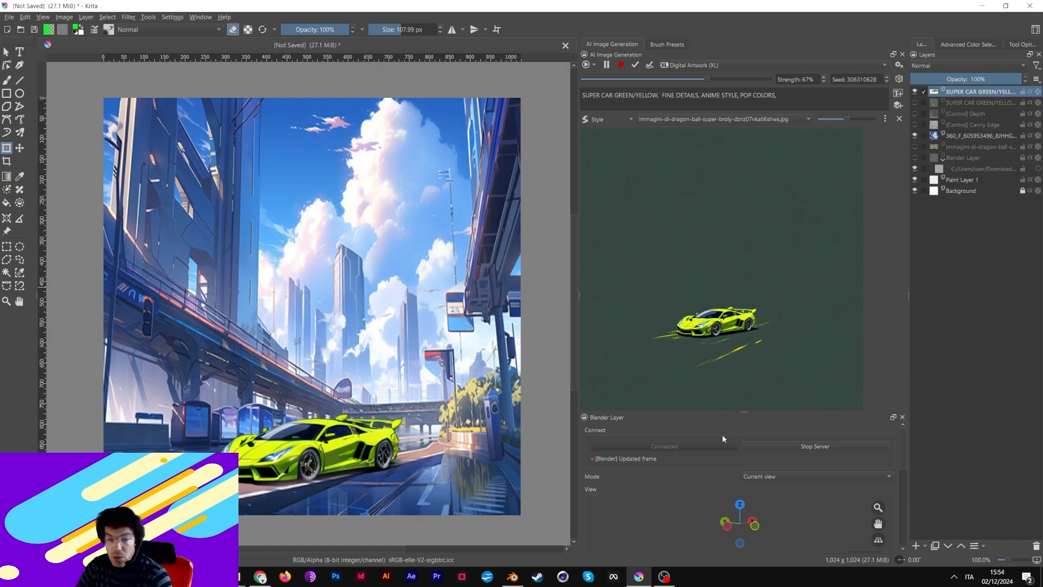
Hide the car cutout and city image layers, check the older result and depth layers, and show the Blender Layer again
left_click(915, 91)
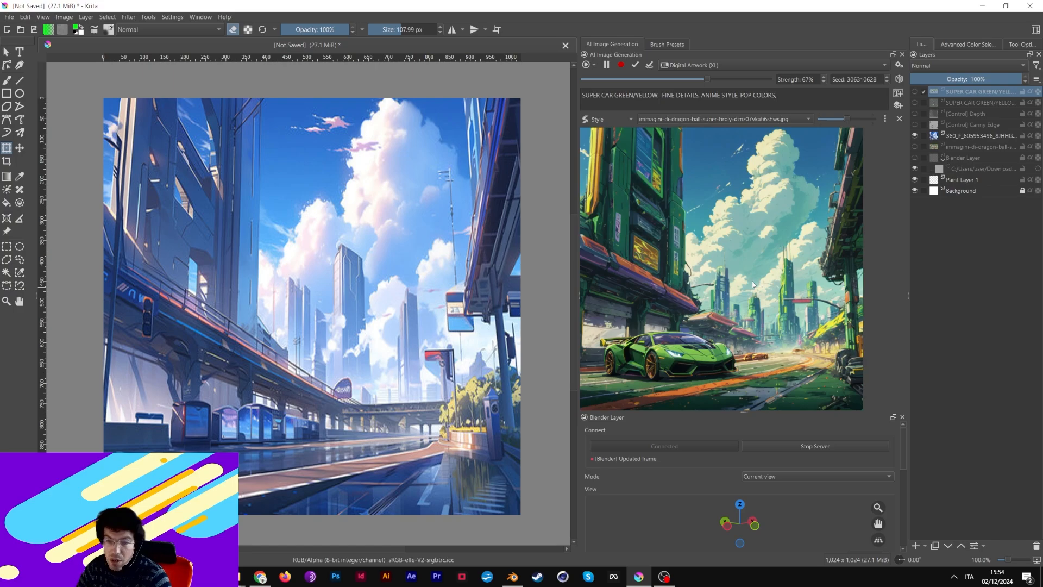
left_click(914, 136)
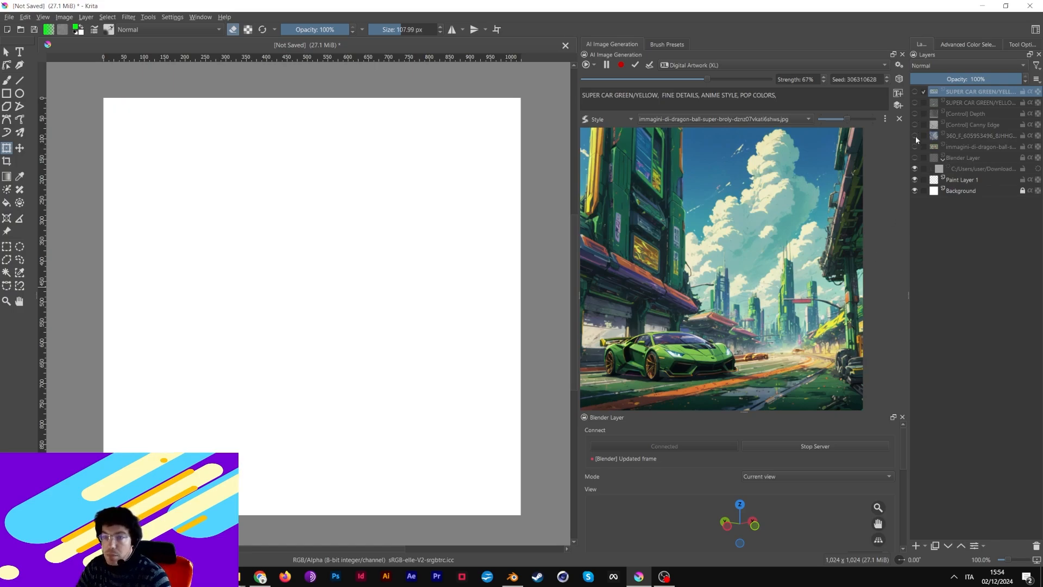
left_click(914, 113)
left_click(914, 103)
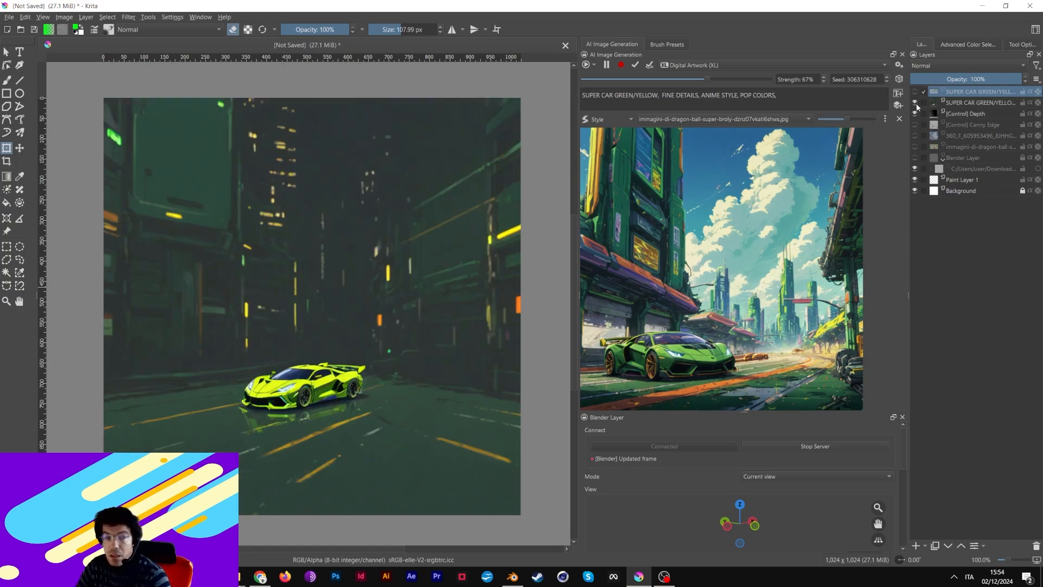
left_click(914, 103)
left_click(915, 114)
left_click(914, 157)
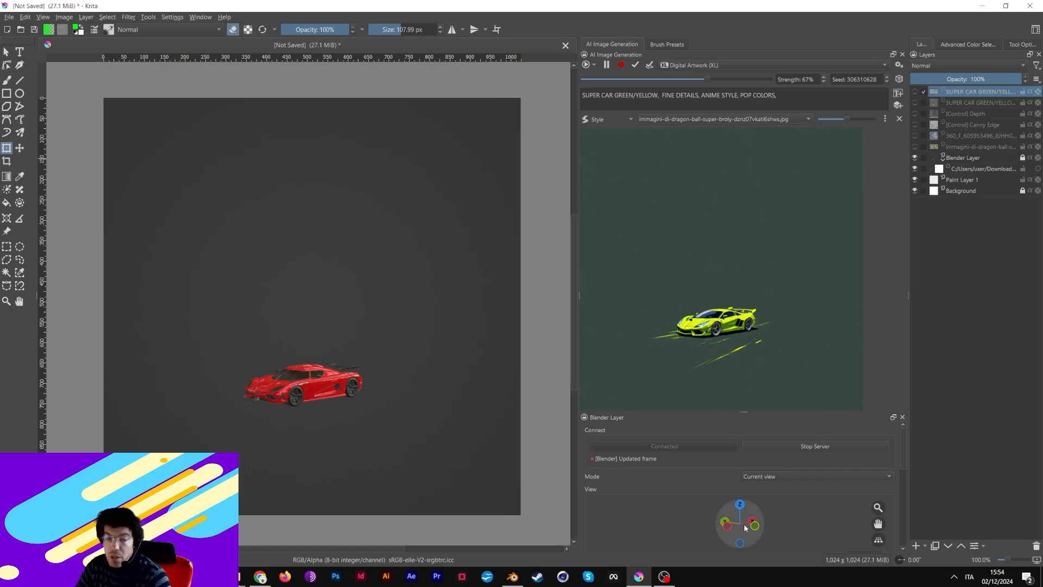
Orbit and pan the streamed Blender view so live generation follows the red car from new angles and positions
left_click_drag(881, 527, 842, 530)
left_click_drag(747, 524, 741, 523)
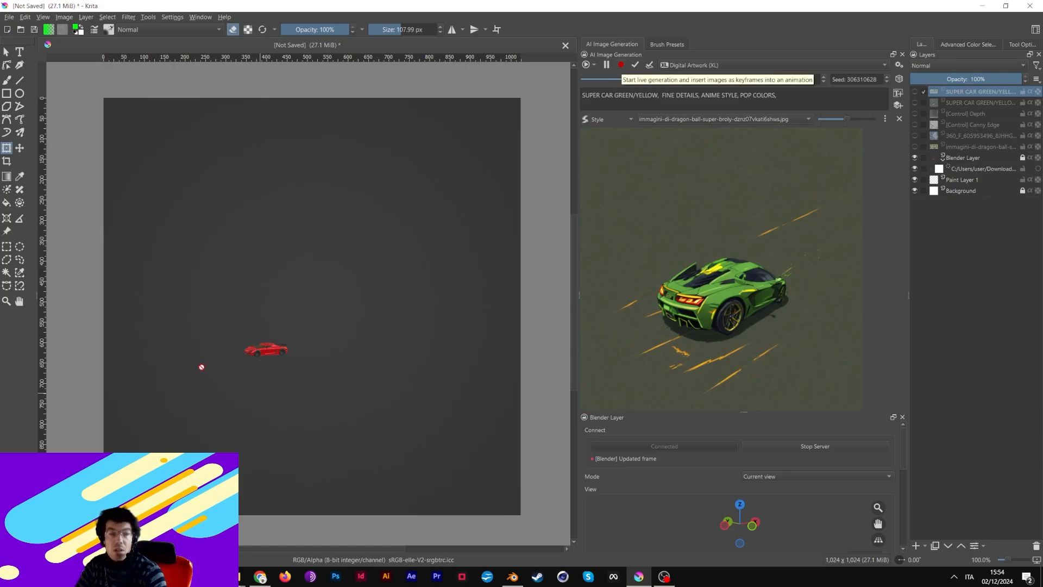
left_click_drag(879, 526, 683, 515)
mouse_move(879, 524)
left_mouse_down()
mouse_move(630, 502)
mouse_move(876, 526)
left_mouse_up()
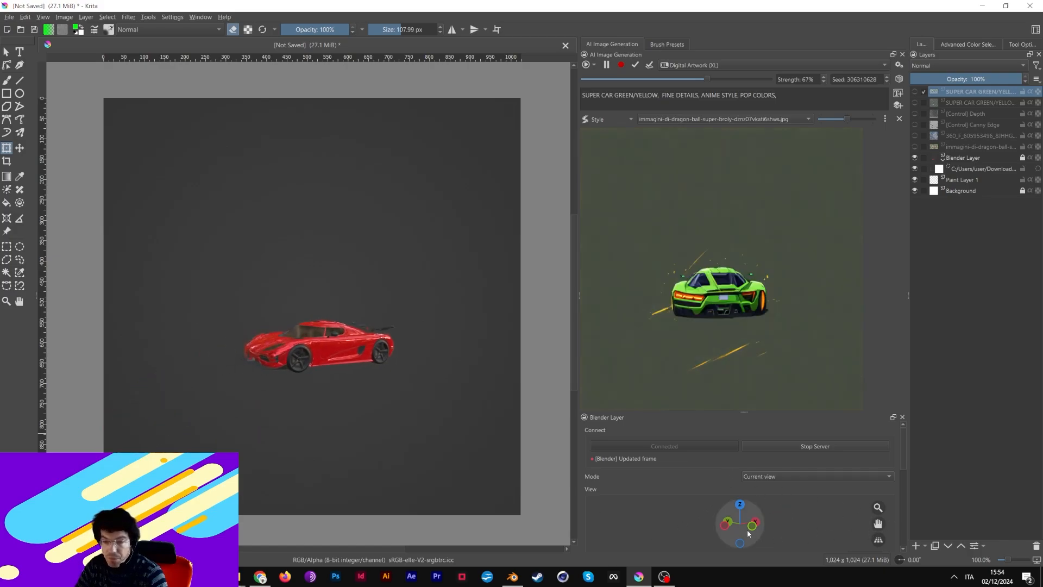
left_click_drag(750, 525, 755, 534)
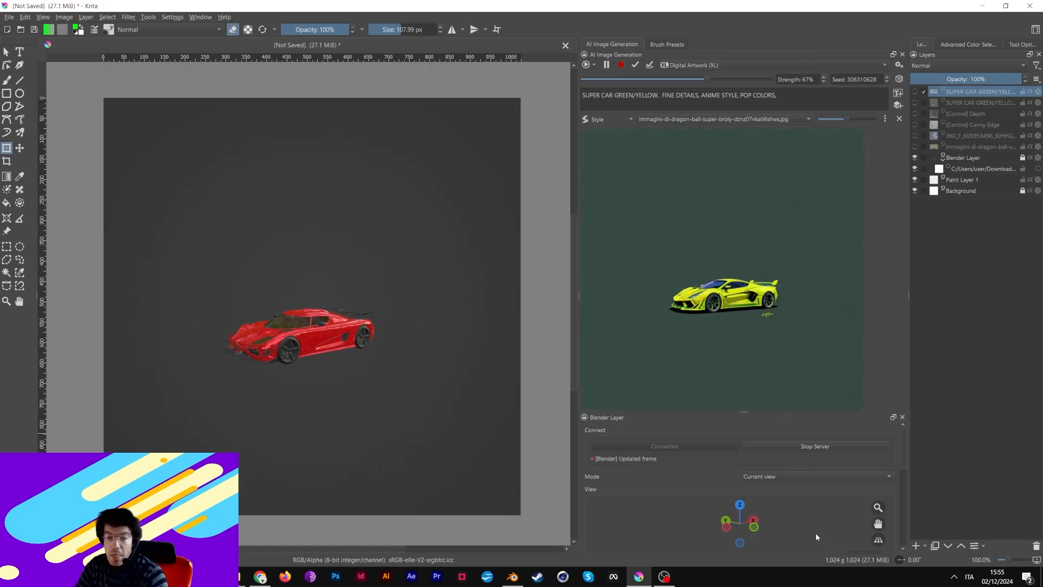
left_click_drag(877, 524, 805, 526)
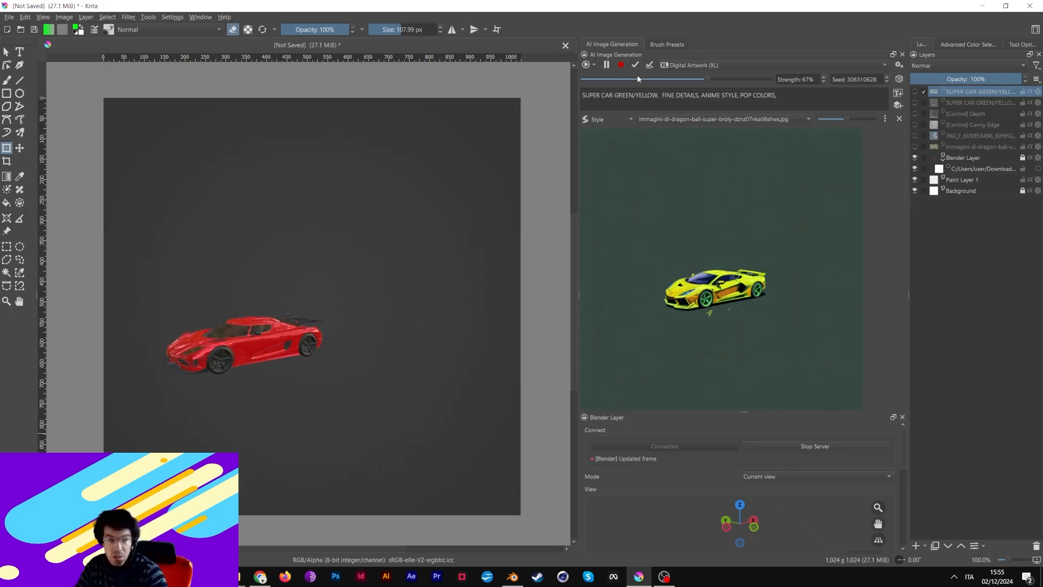
left_click_drag(878, 524, 830, 530)
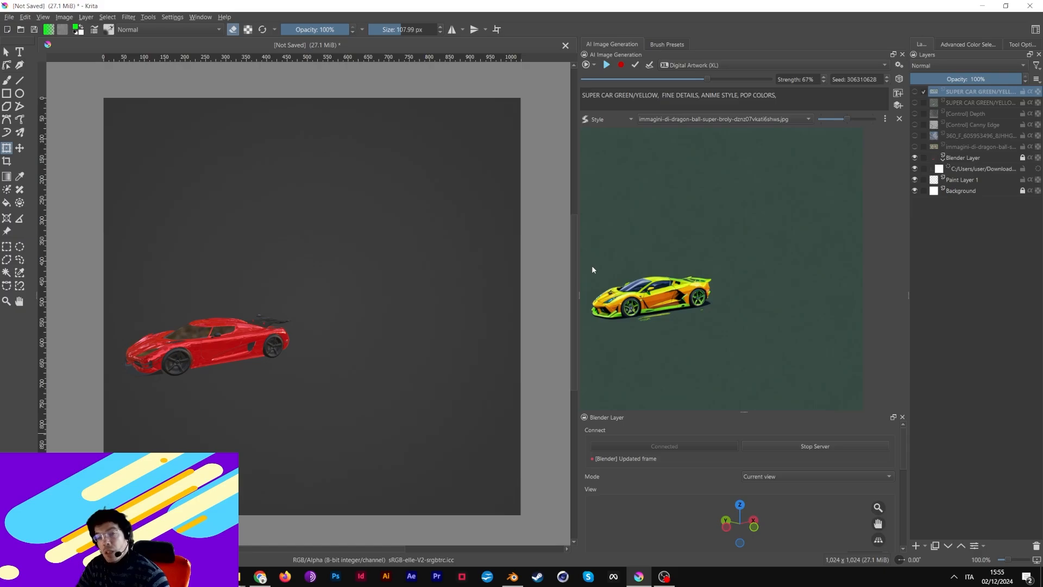
Compare the control, city and car layers, leaving the car cutout and city image visible with the Depth and Canny Edge layers hidden
left_click(915, 125)
left_click(915, 136)
left_click(915, 114)
left_click(915, 125)
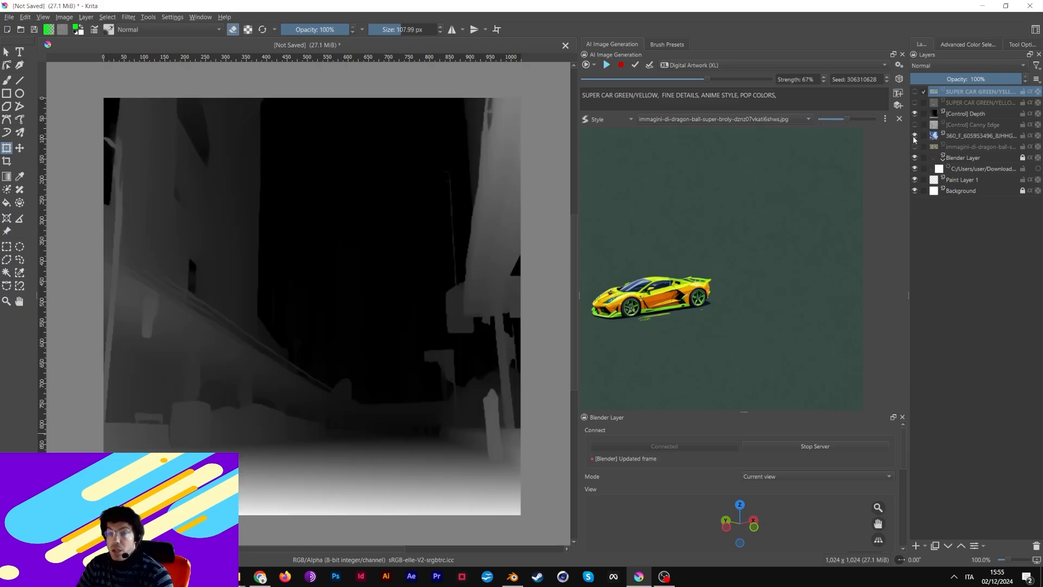
left_click(915, 136)
left_click(915, 135)
left_click(915, 113)
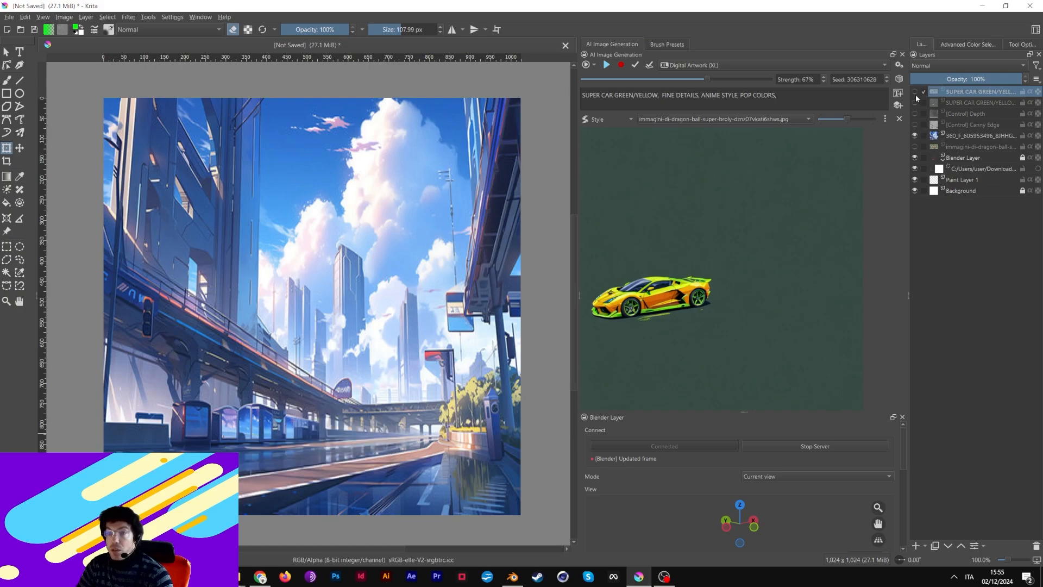
left_click(915, 91)
left_click(914, 136)
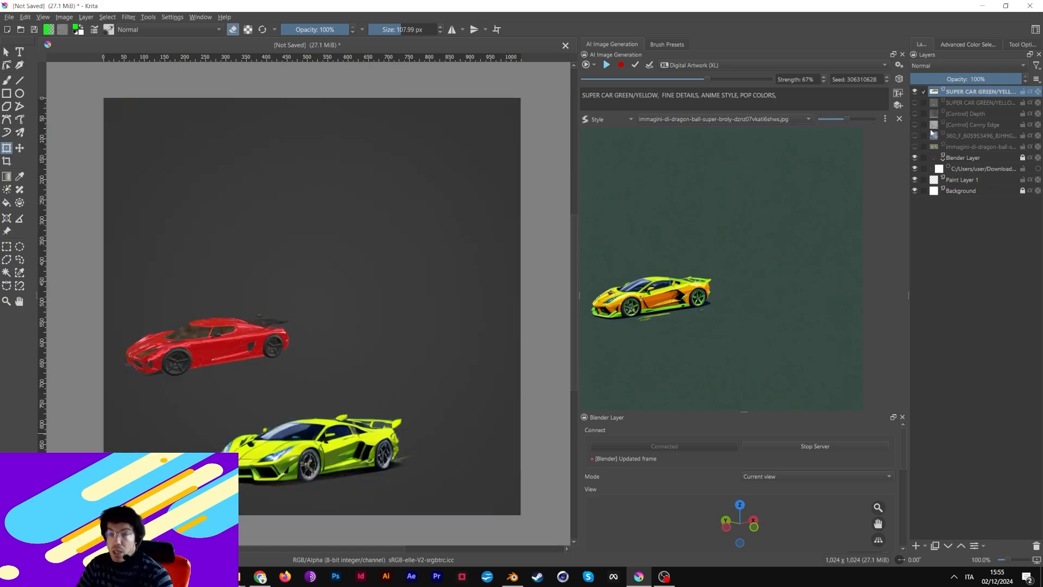
left_click(914, 136)
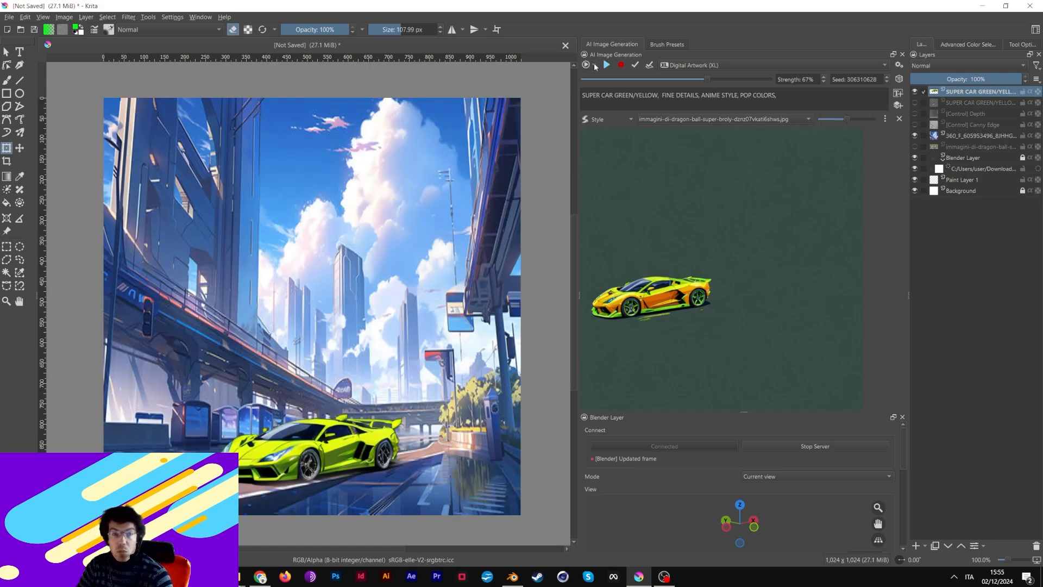
Run live generation on the car and city composite, and pause it once the restyled image is produced
left_click(593, 65)
left_click(726, 39)
left_click(609, 66)
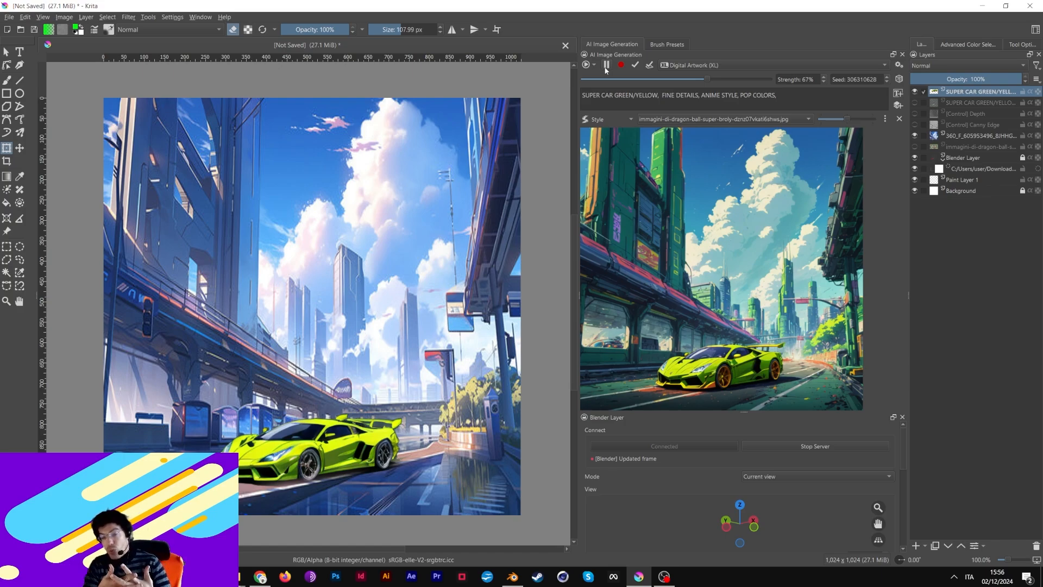
left_click(606, 68)
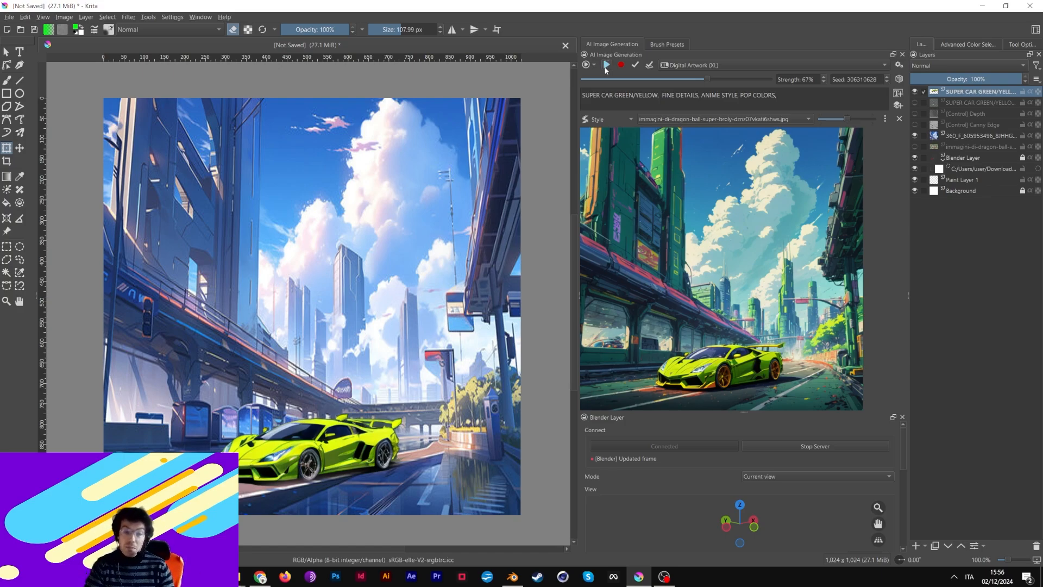